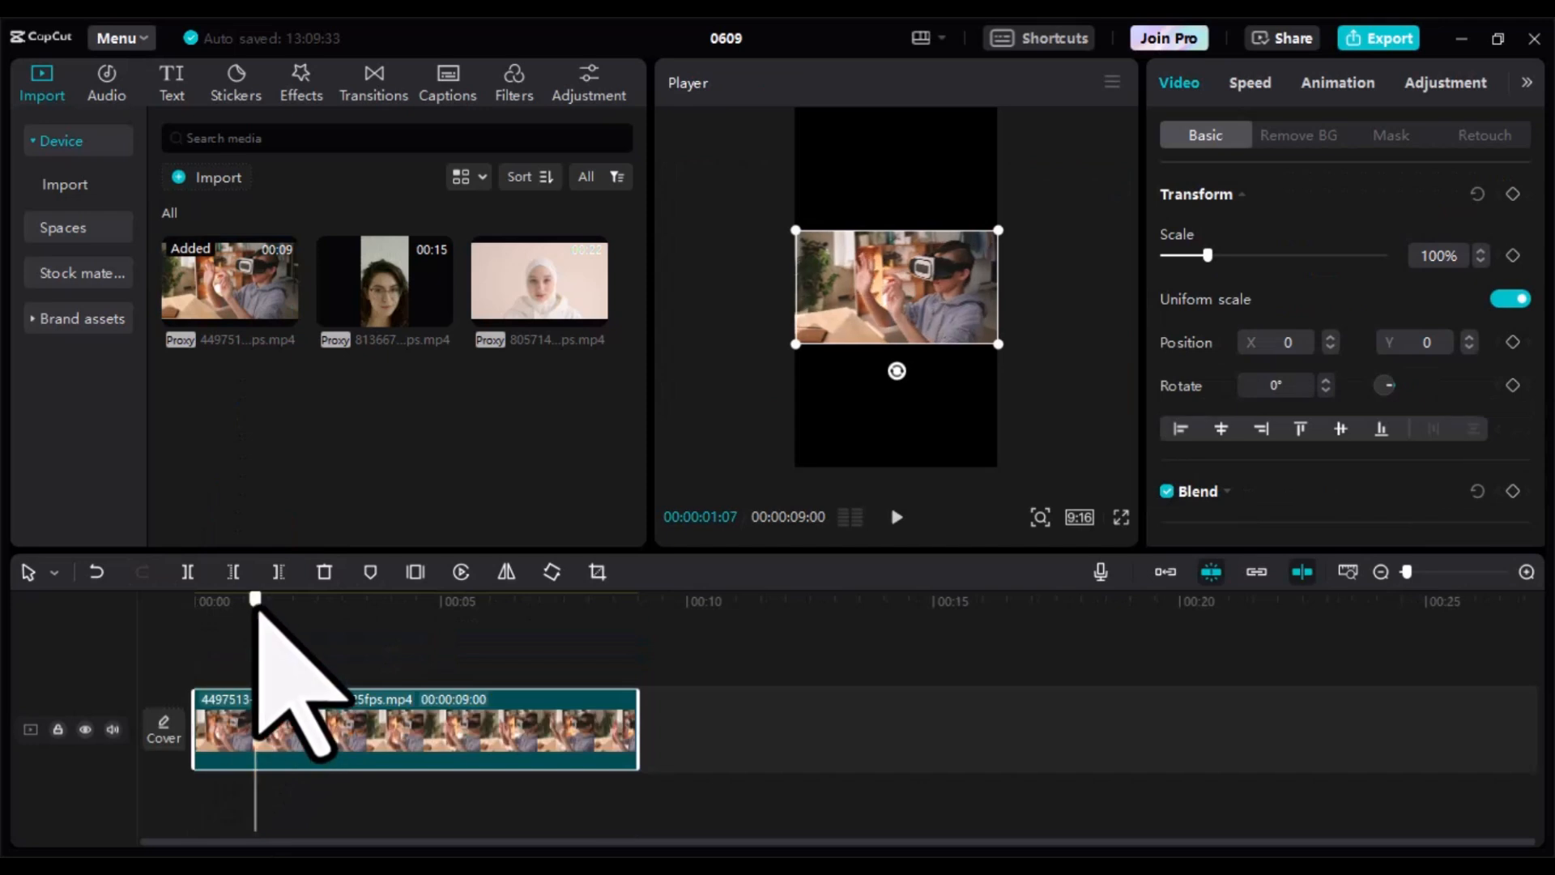
- Set the project's aspect ratio to 16:9 and play the clip in full screen
{"action": "left_click", "coordinate": [1076, 518]}
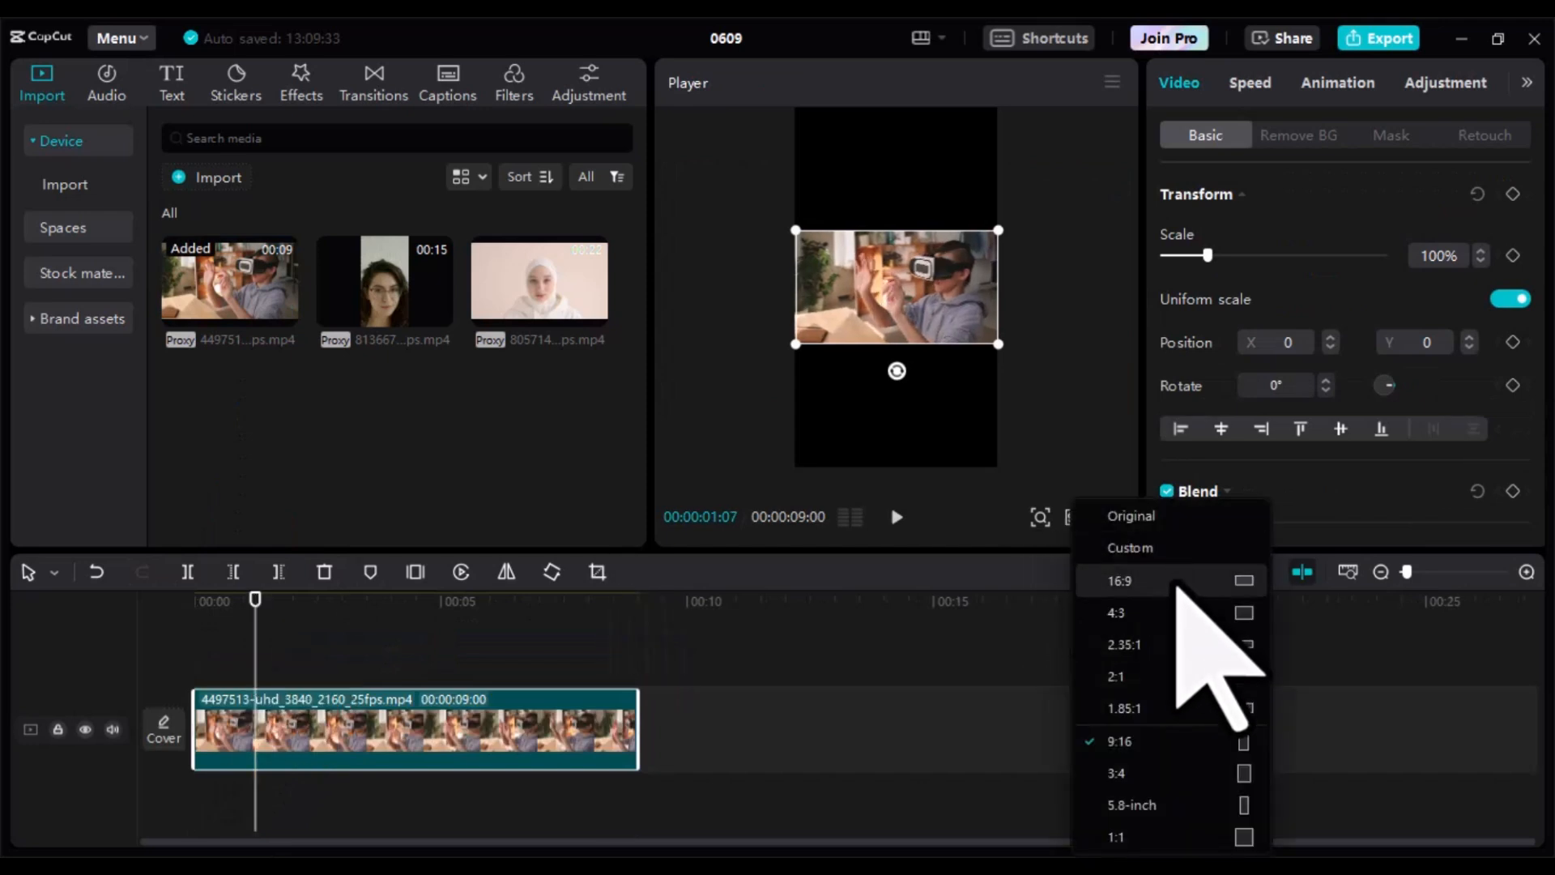
{"action": "left_click", "coordinate": [1176, 589]}
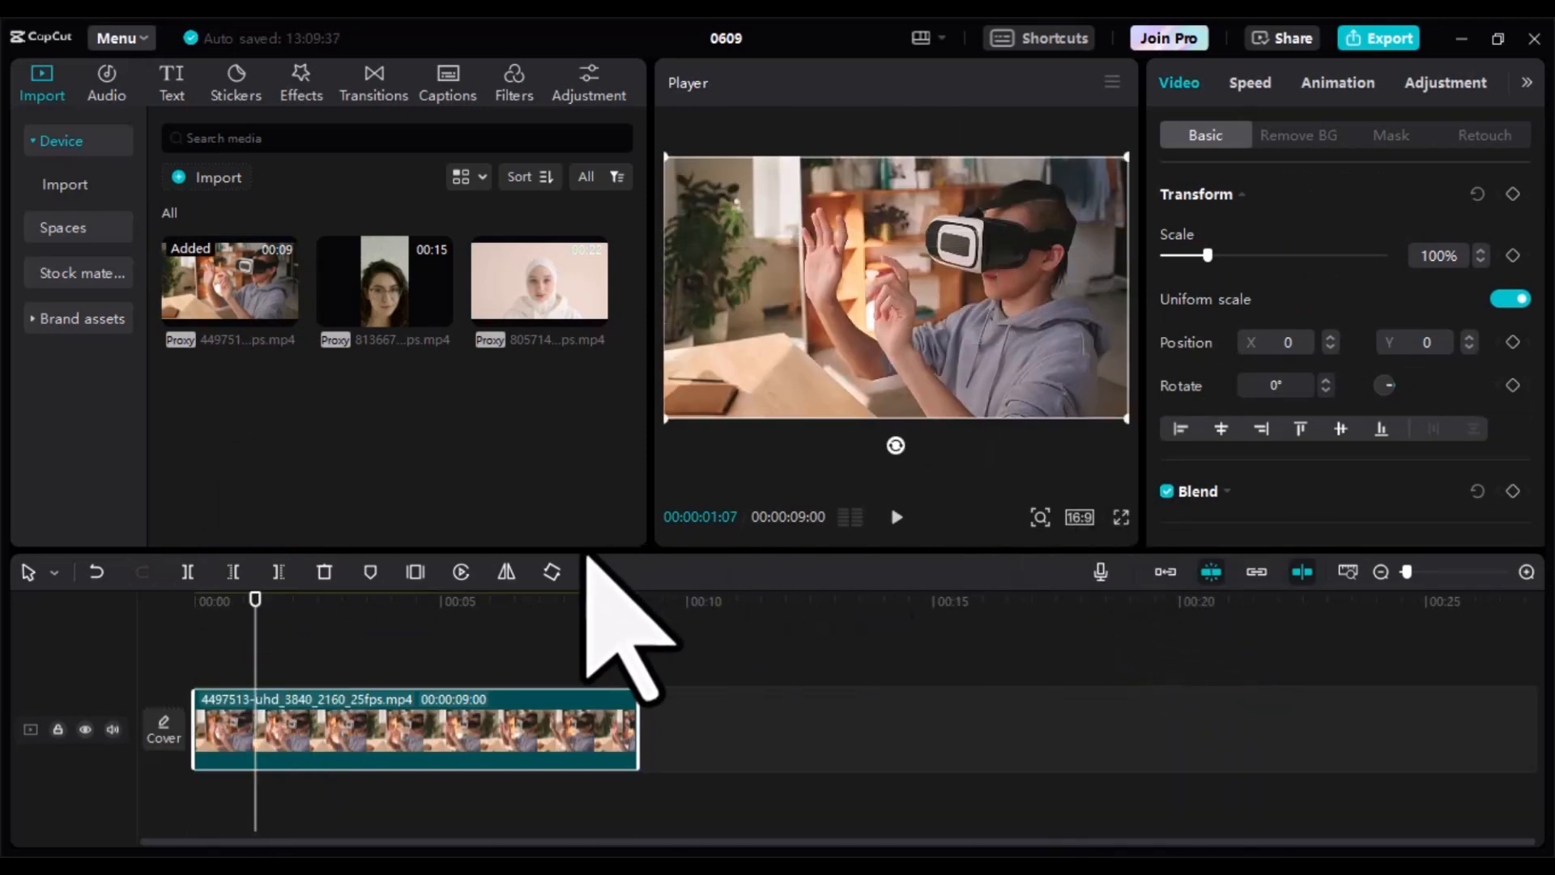
{"action": "key", "text": "ctrl+shift+f"}
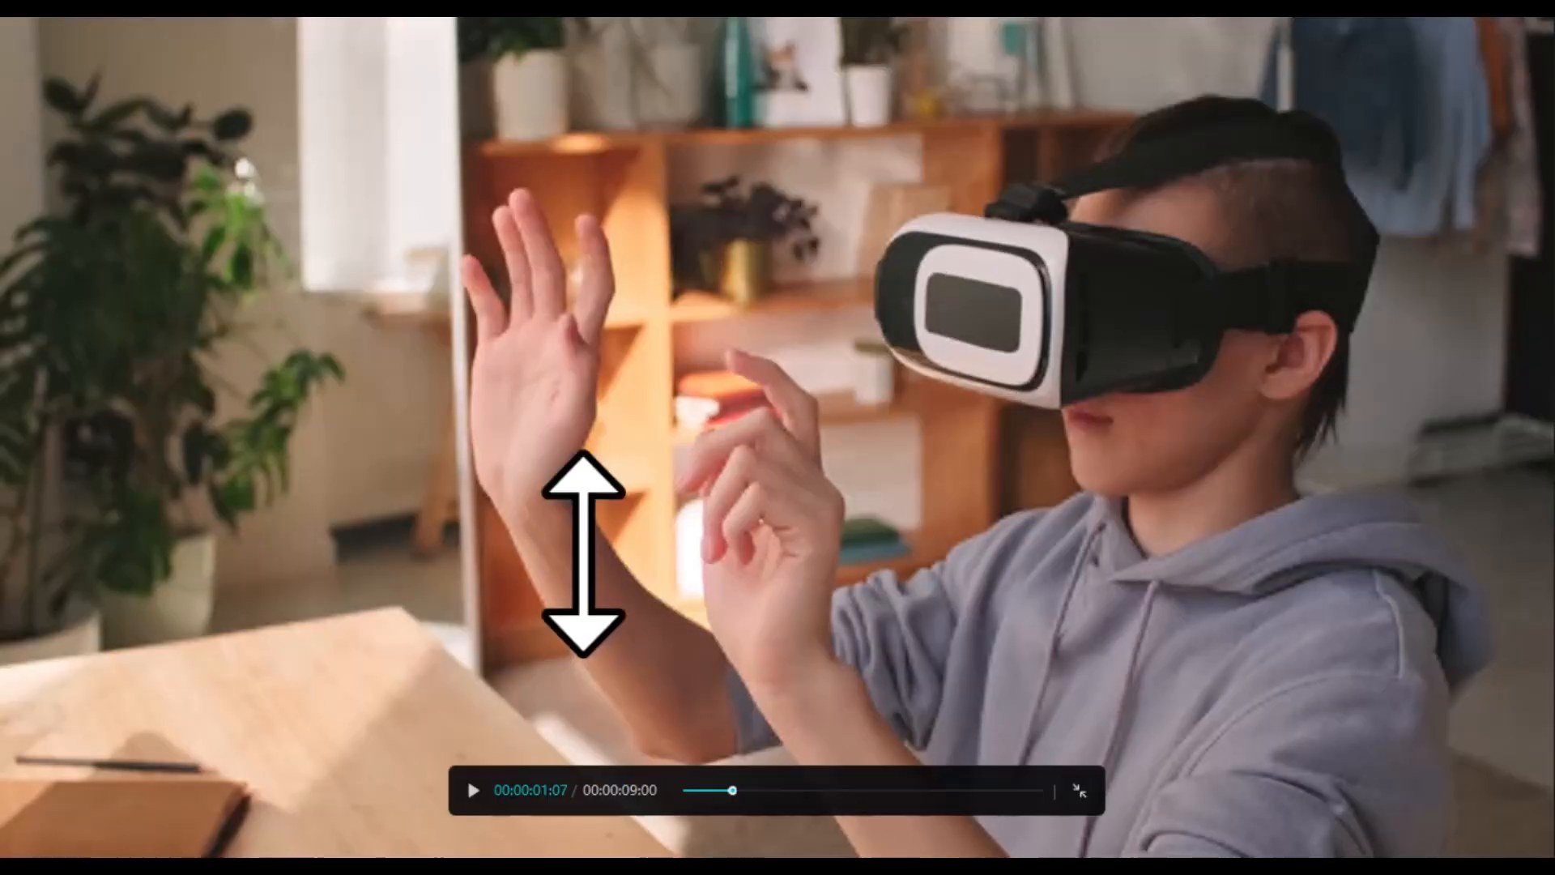
{"action": "key", "text": "space"}
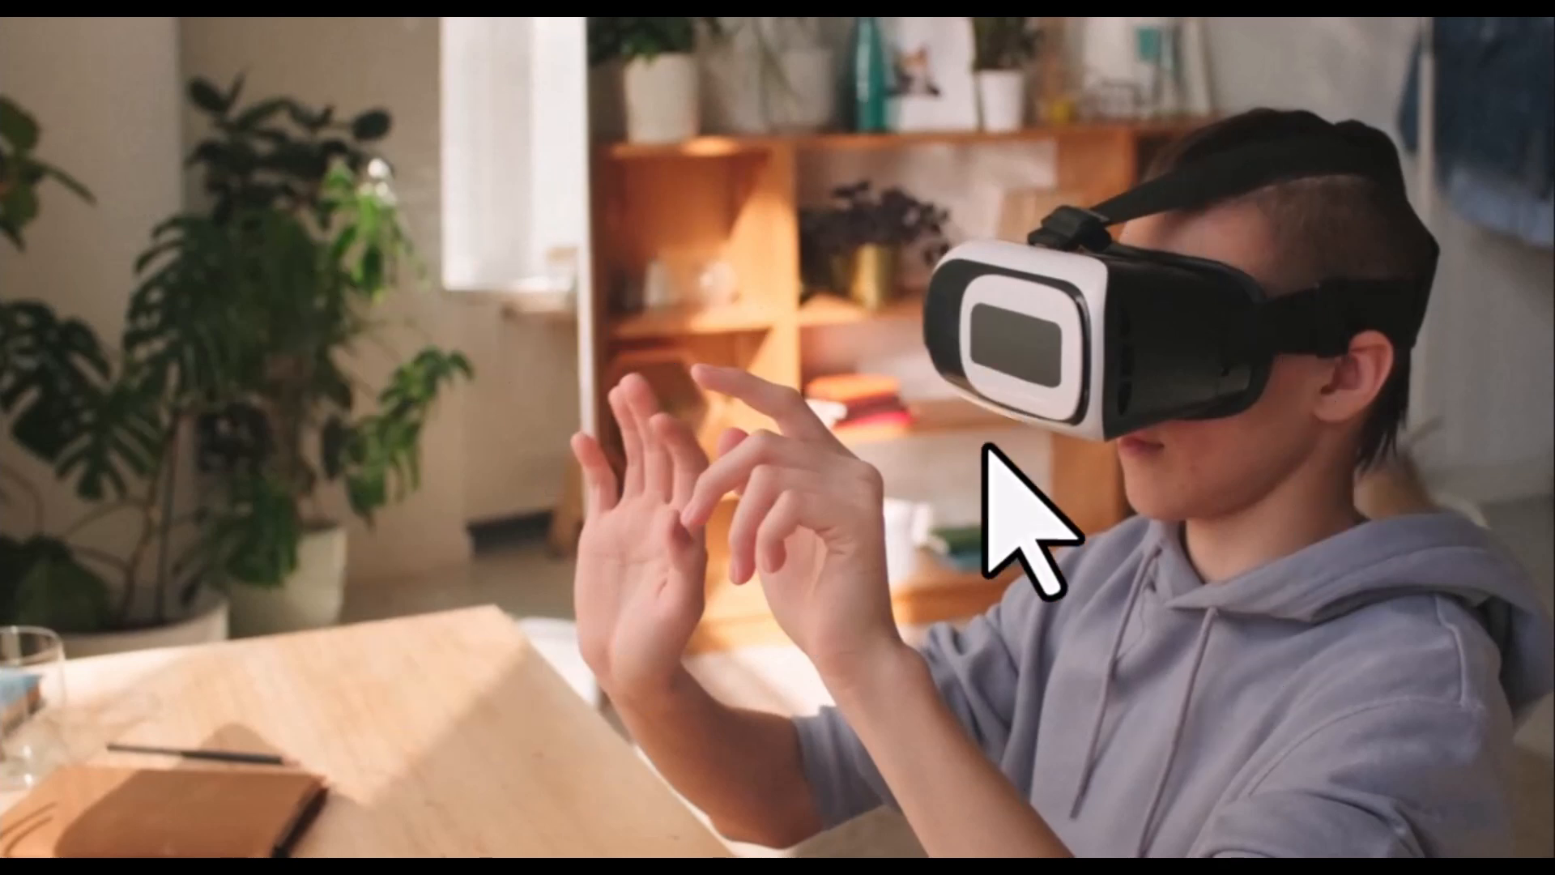
{"action": "key", "text": "Escape"}
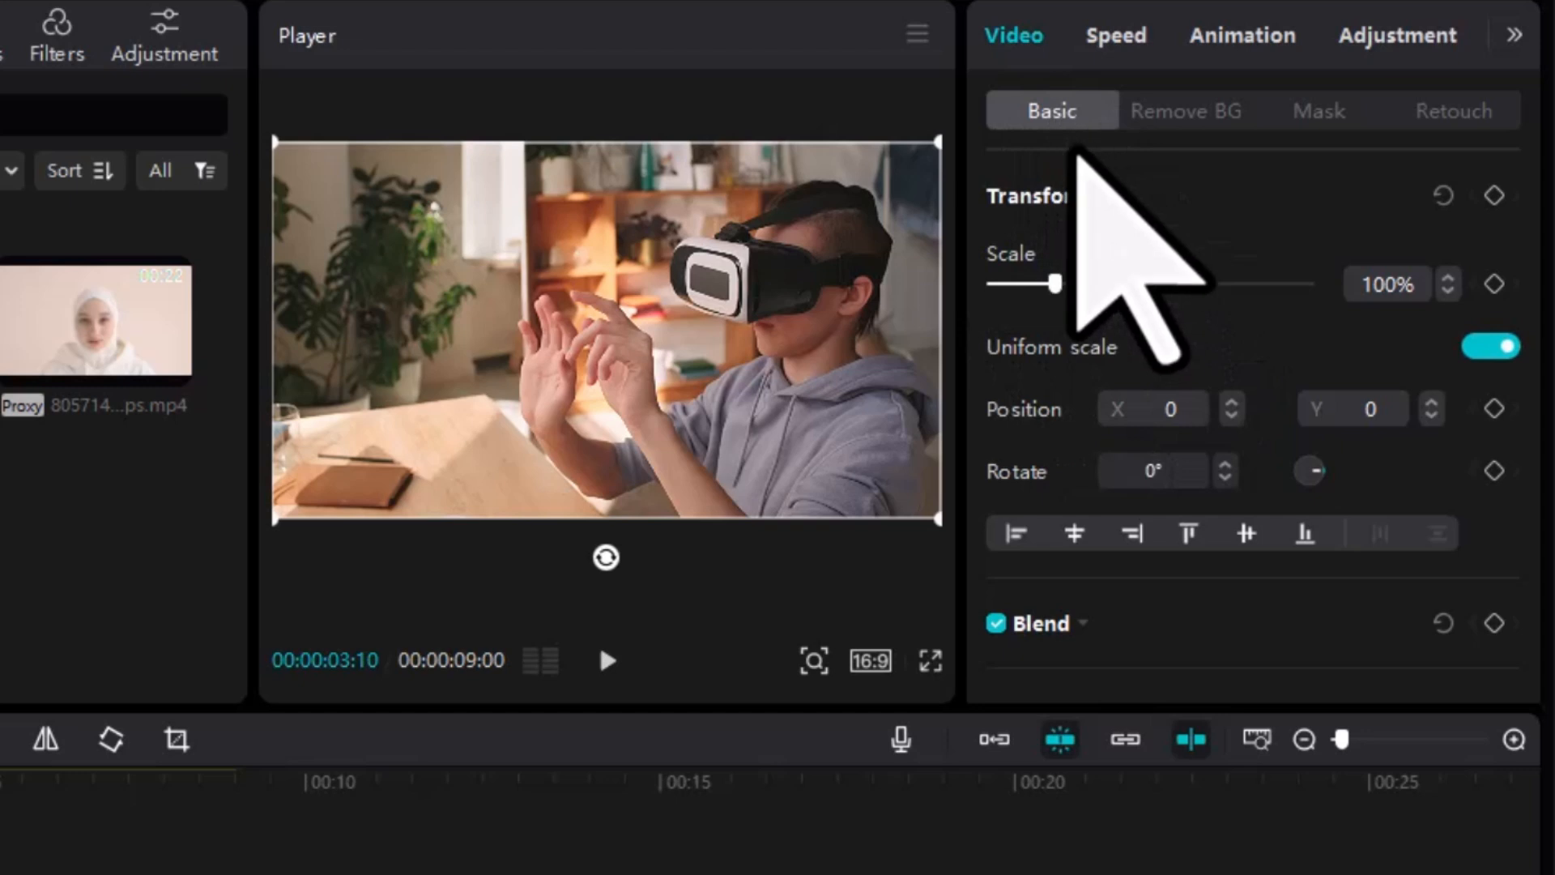
- Enable Relight for the selected clip in its basic video settings
{"action": "scroll", "coordinate": [1076, 202], "scroll_direction": "down", "scroll_amount": 3}
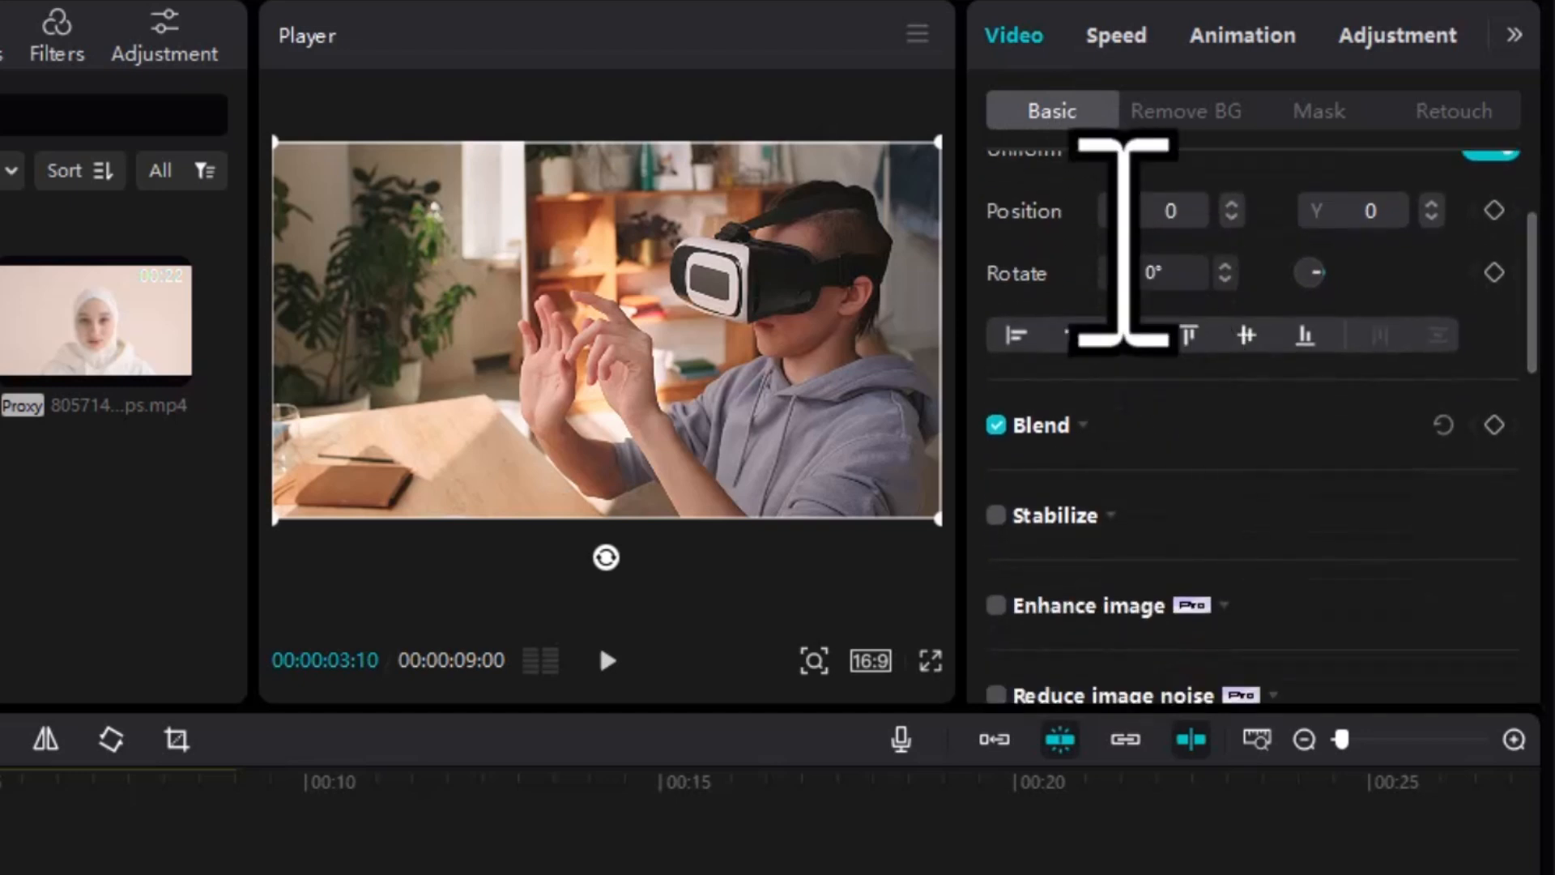
{"action": "scroll", "coordinate": [1134, 279], "scroll_direction": "down", "scroll_amount": 3}
{"action": "scroll", "coordinate": [1142, 306], "scroll_direction": "down", "scroll_amount": 2}
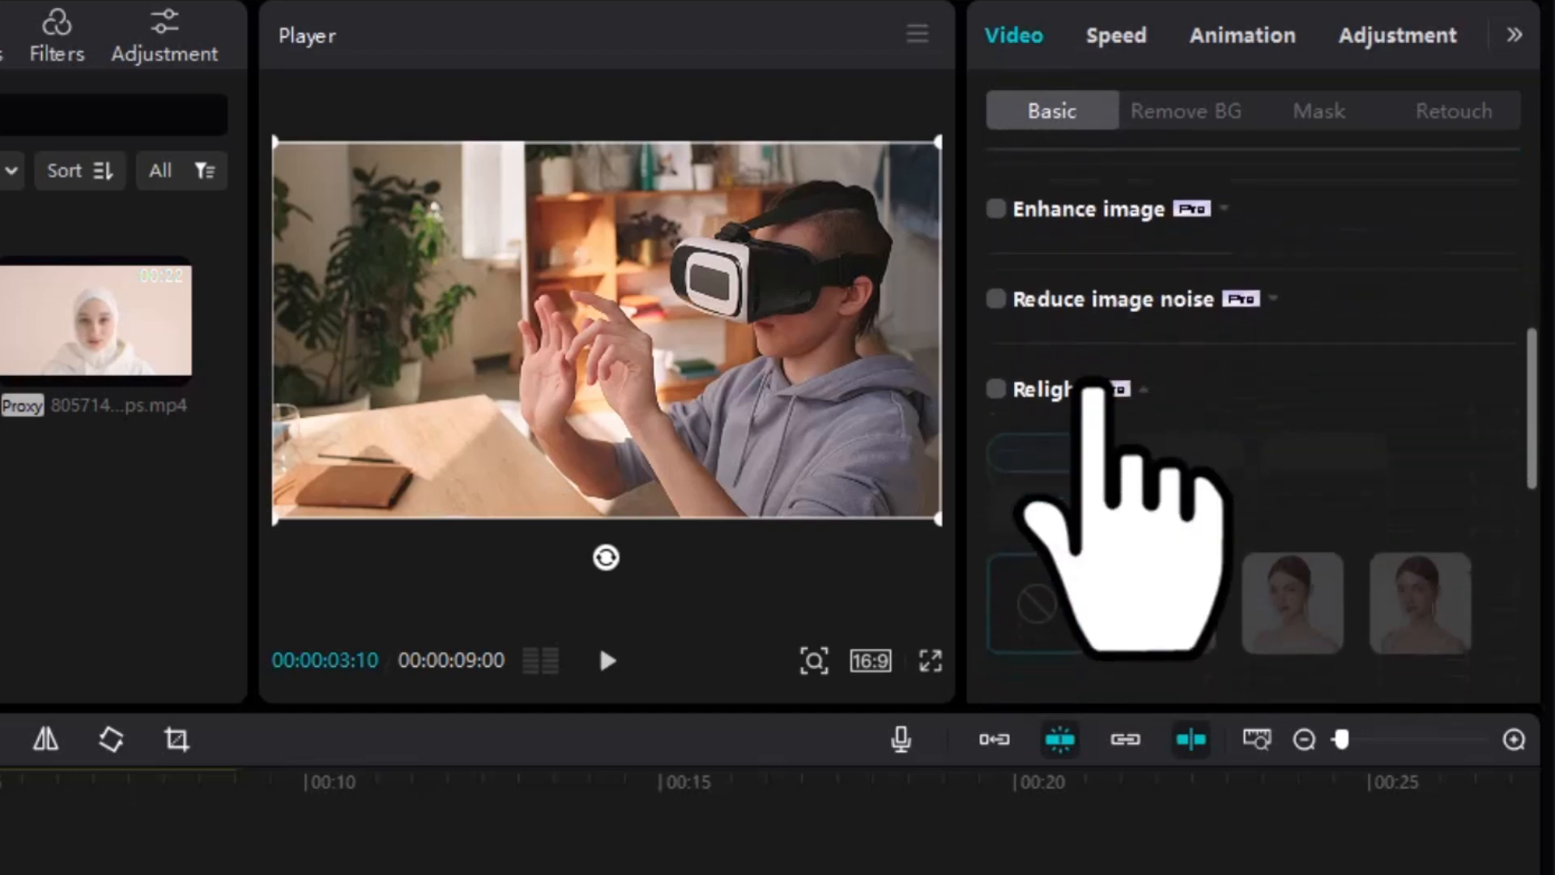
{"action": "left_click", "coordinate": [995, 377]}
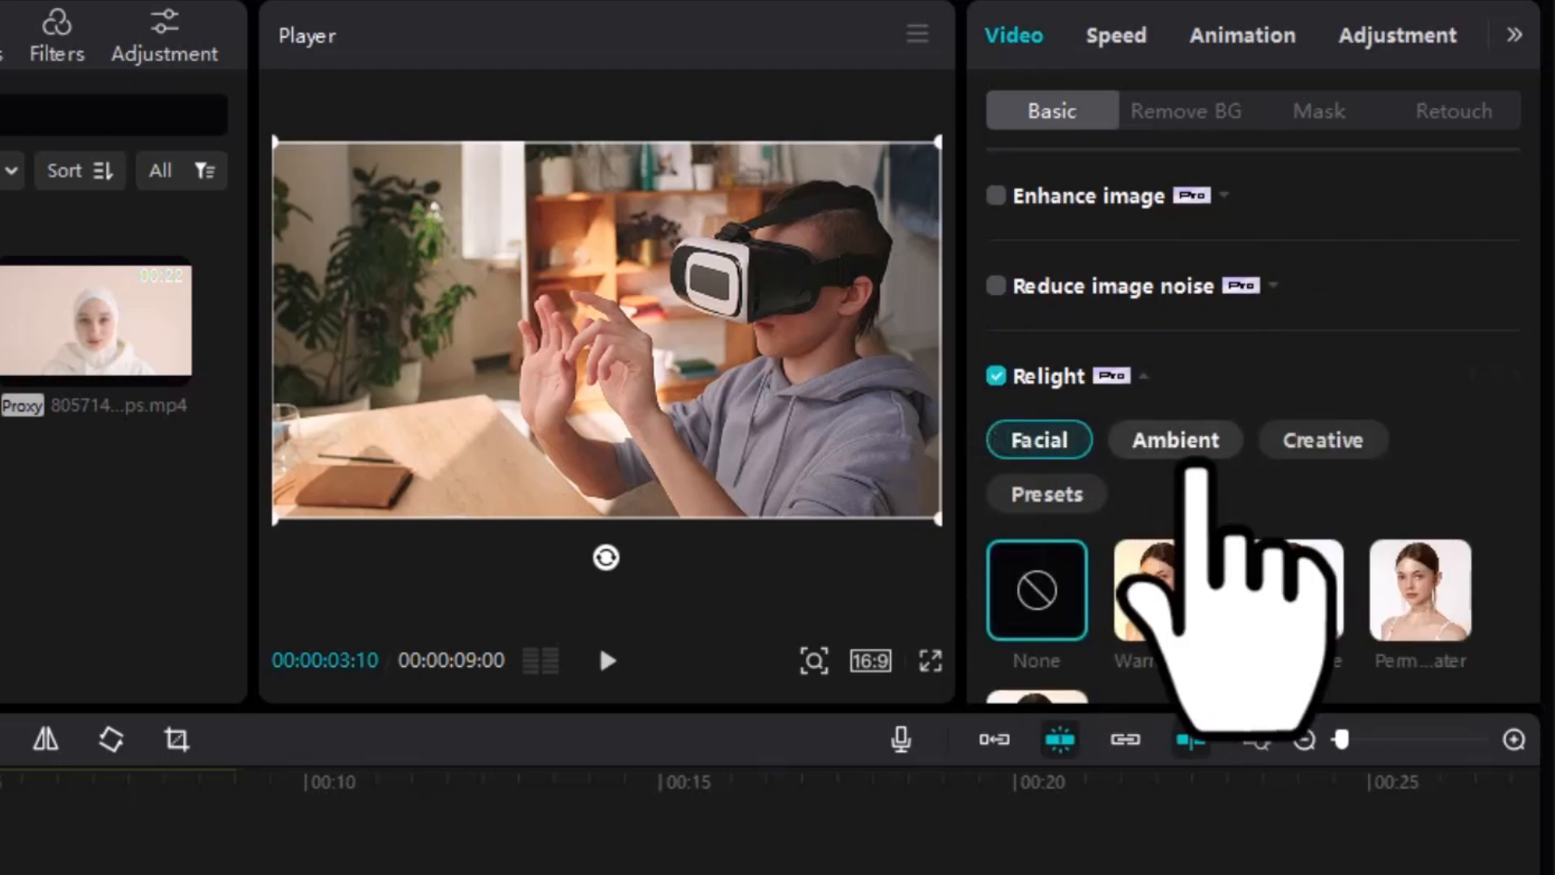
- Apply the ambient Relight effect with red and teal lighting, "Teal B...klight", to the clip
{"action": "left_click", "coordinate": [1190, 452]}
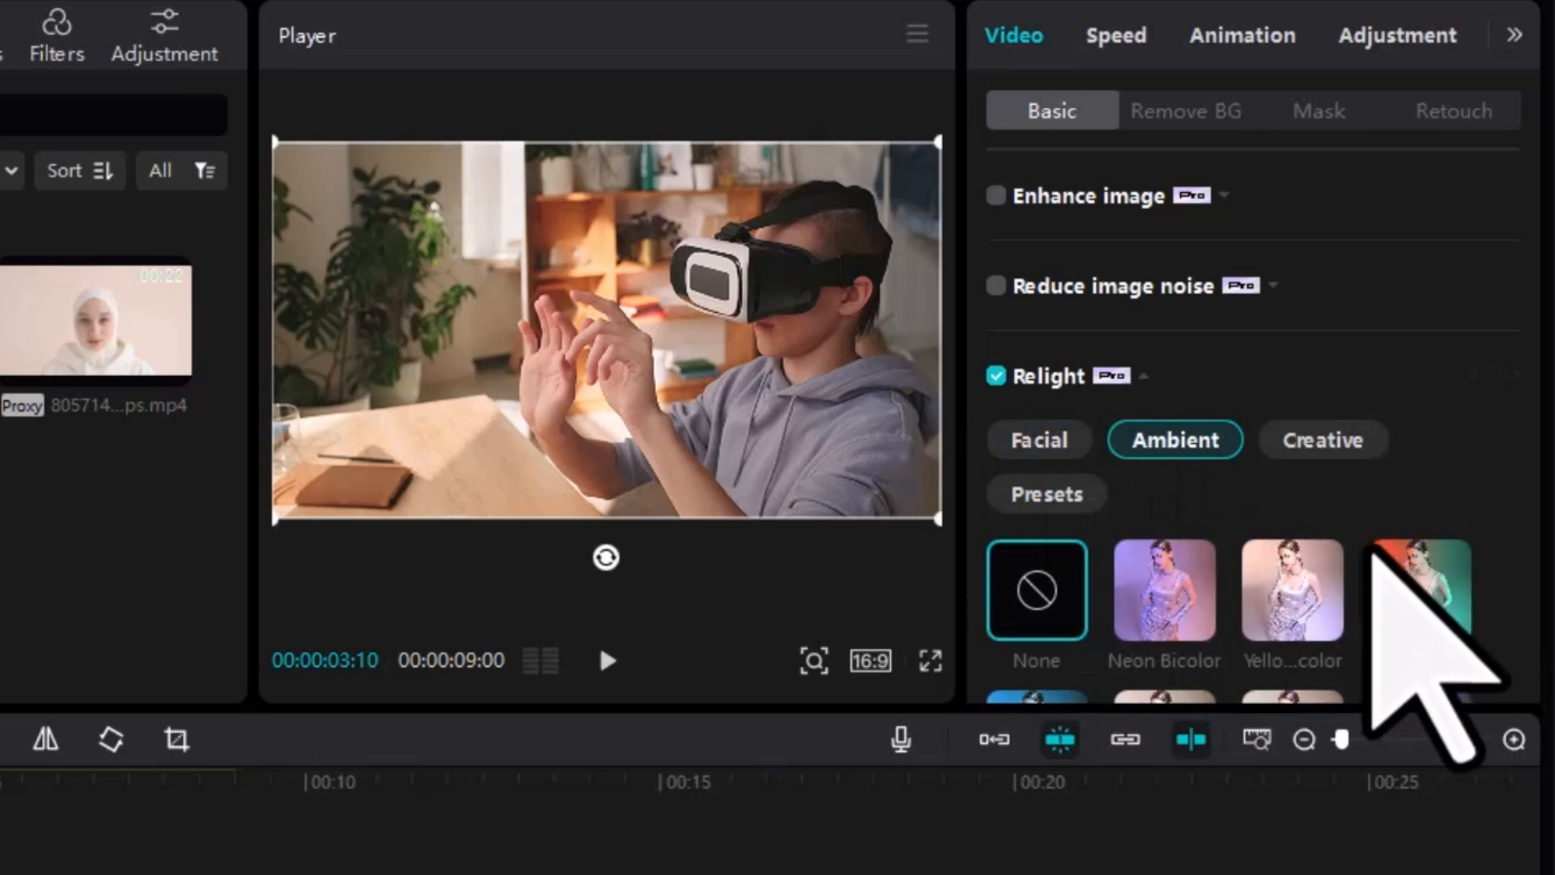
{"action": "scroll", "coordinate": [1377, 575], "scroll_direction": "down", "scroll_amount": 3}
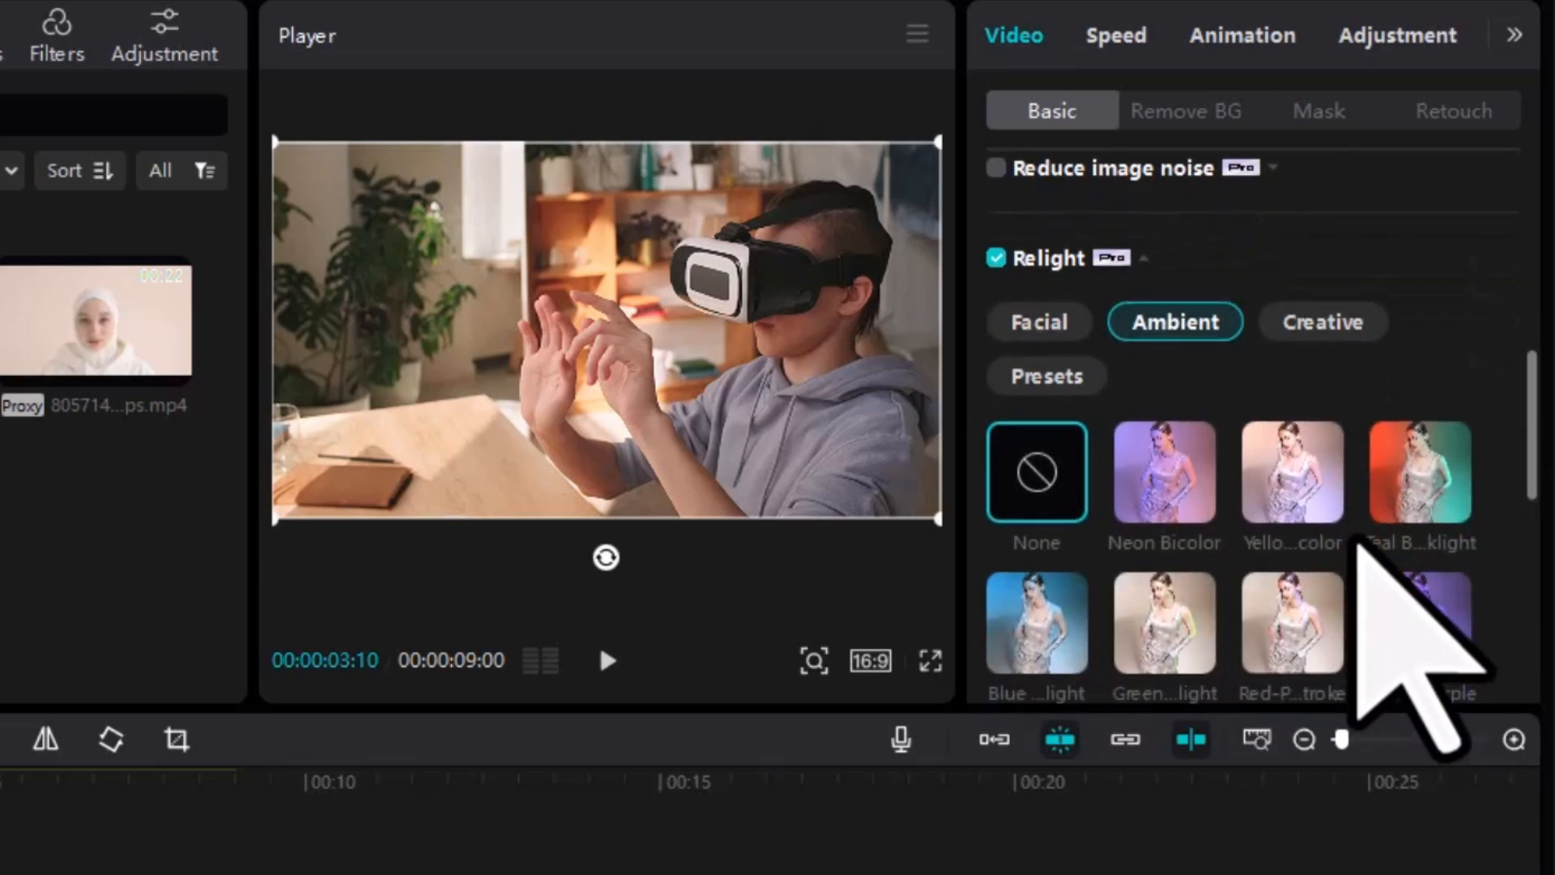
{"action": "scroll", "coordinate": [1361, 547], "scroll_direction": "down", "scroll_amount": 3}
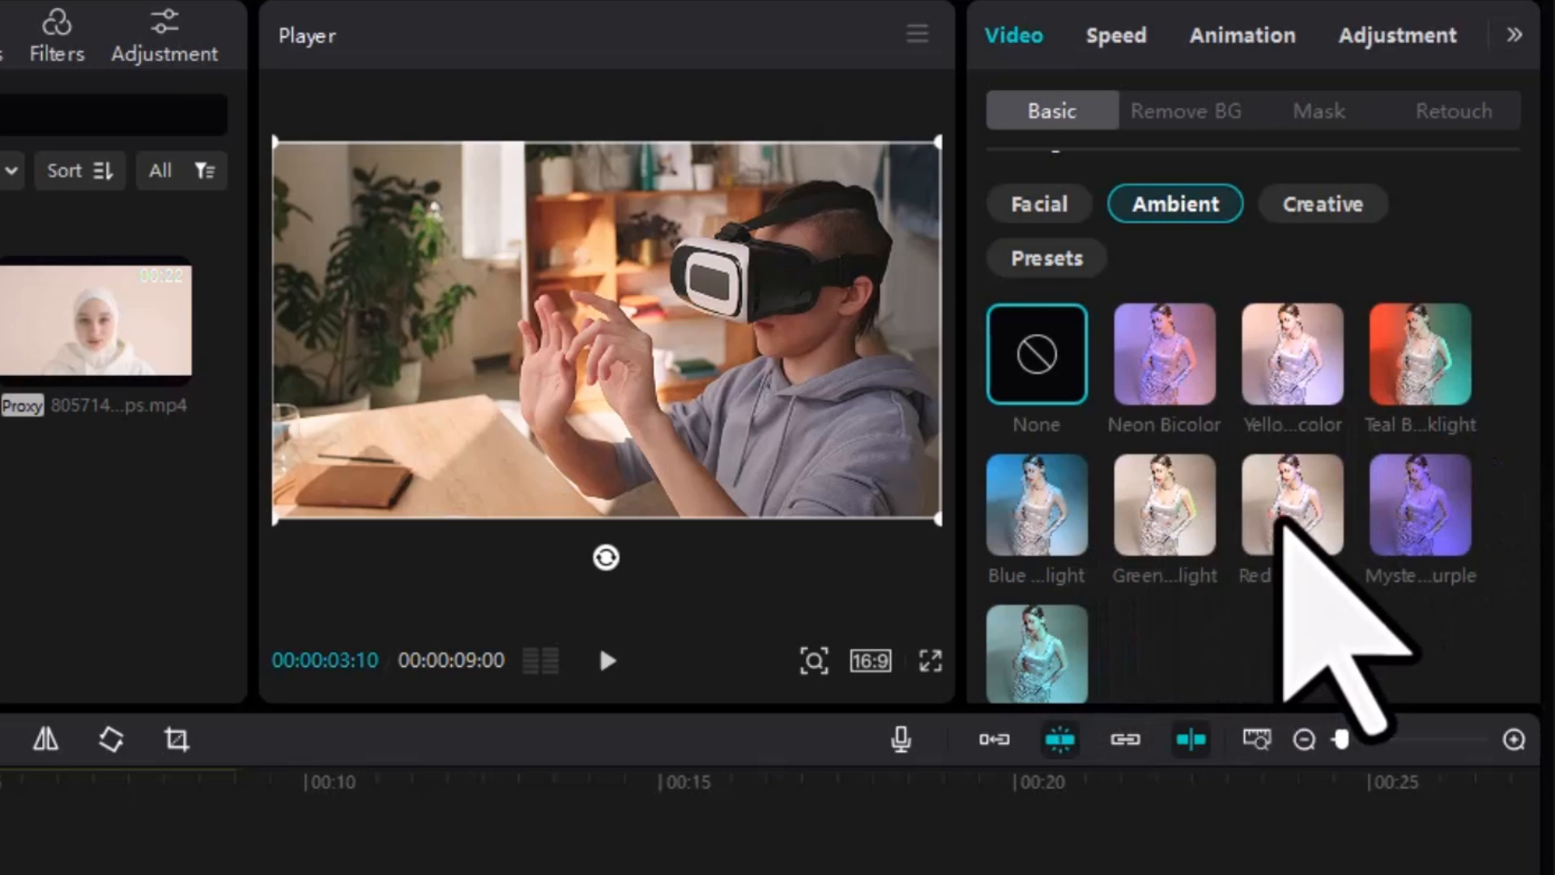
{"action": "scroll", "coordinate": [1416, 525], "scroll_direction": "down", "scroll_amount": 3}
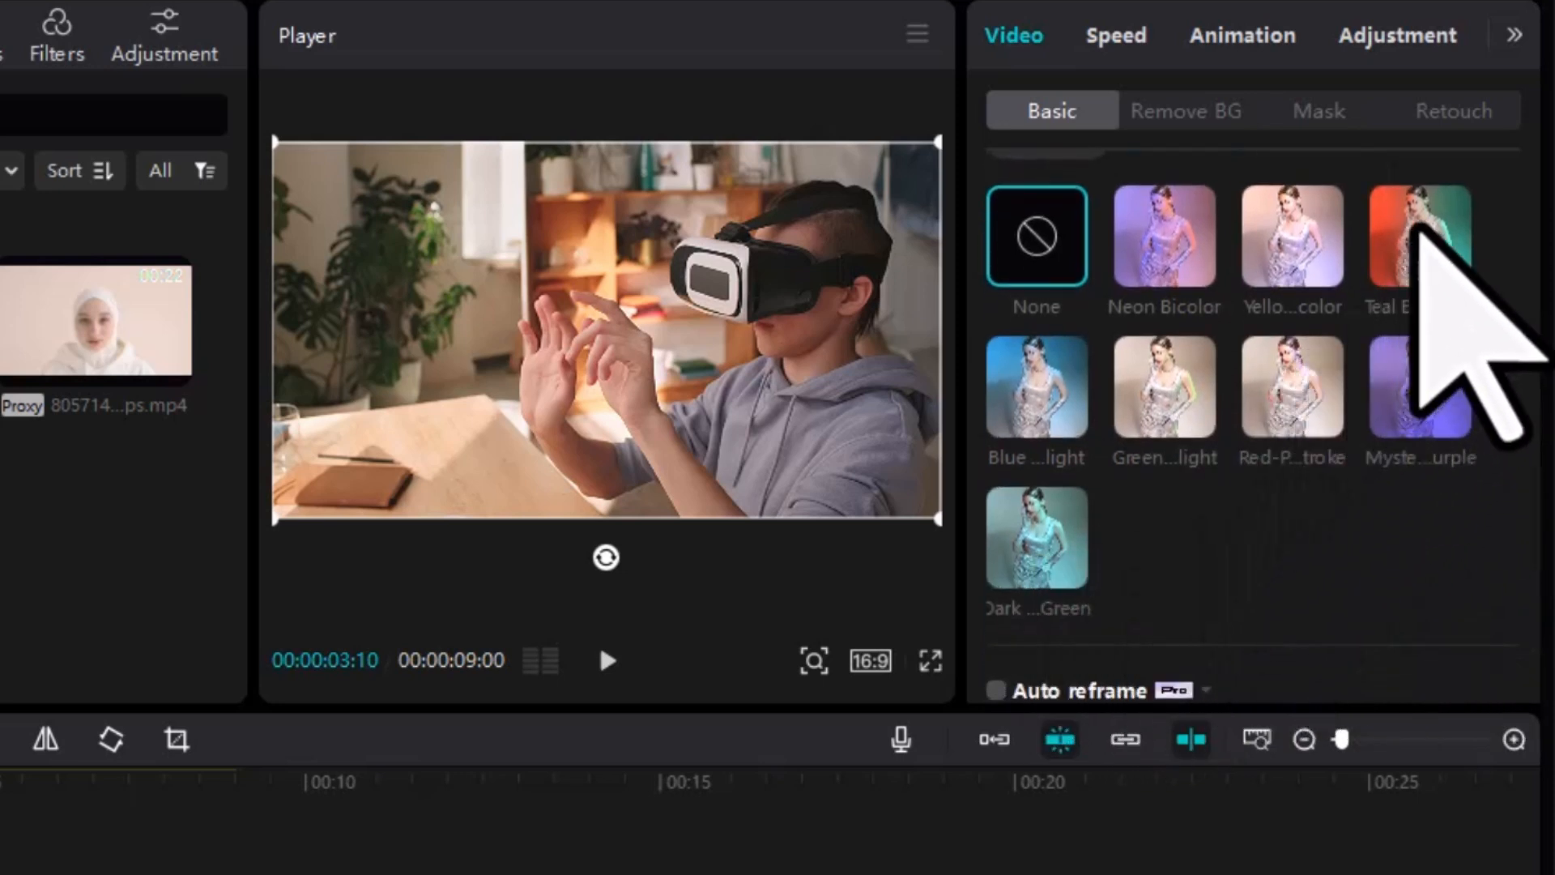
{"action": "left_click", "coordinate": [1417, 234]}
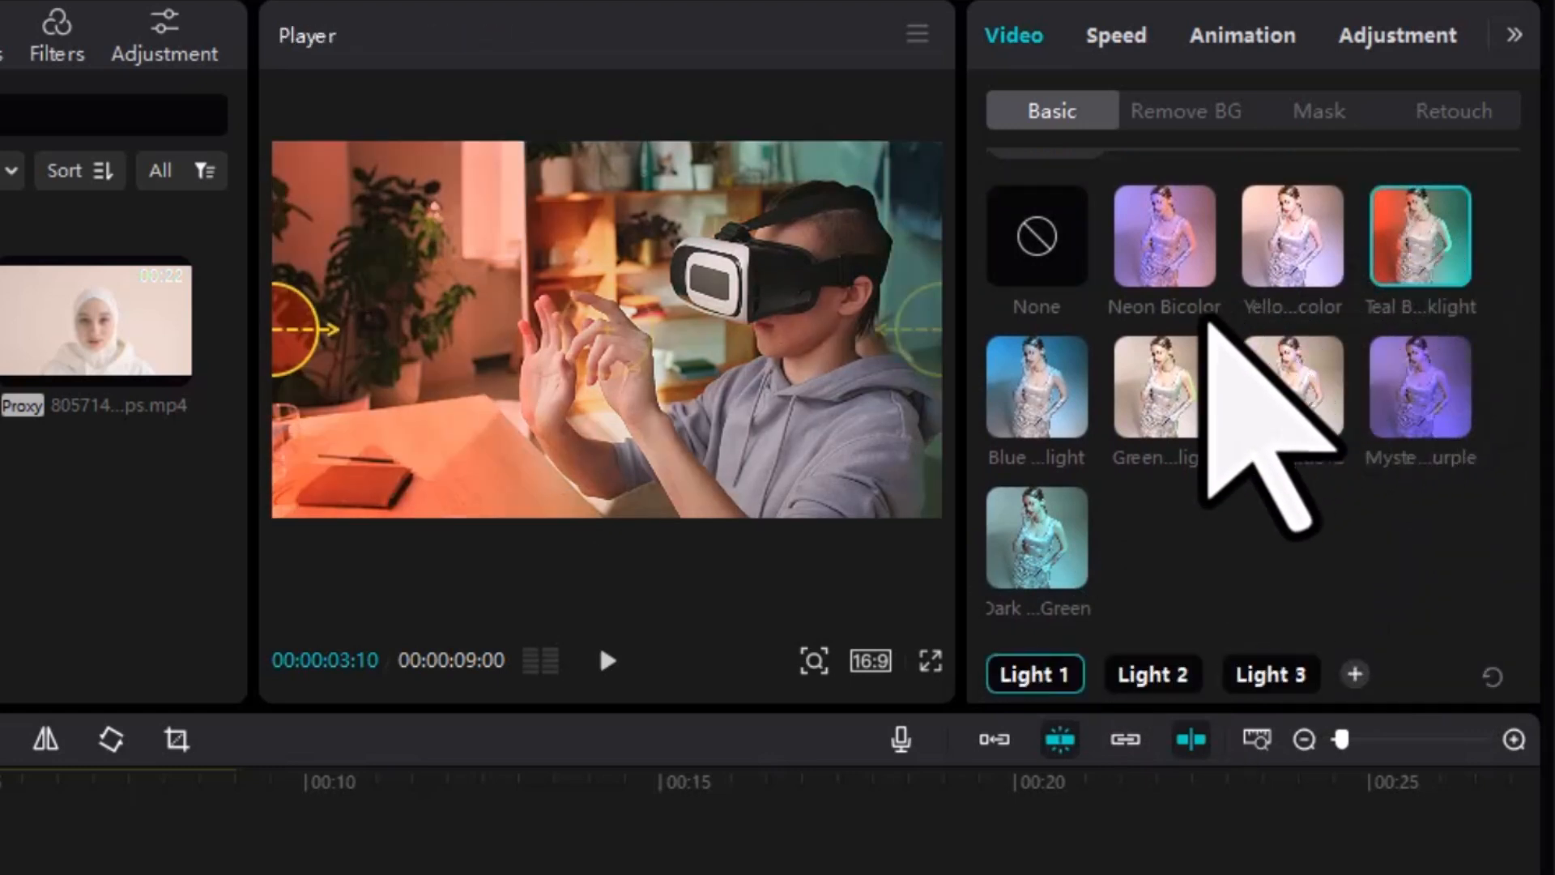
- Move Light 1 slightly inward from the left edge of the video frame
{"action": "scroll", "coordinate": [1029, 399], "scroll_direction": "up", "scroll_amount": 2}
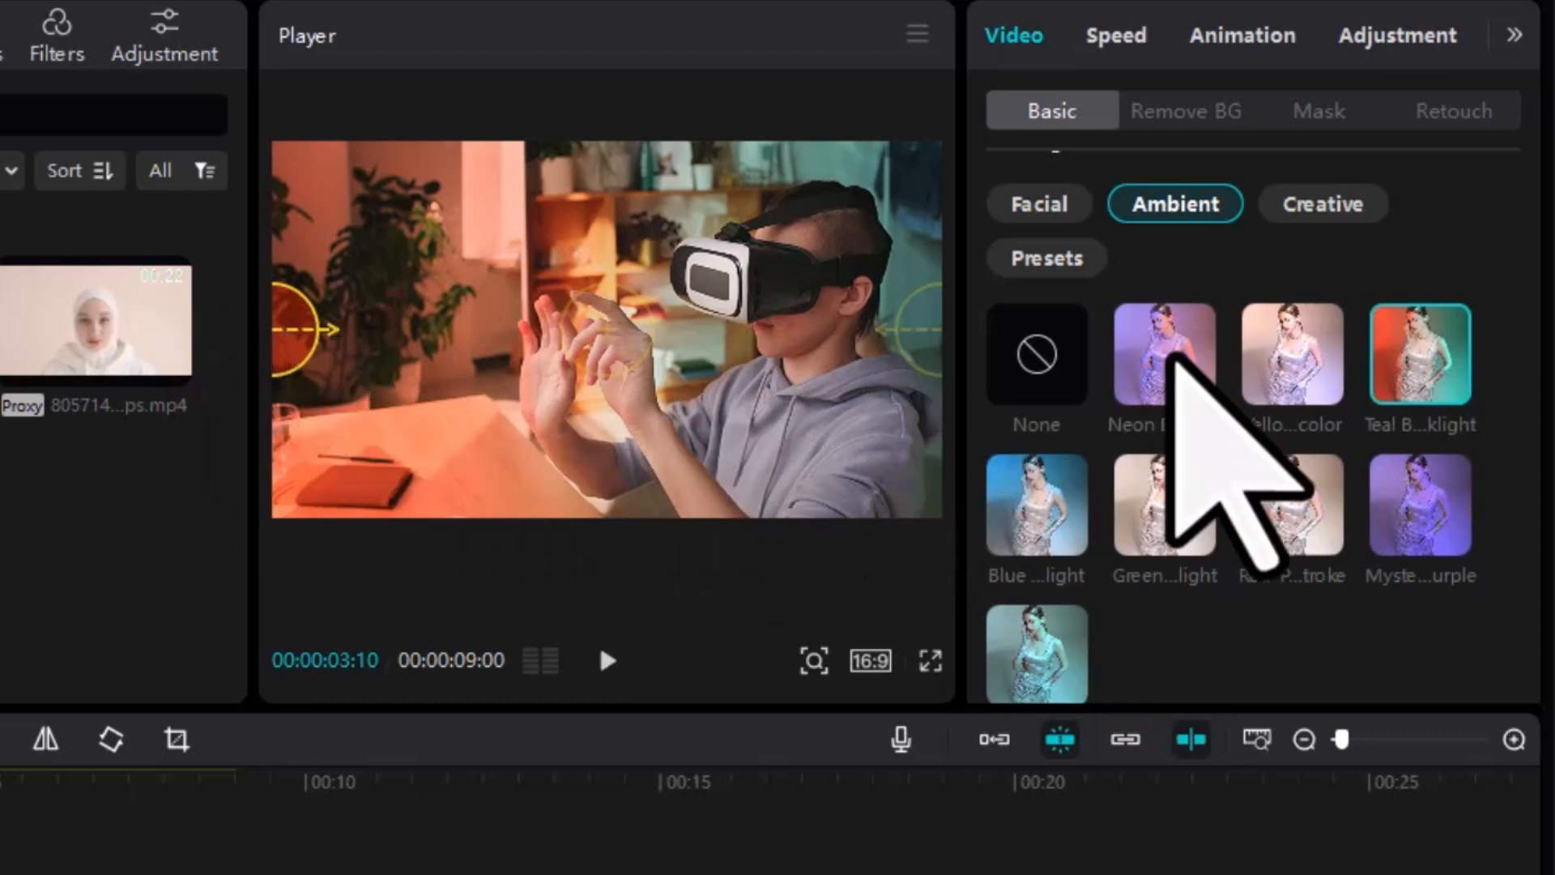
{"action": "scroll", "coordinate": [1163, 361], "scroll_direction": "down", "scroll_amount": 2}
{"action": "scroll", "coordinate": [1159, 382], "scroll_direction": "down", "scroll_amount": 2}
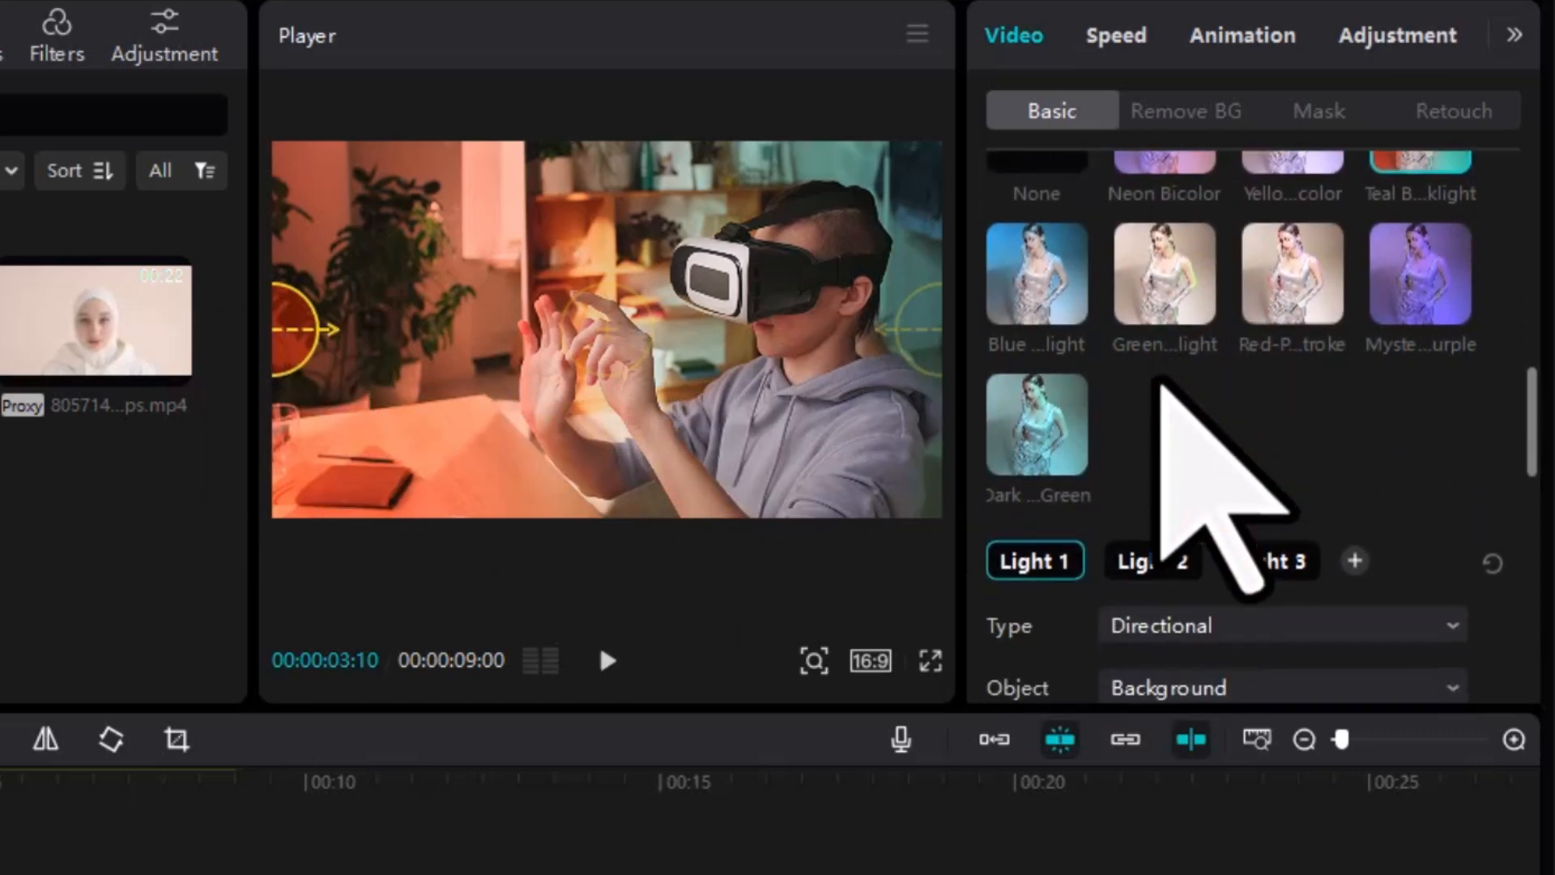
{"action": "scroll", "coordinate": [1167, 462], "scroll_direction": "down", "scroll_amount": 2}
{"action": "scroll", "coordinate": [1172, 478], "scroll_direction": "down", "scroll_amount": 1}
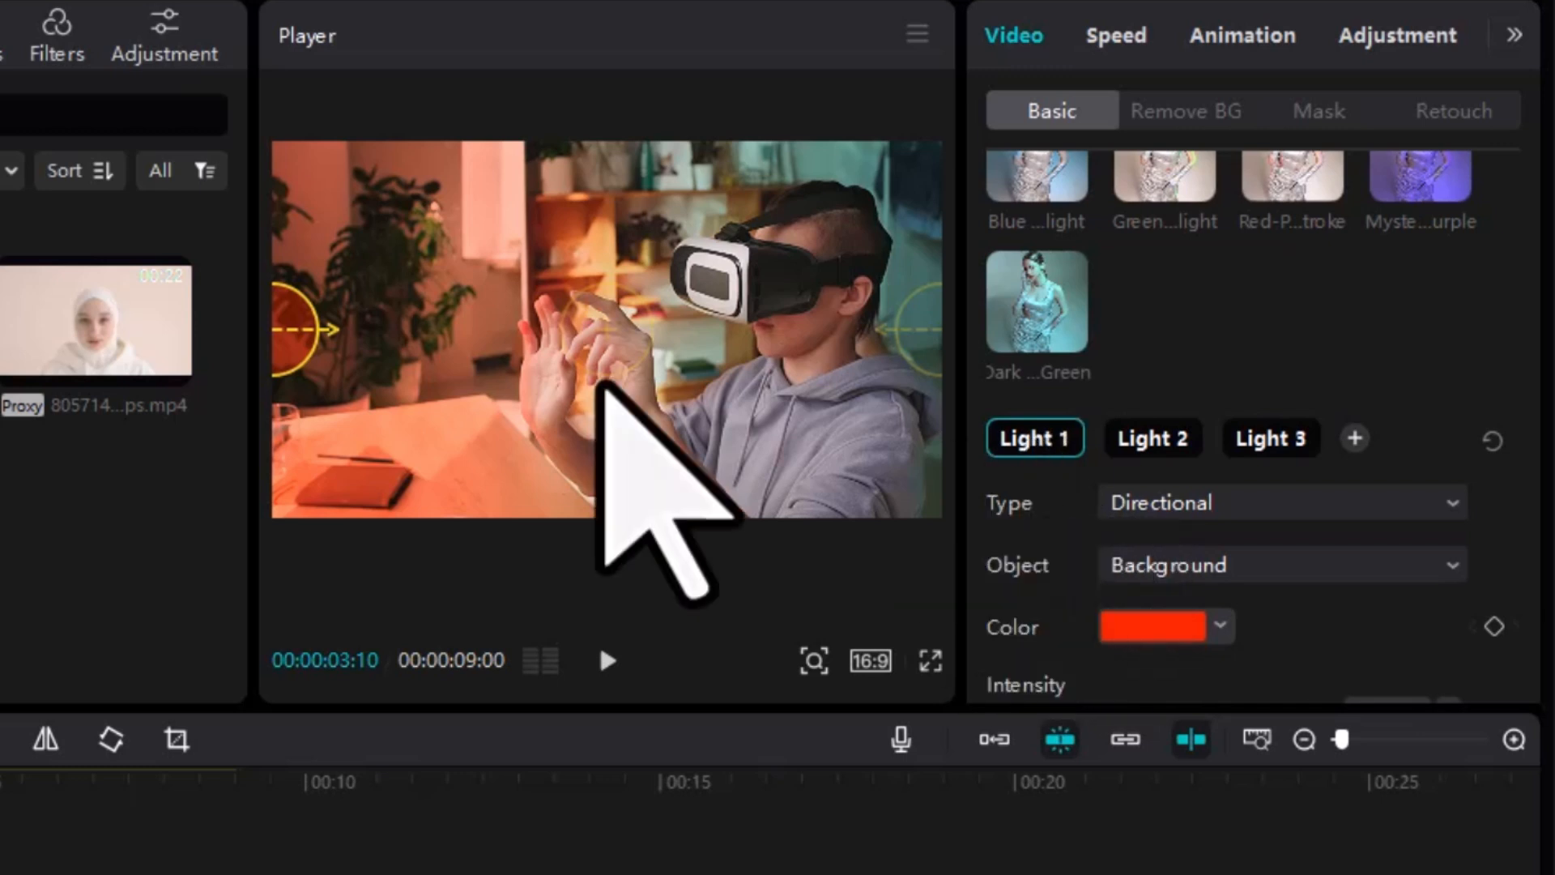
{"action": "mouse_move", "coordinate": [303, 334]}
{"action": "left_mouse_down"}
{"action": "mouse_move", "coordinate": [423, 305]}
{"action": "mouse_move", "coordinate": [392, 392]}
{"action": "mouse_move", "coordinate": [330, 337]}
{"action": "mouse_move", "coordinate": [354, 185]}
{"action": "mouse_move", "coordinate": [323, 306]}
{"action": "mouse_move", "coordinate": [319, 444]}
{"action": "mouse_move", "coordinate": [348, 435]}
{"action": "mouse_move", "coordinate": [339, 261]}
{"action": "mouse_move", "coordinate": [328, 340]}
{"action": "left_mouse_up"}
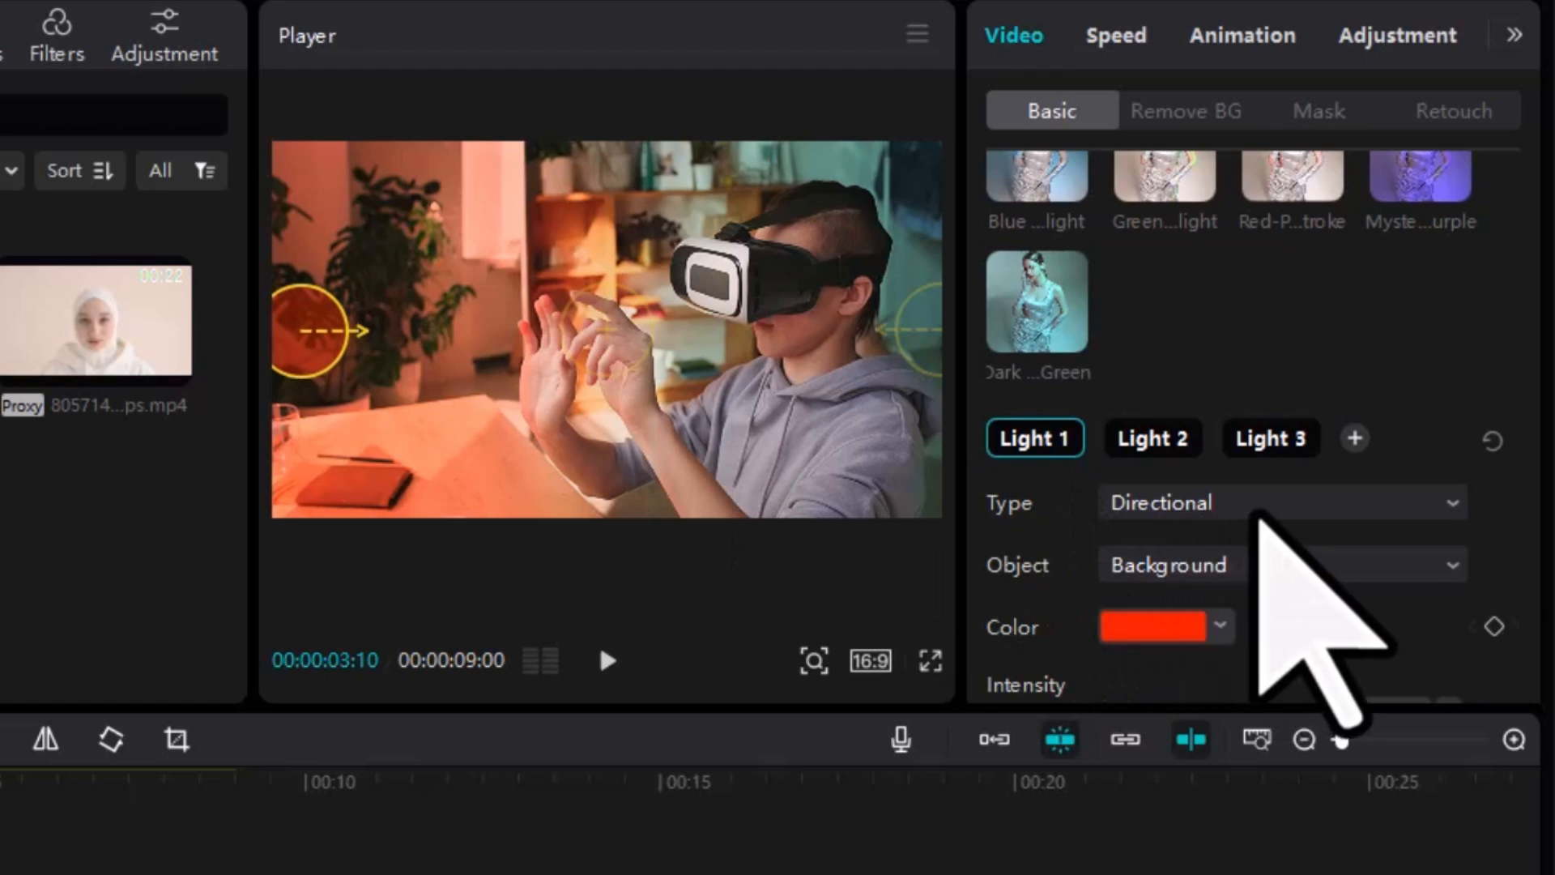
- Try the Point type for Light 1 while nudging it slightly left, and set the type back to Directional
{"action": "left_click", "coordinate": [1258, 509]}
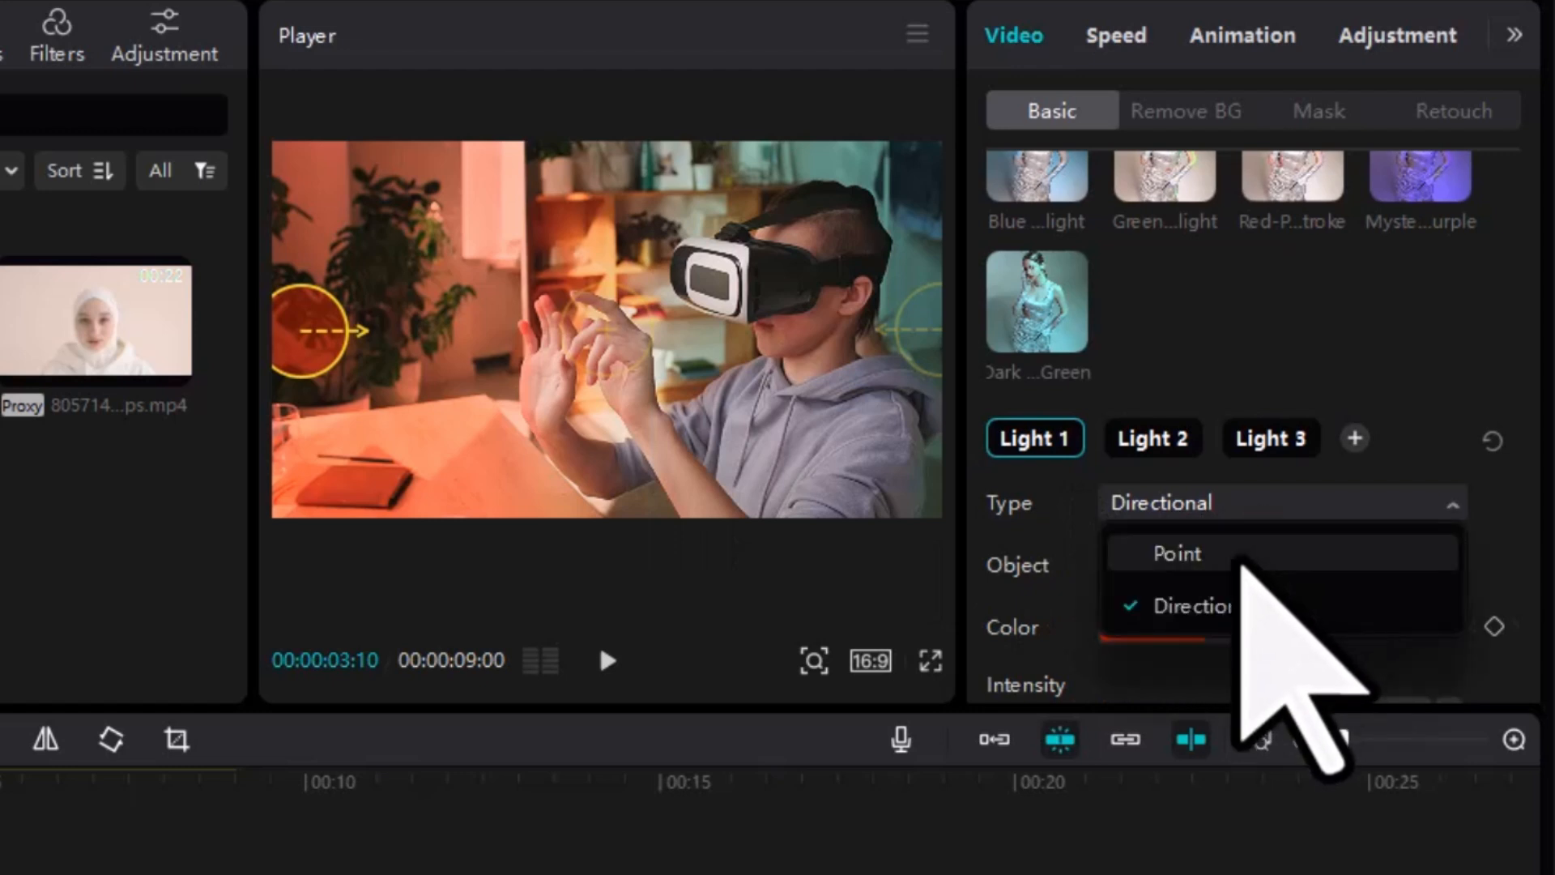
{"action": "left_click", "coordinate": [1243, 559]}
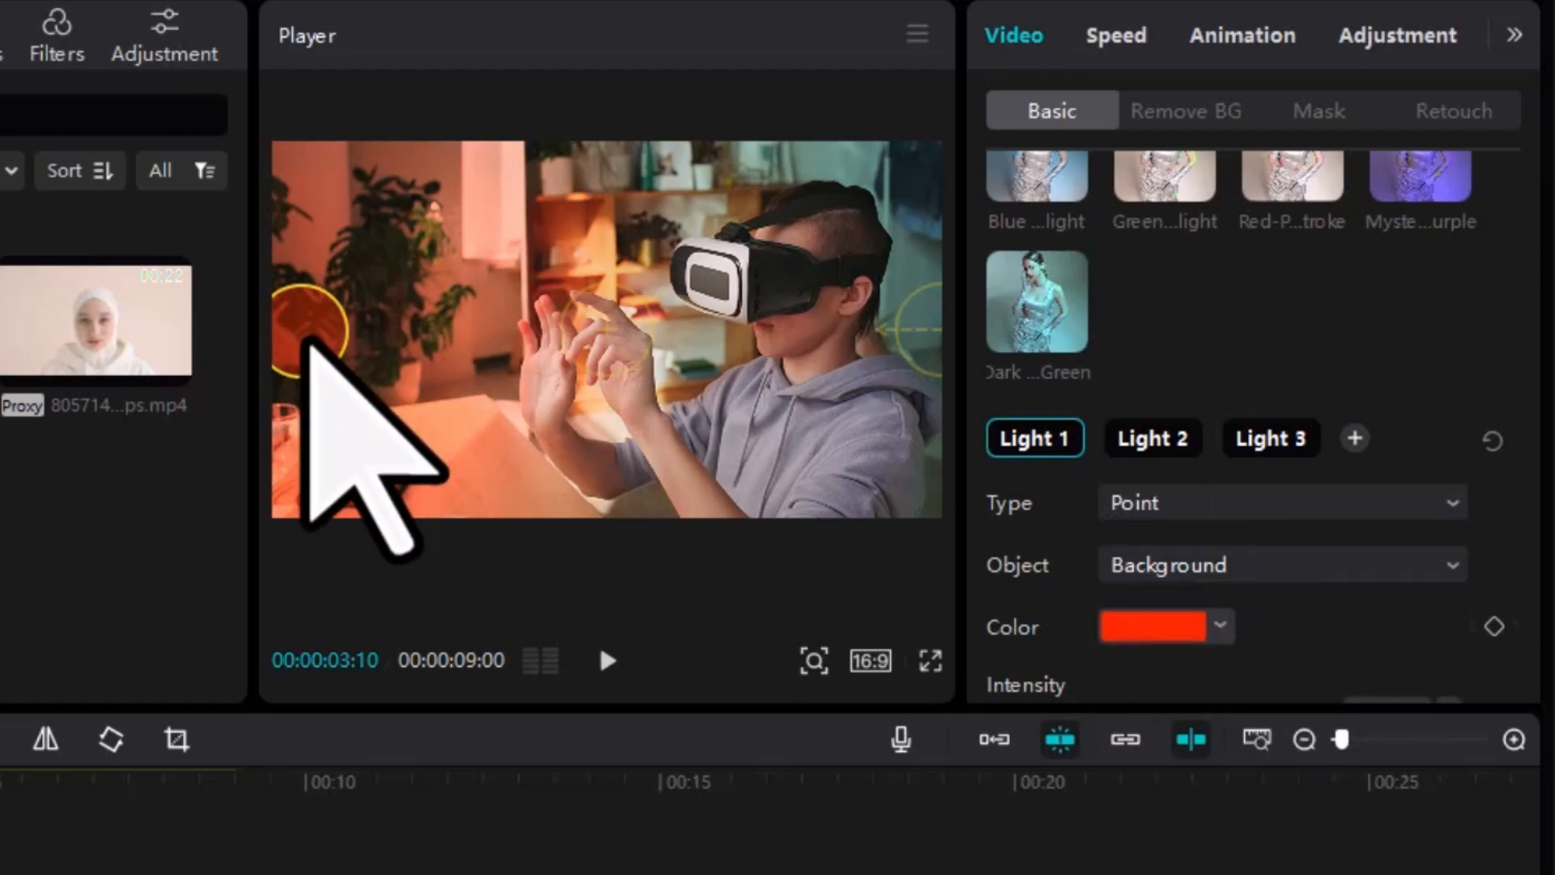
{"action": "mouse_move", "coordinate": [311, 347]}
{"action": "left_mouse_down"}
{"action": "mouse_move", "coordinate": [330, 344]}
{"action": "mouse_move", "coordinate": [298, 351]}
{"action": "mouse_move", "coordinate": [240, 312]}
{"action": "mouse_move", "coordinate": [264, 357]}
{"action": "mouse_move", "coordinate": [307, 340]}
{"action": "left_mouse_up"}
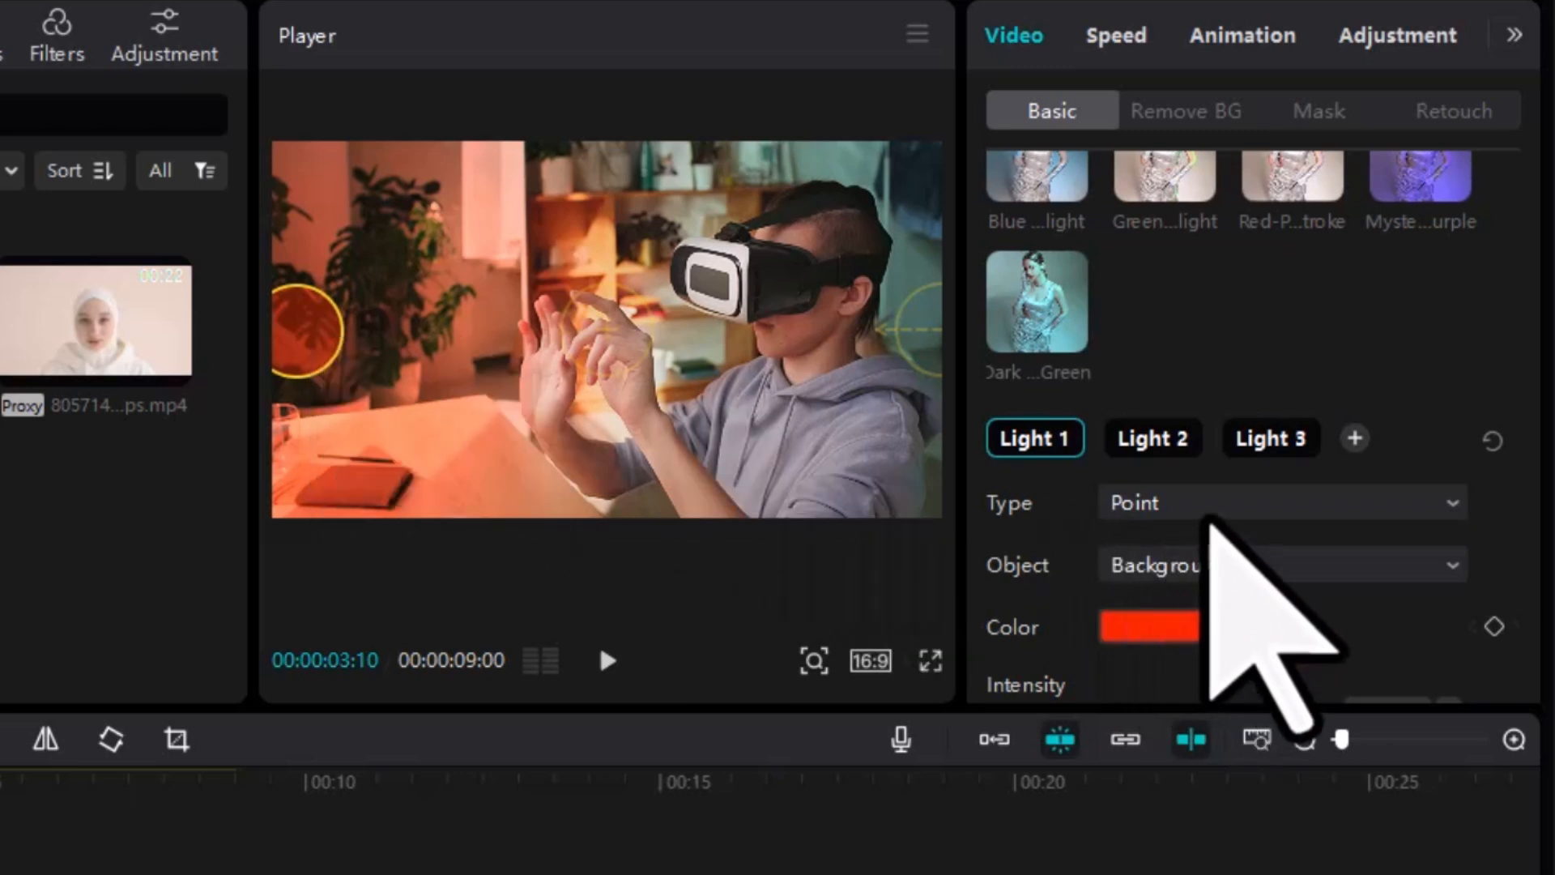
{"action": "left_click", "coordinate": [1211, 509]}
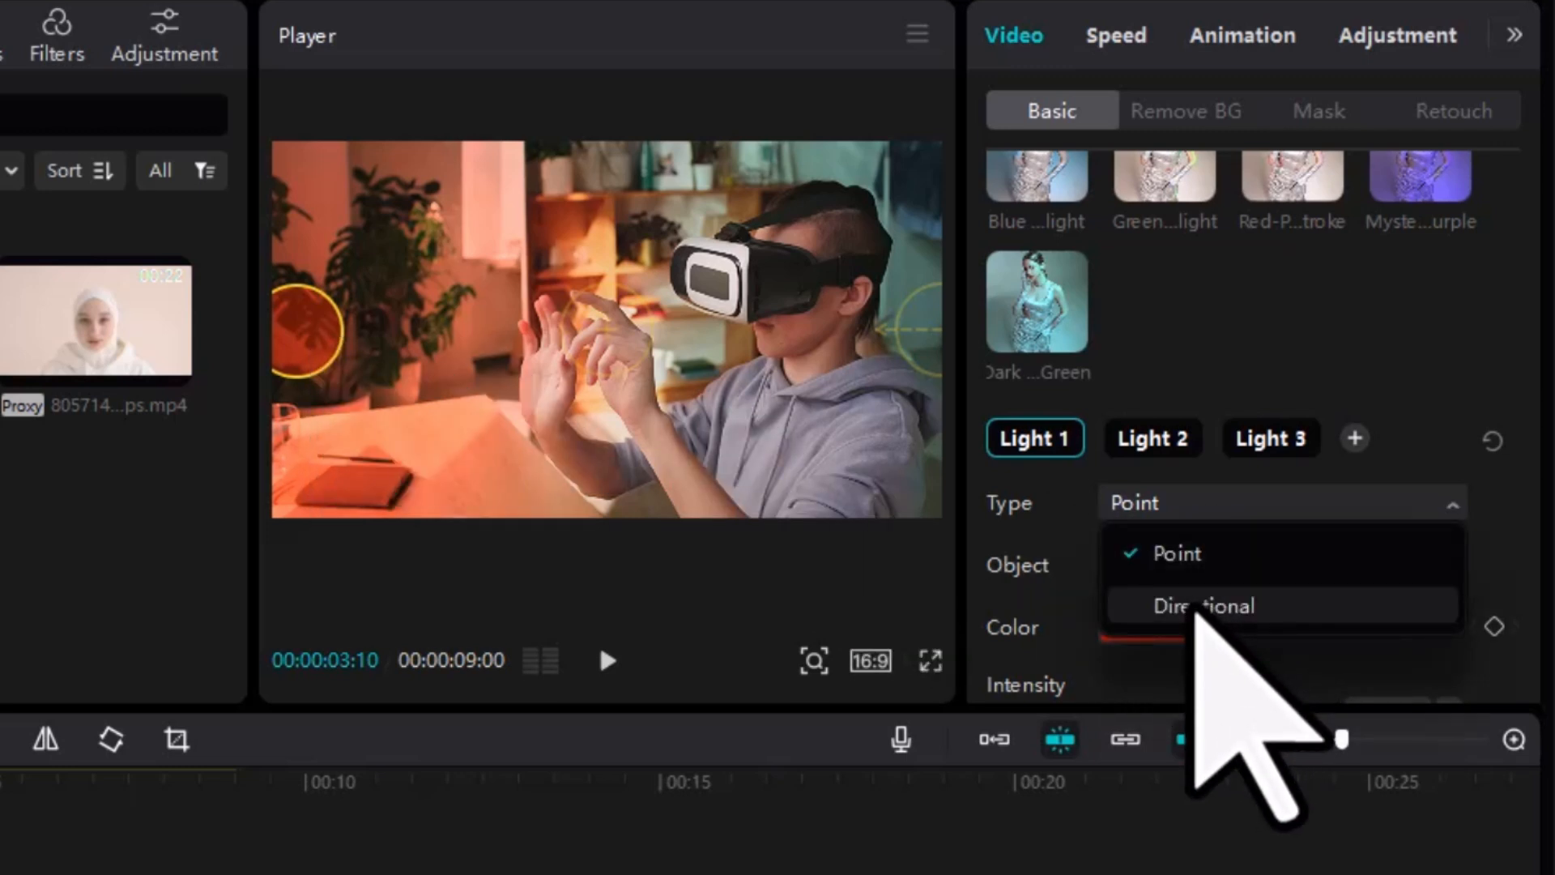
{"action": "left_click", "coordinate": [1194, 609]}
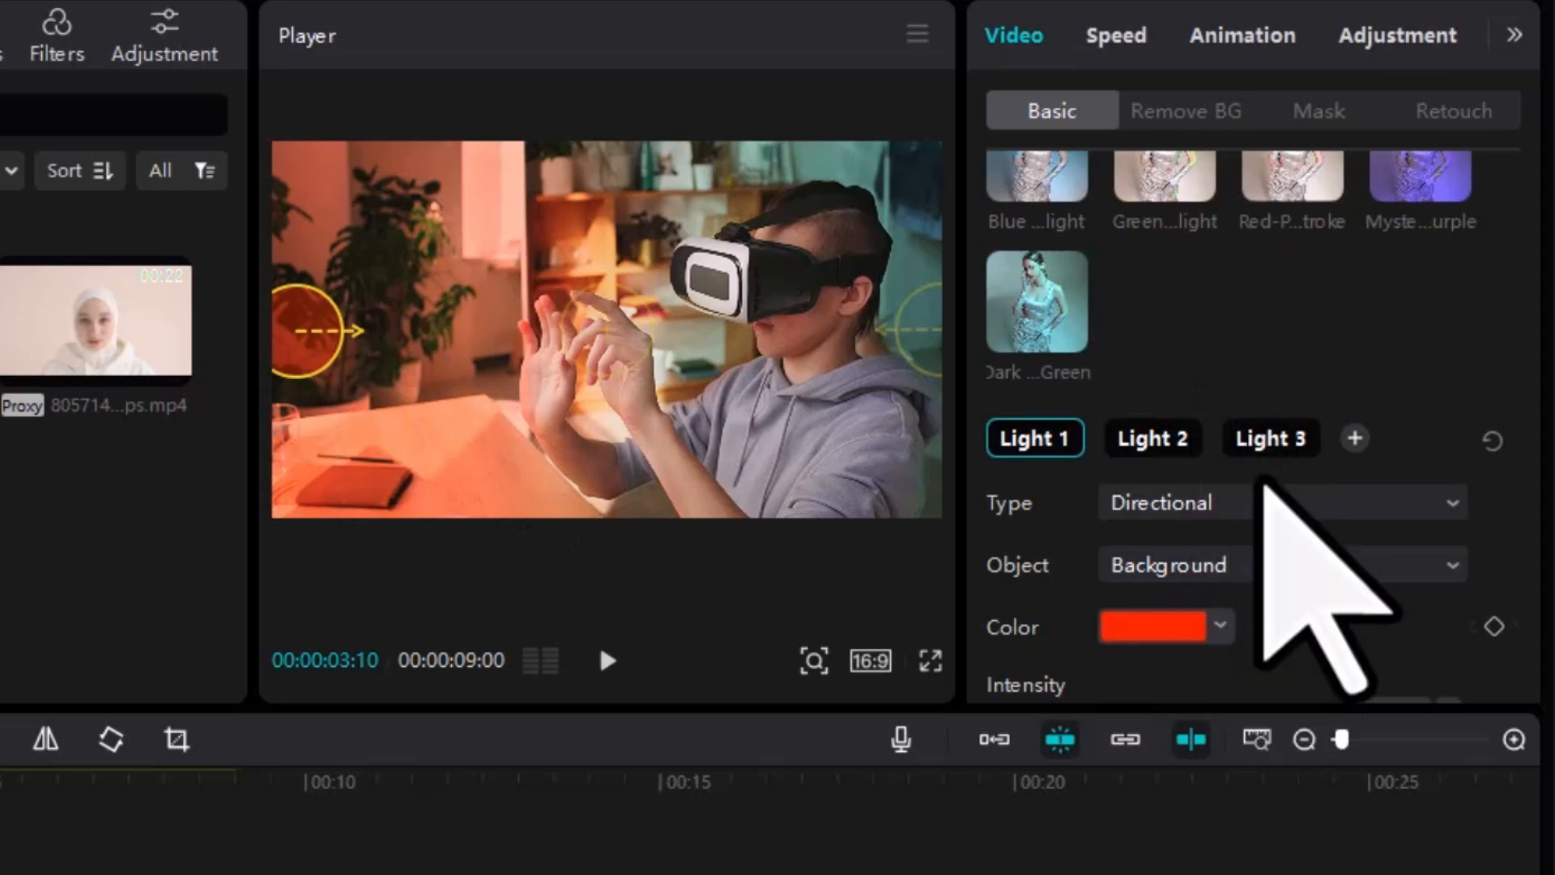
- Examine the color options for Light 1 and leave them without picking a color
{"action": "scroll", "coordinate": [1260, 507], "scroll_direction": "down", "scroll_amount": 2}
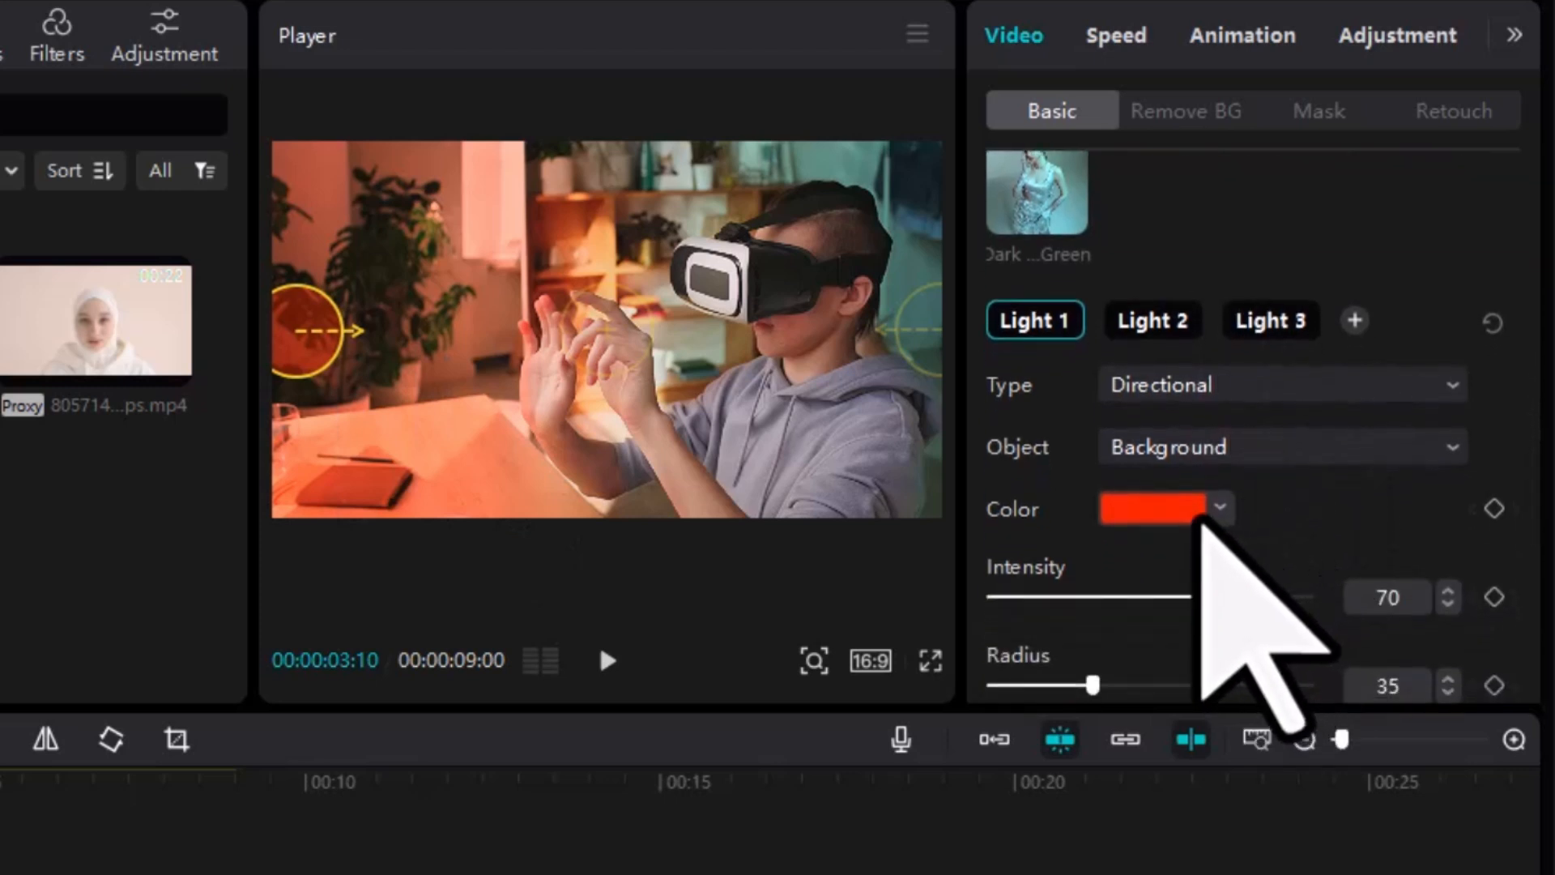
{"action": "left_click", "coordinate": [1195, 518]}
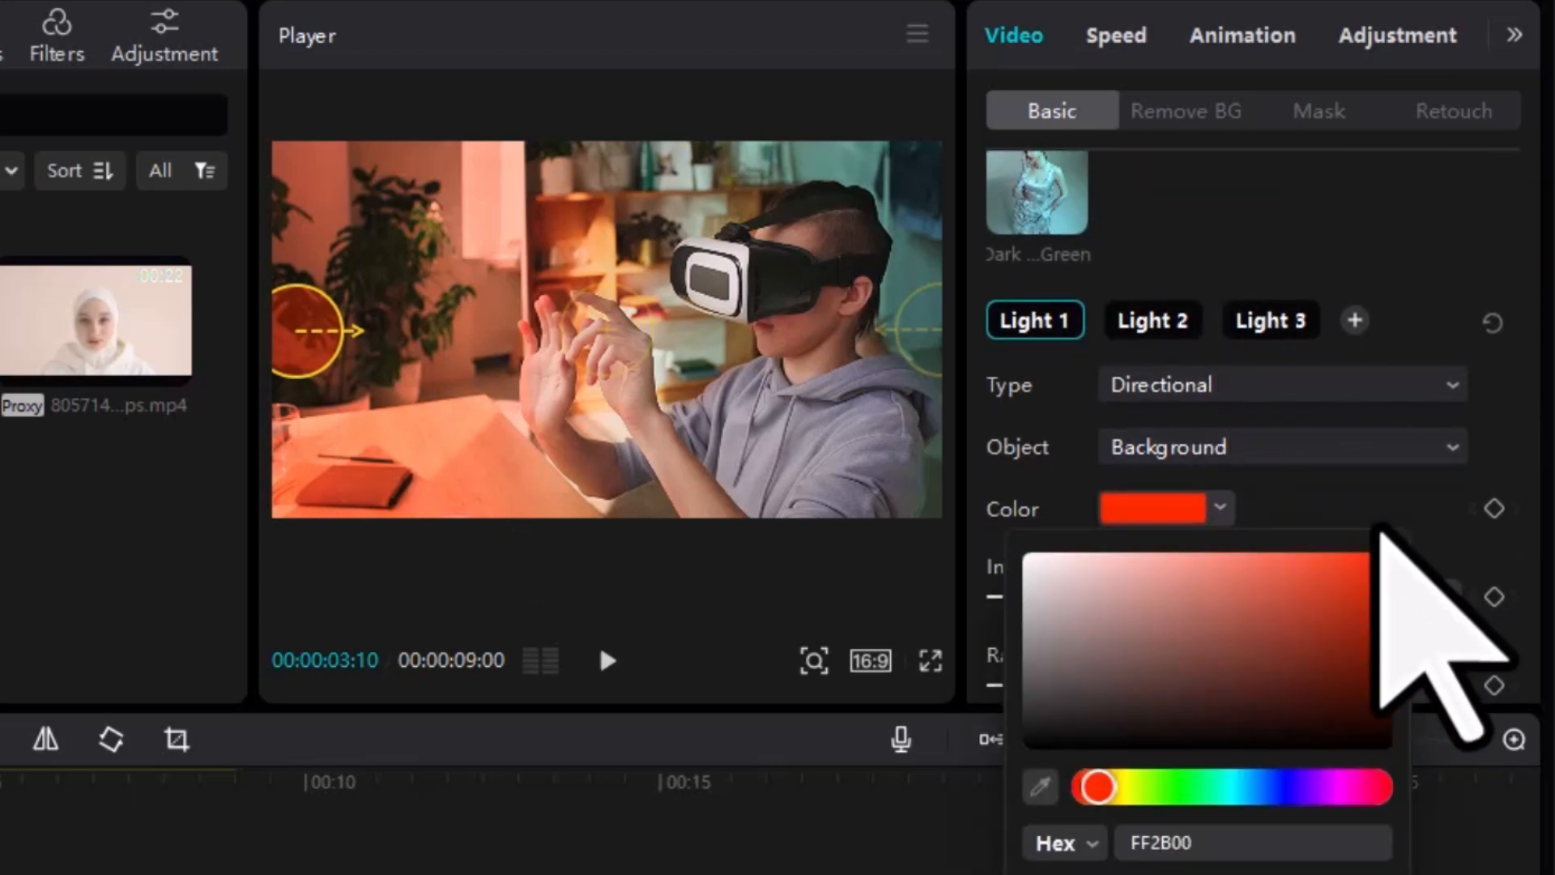
{"action": "left_click", "coordinate": [1549, 441]}
- Set Light 1's intensity to 51 and adjust its radius
{"action": "scroll", "coordinate": [1160, 516], "scroll_direction": "down", "scroll_amount": 2}
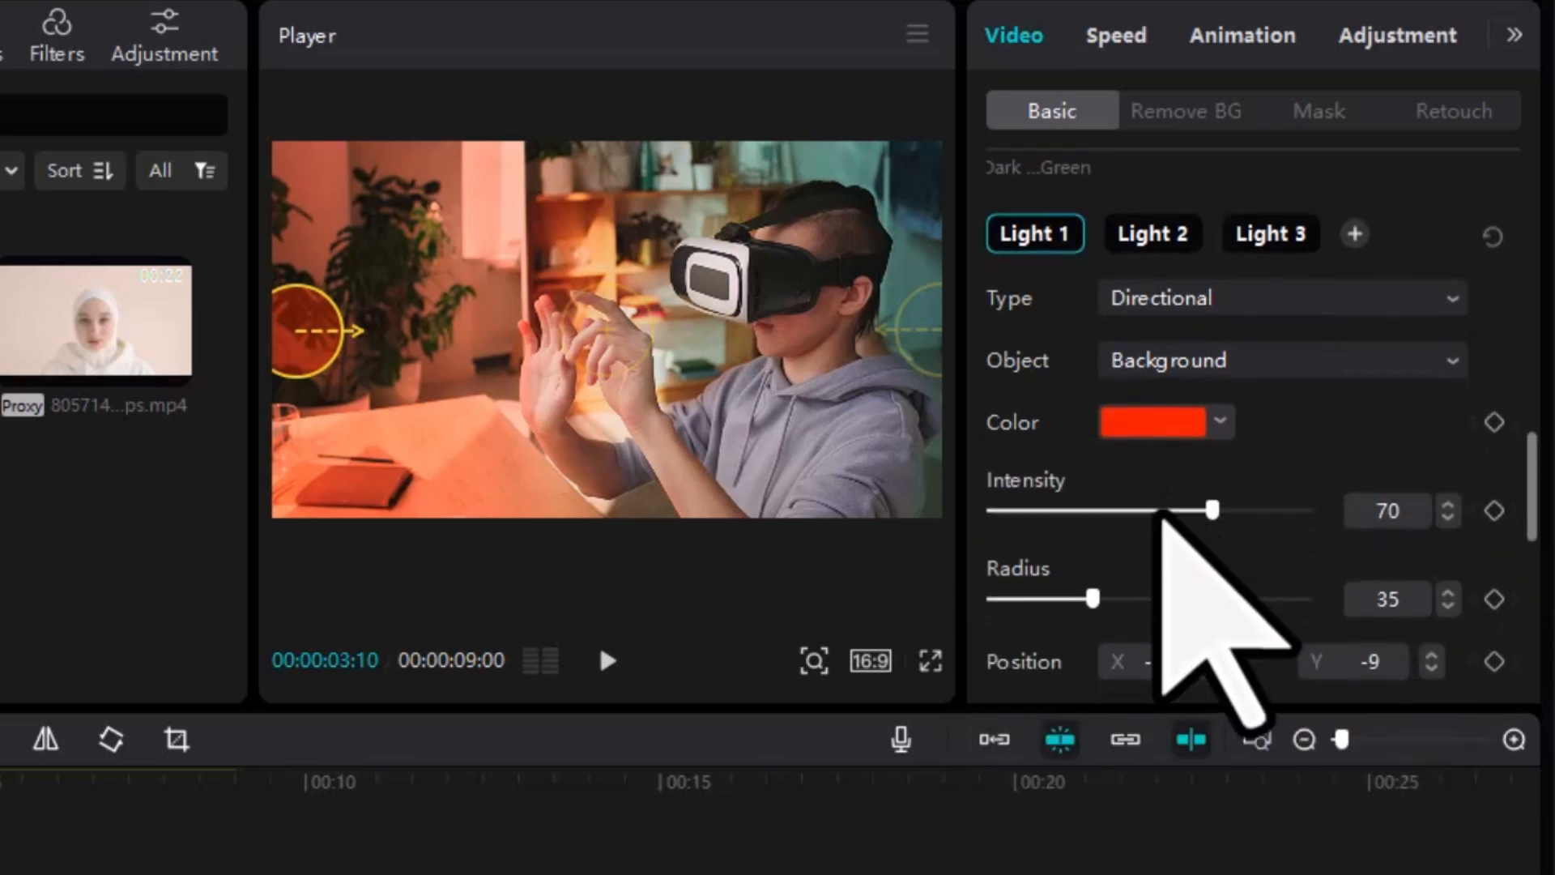
{"action": "scroll", "coordinate": [1116, 506], "scroll_direction": "down", "scroll_amount": 2}
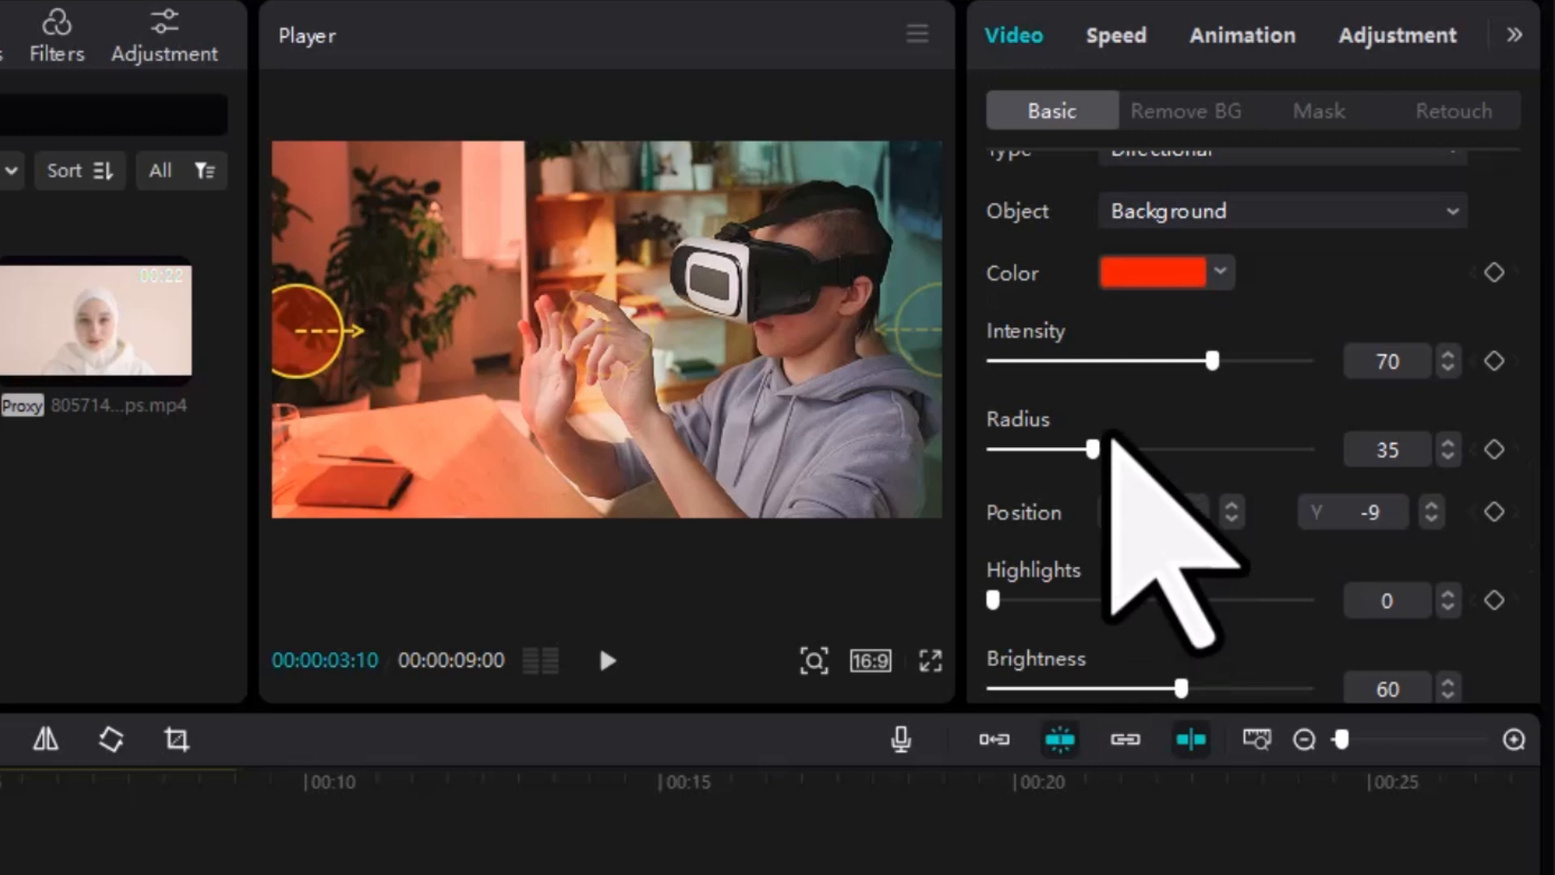
{"action": "left_click_drag", "start_coordinate": [1211, 361], "coordinate": [1151, 359]}
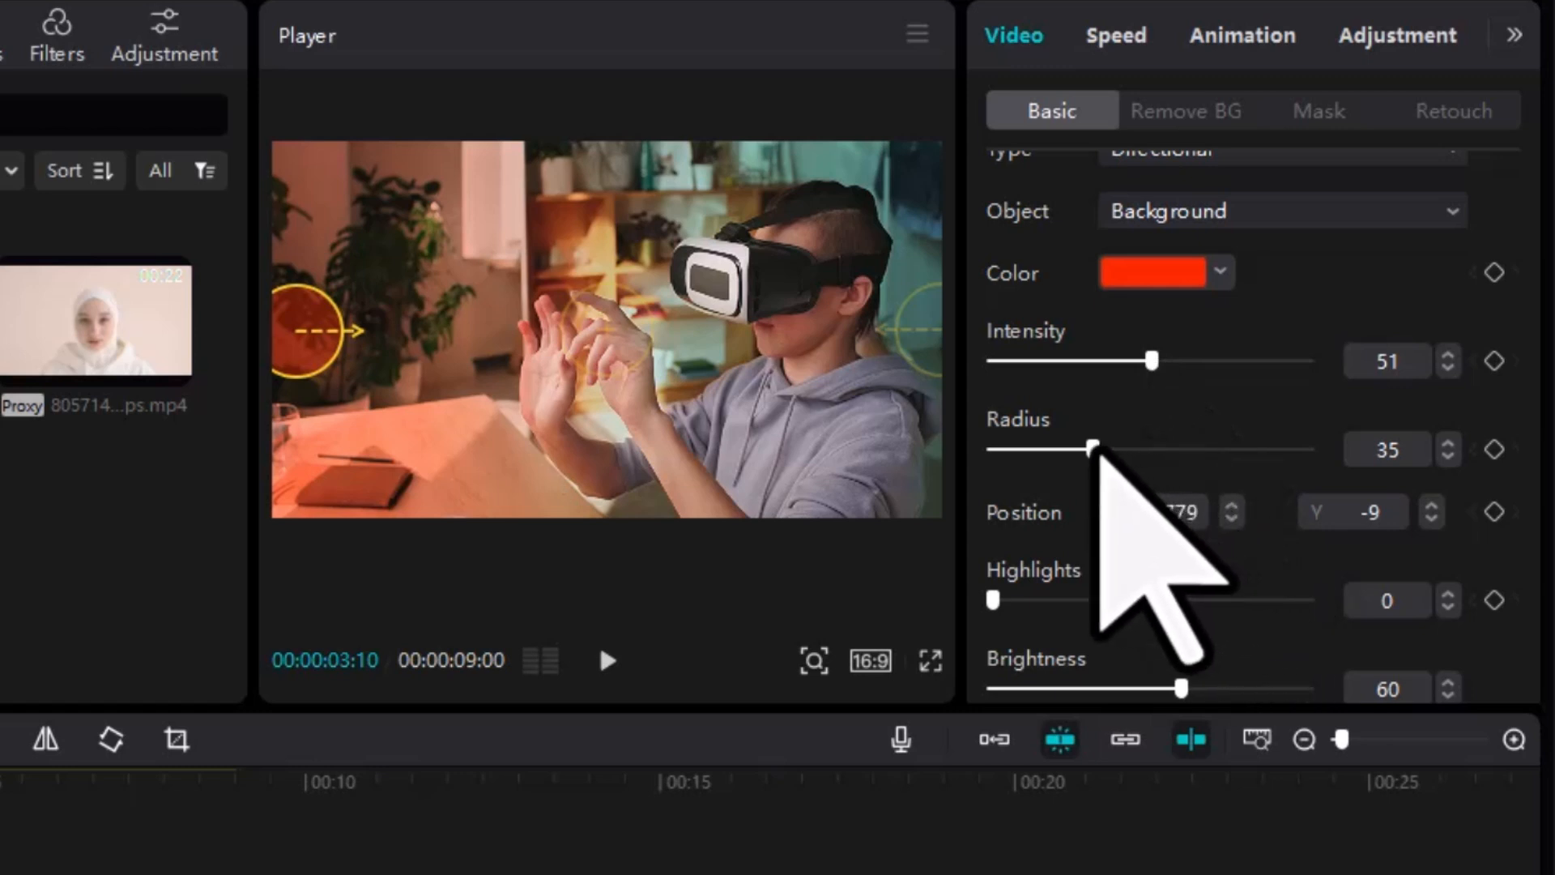
{"action": "left_click_drag", "start_coordinate": [1116, 452], "coordinate": [1156, 444]}
{"action": "scroll", "coordinate": [1175, 441], "scroll_direction": "down", "scroll_amount": 5}
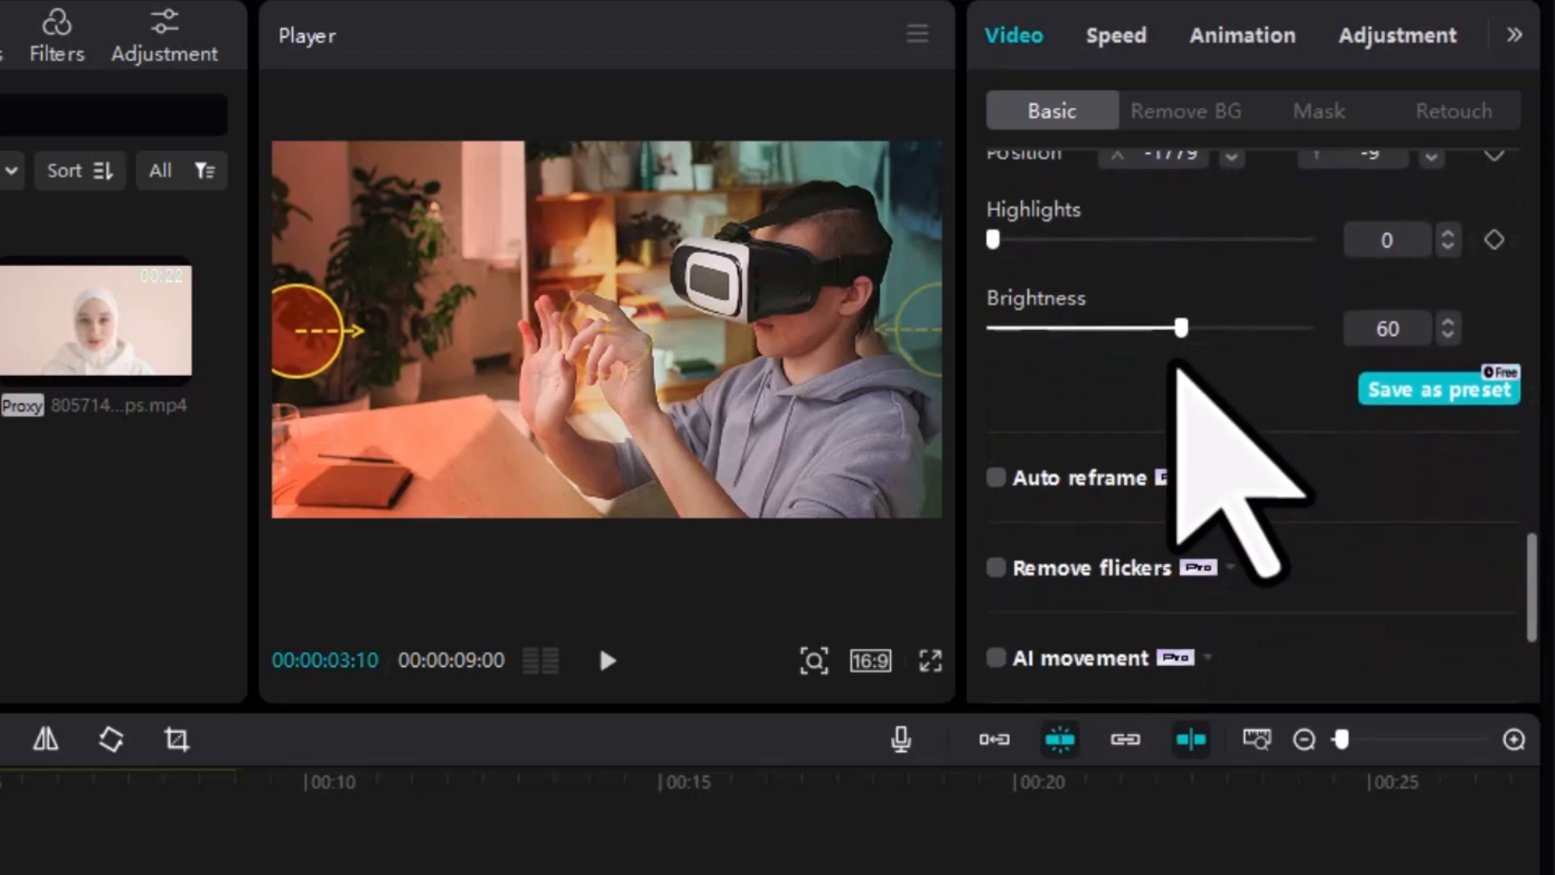
- Select Light 2 and check its available light types, keeping Directional
{"action": "scroll", "coordinate": [1256, 377], "scroll_direction": "up", "scroll_amount": 10}
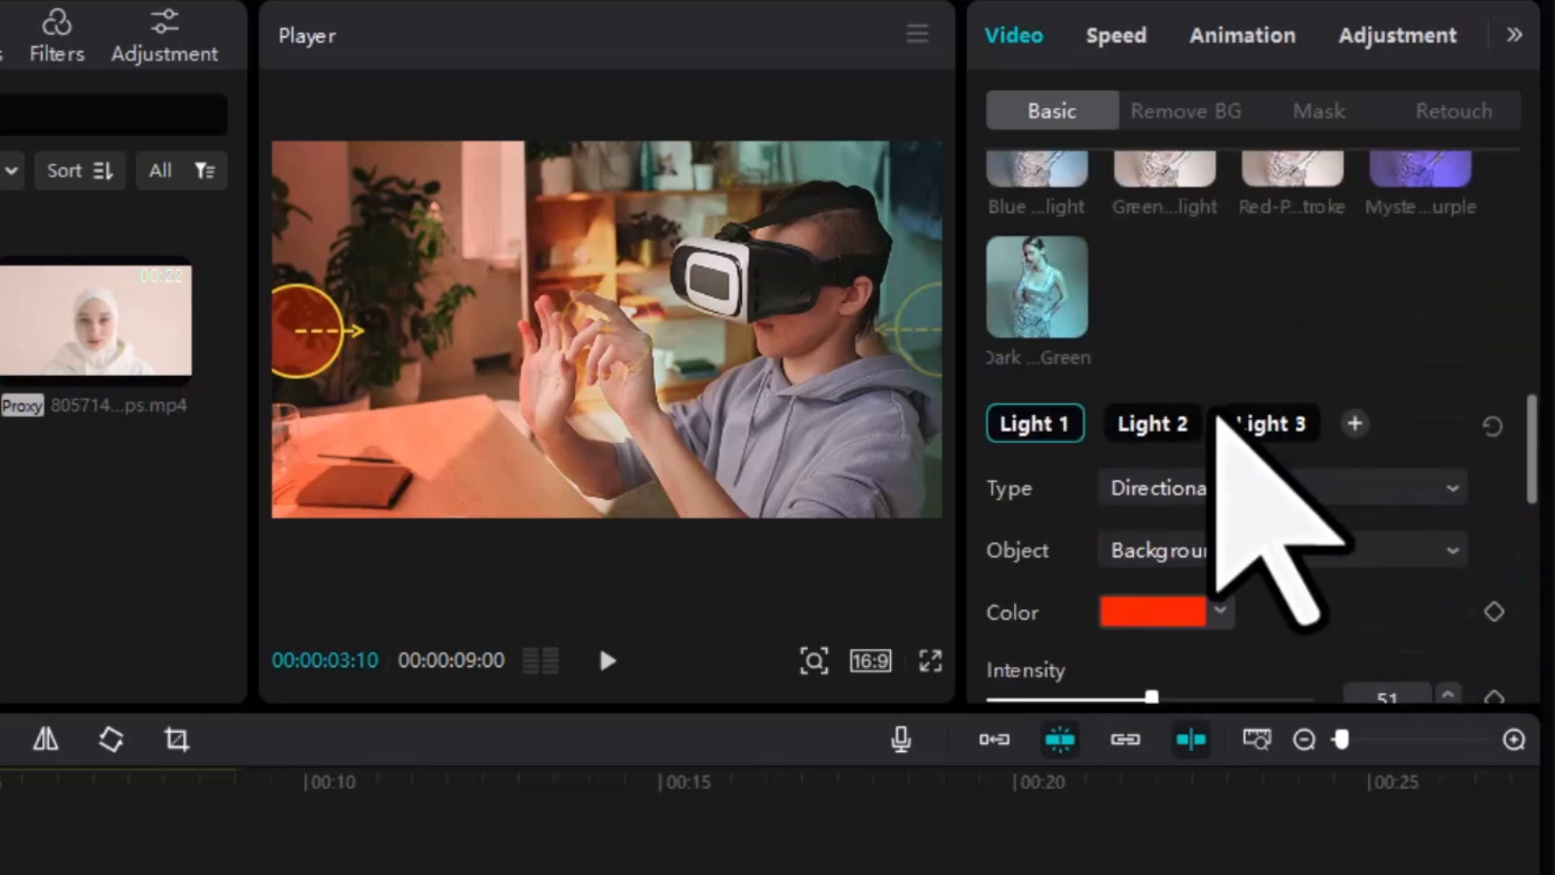
{"action": "left_click", "coordinate": [1157, 427]}
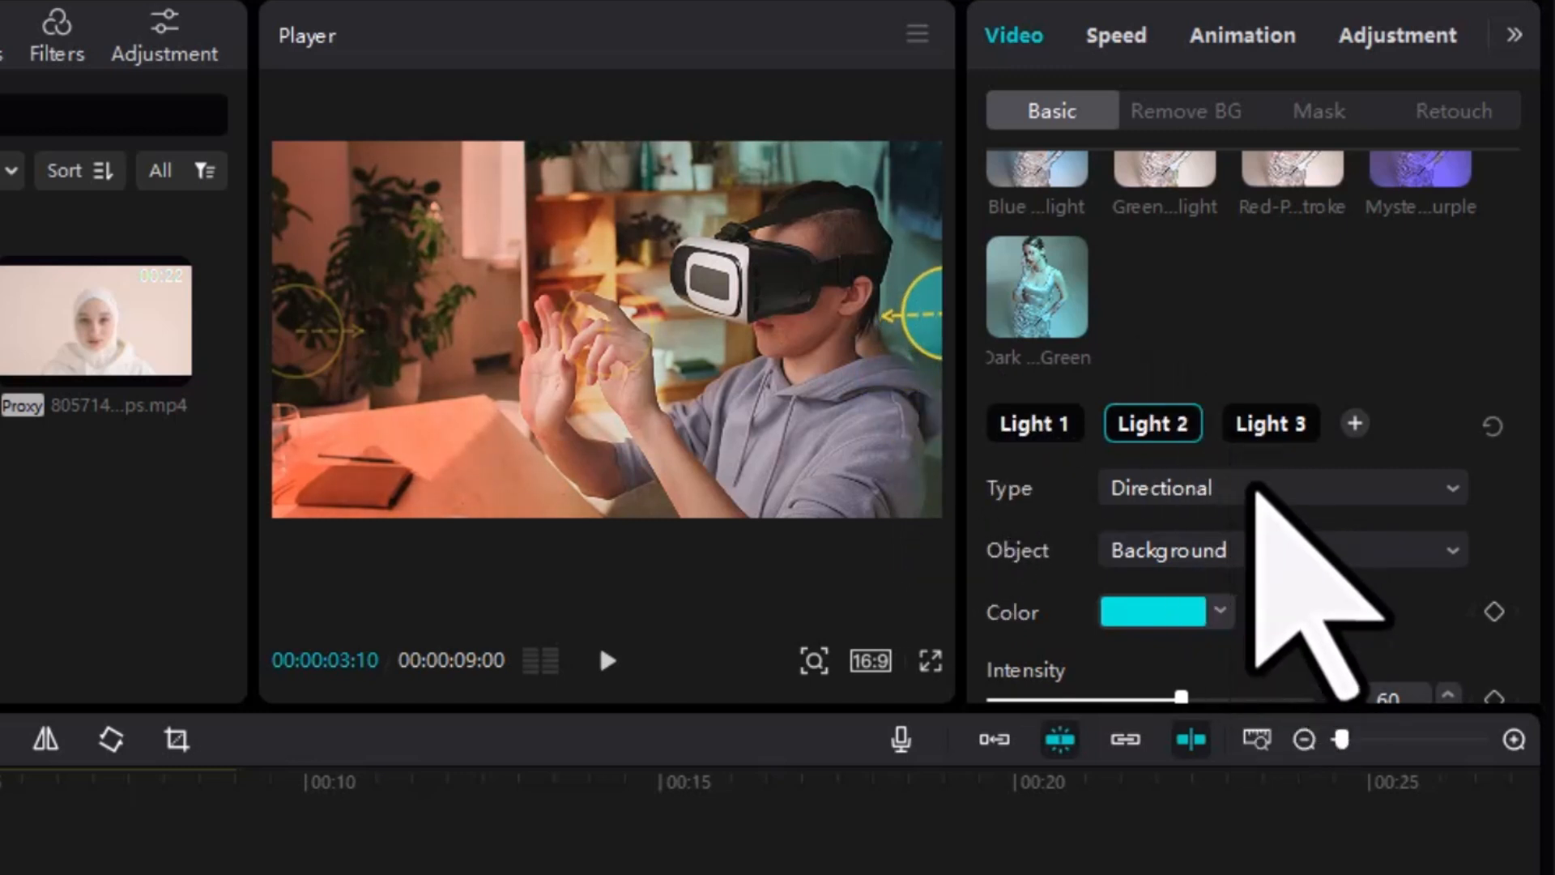
{"action": "left_click", "coordinate": [1257, 488]}
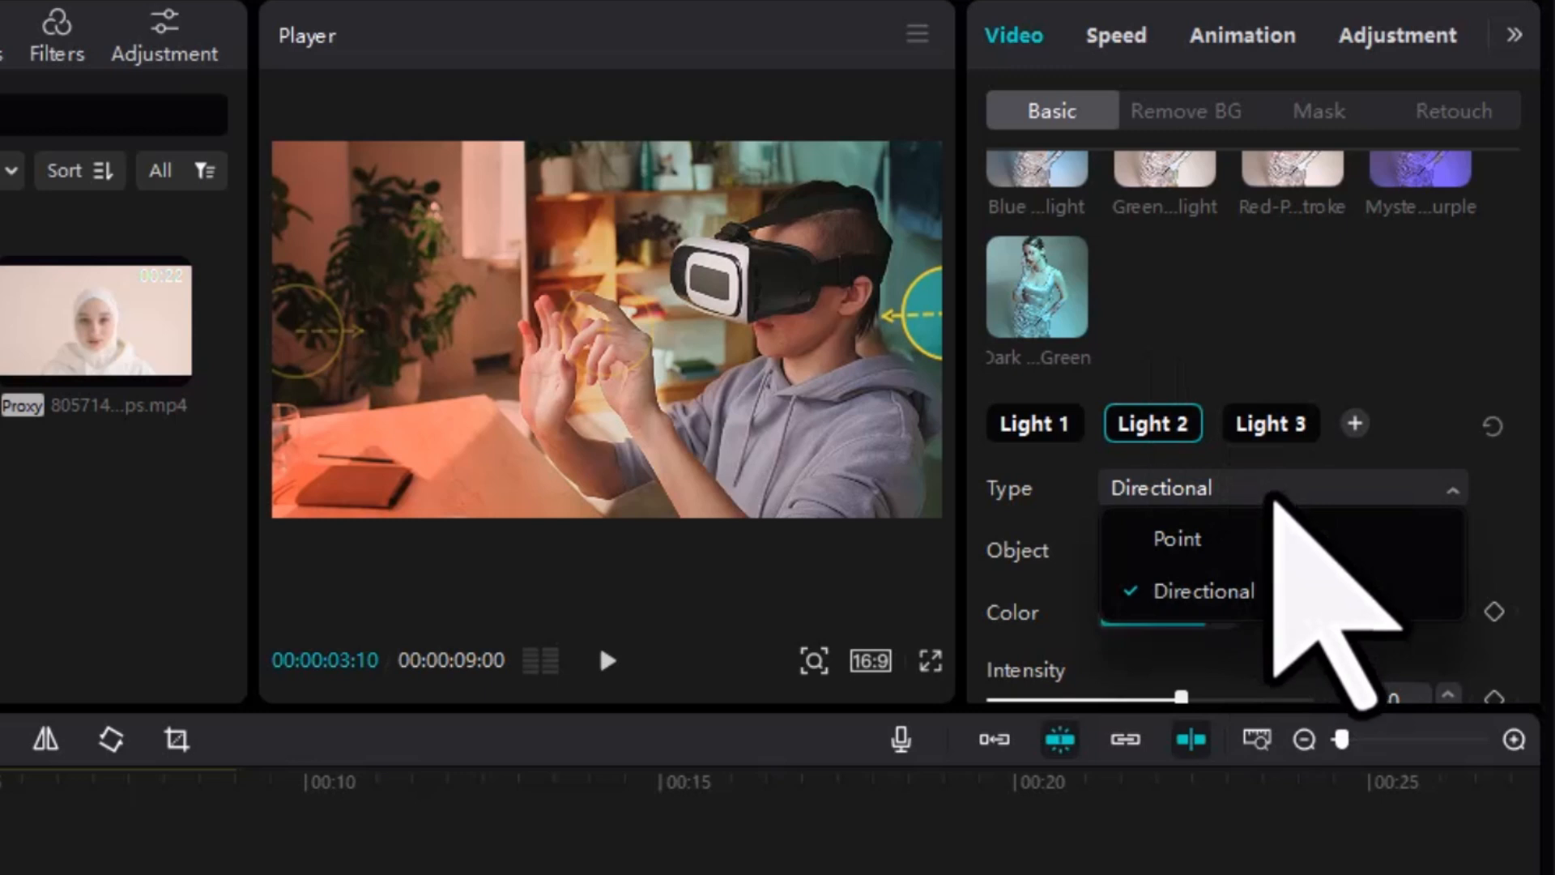
{"action": "left_click", "coordinate": [1272, 496]}
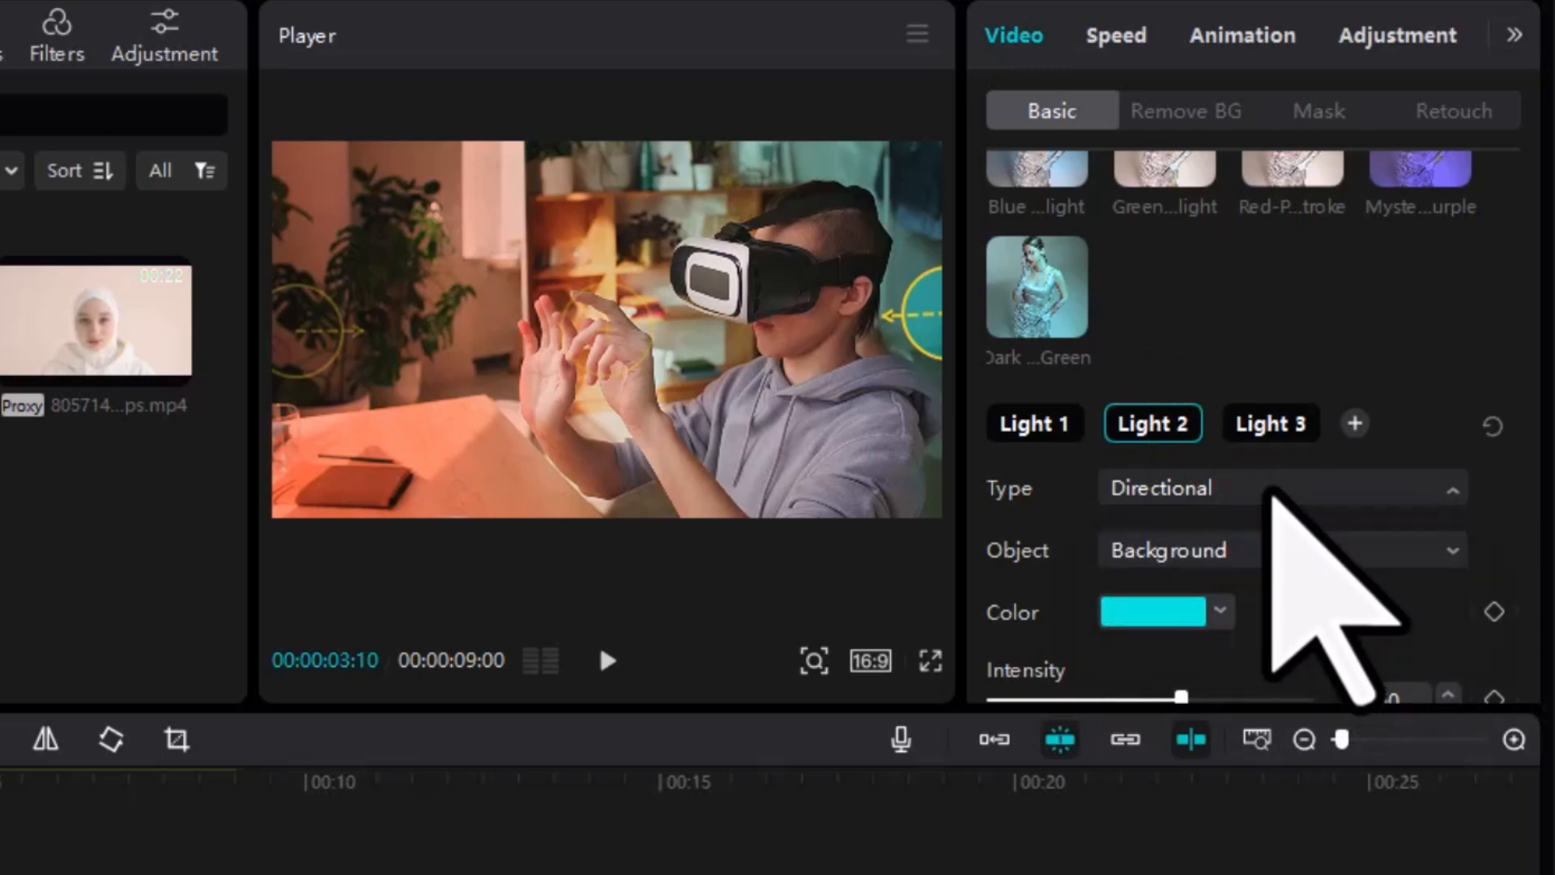
- Try applying Light 2 to People, and set its object back to Background
{"action": "left_click", "coordinate": [1258, 558]}
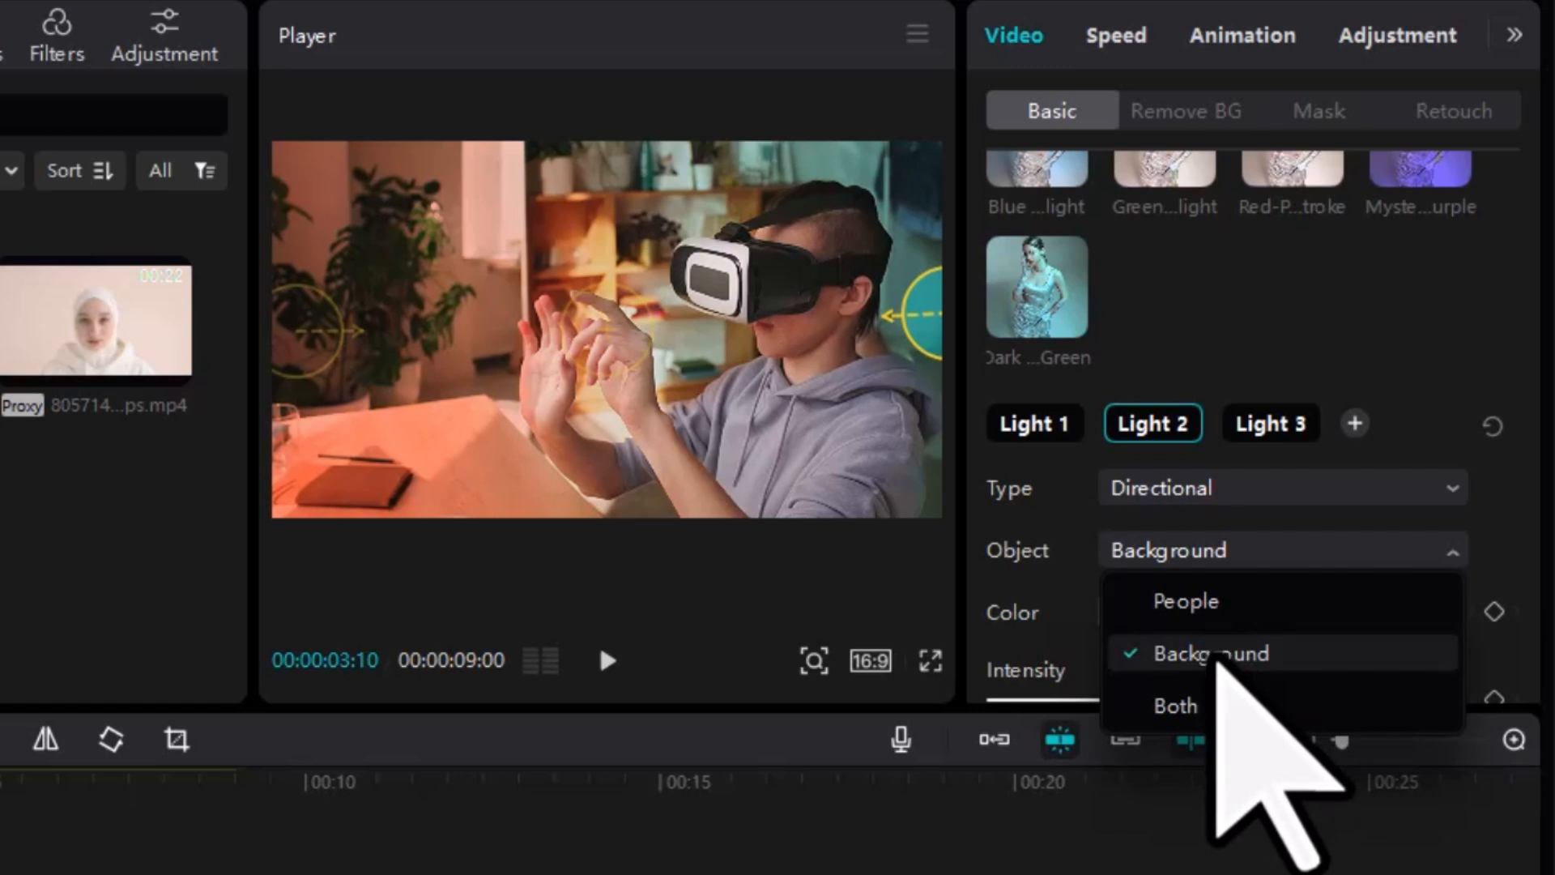
{"action": "left_click", "coordinate": [1221, 614]}
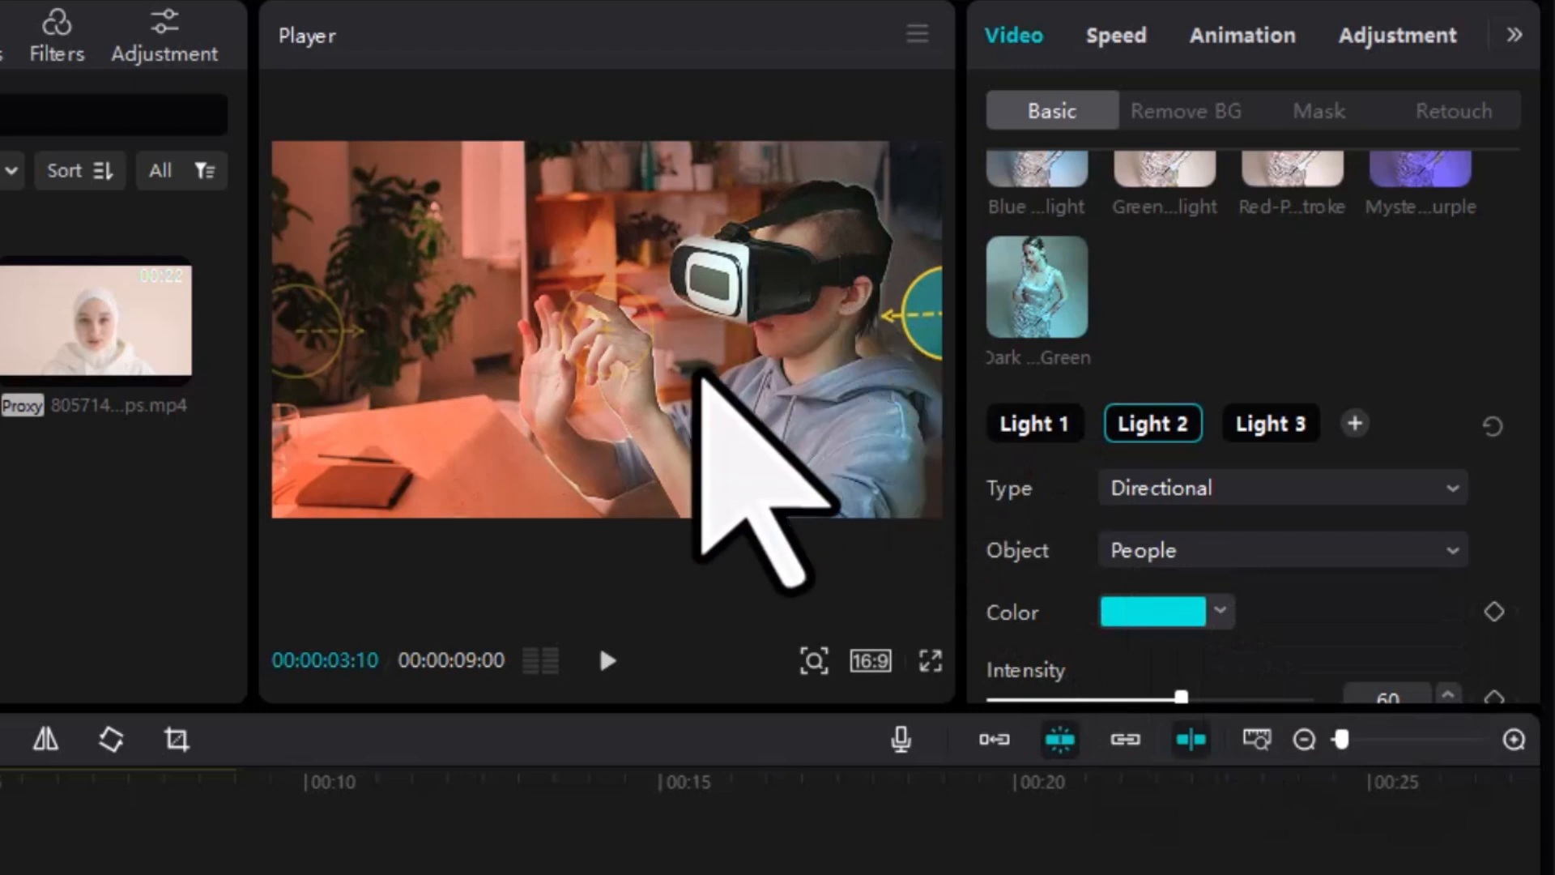
{"action": "left_click", "coordinate": [1266, 550]}
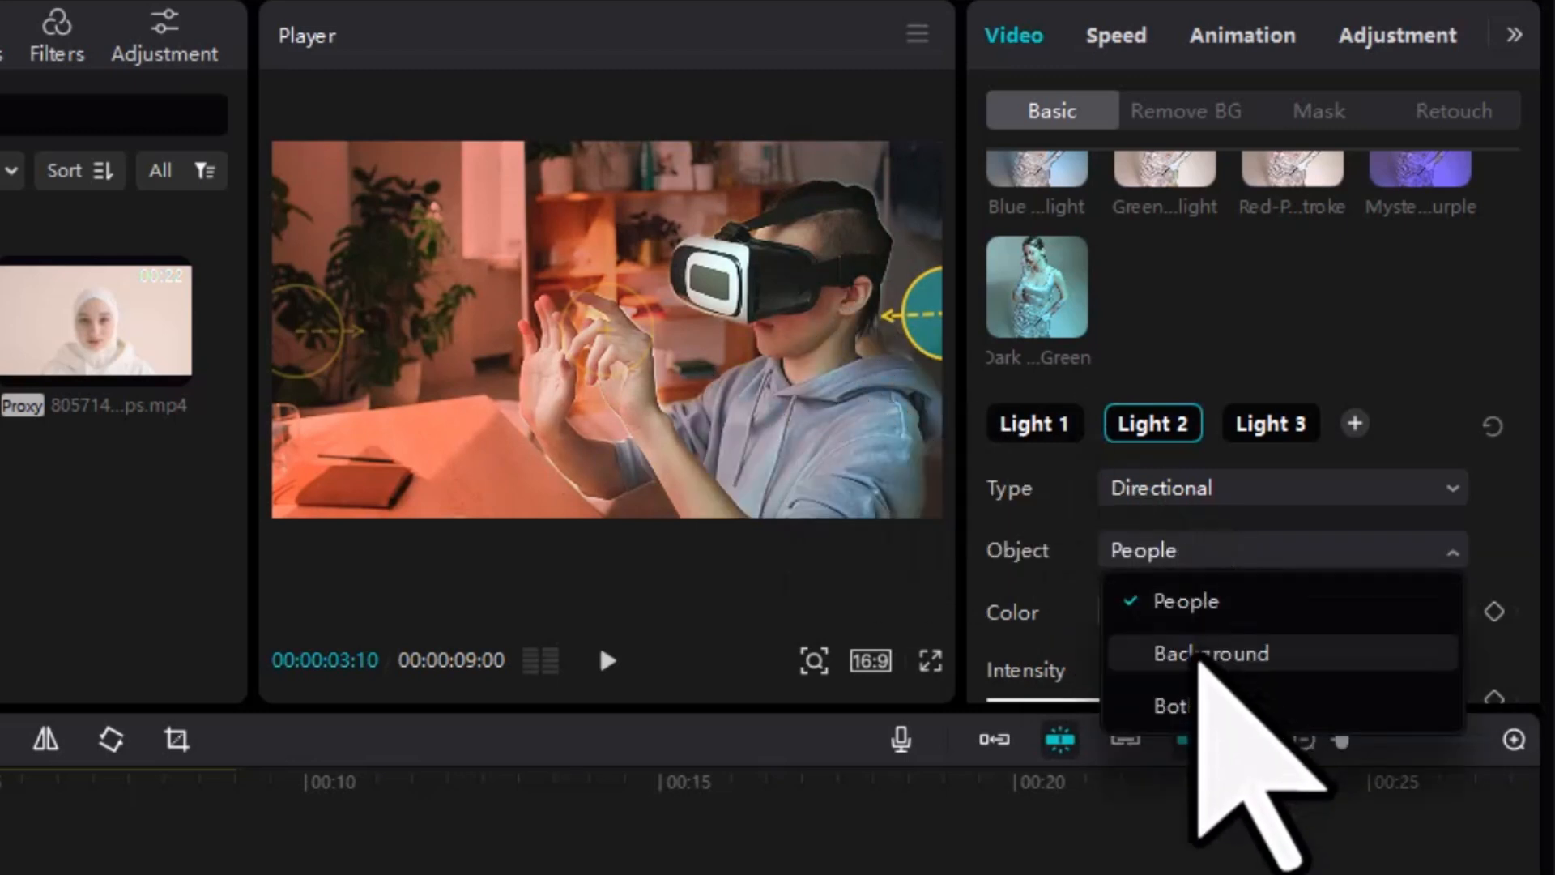
{"action": "left_click", "coordinate": [1204, 655]}
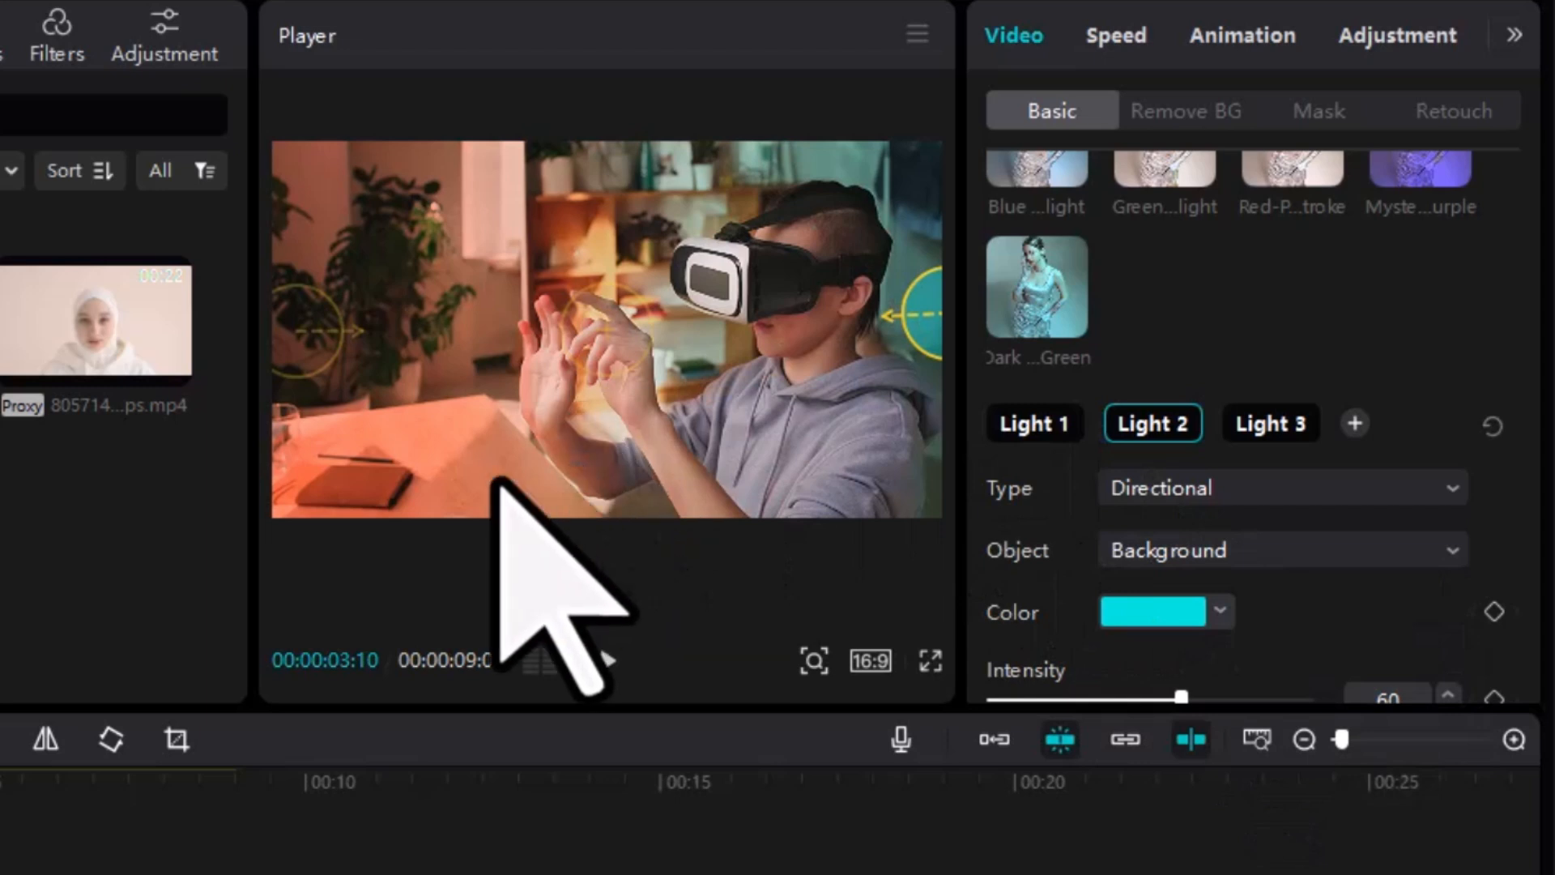
- Look through Light 2's remaining settings, from intensity and radius to position, highlights and brightness
{"action": "scroll", "coordinate": [1319, 597], "scroll_direction": "down", "scroll_amount": 3}
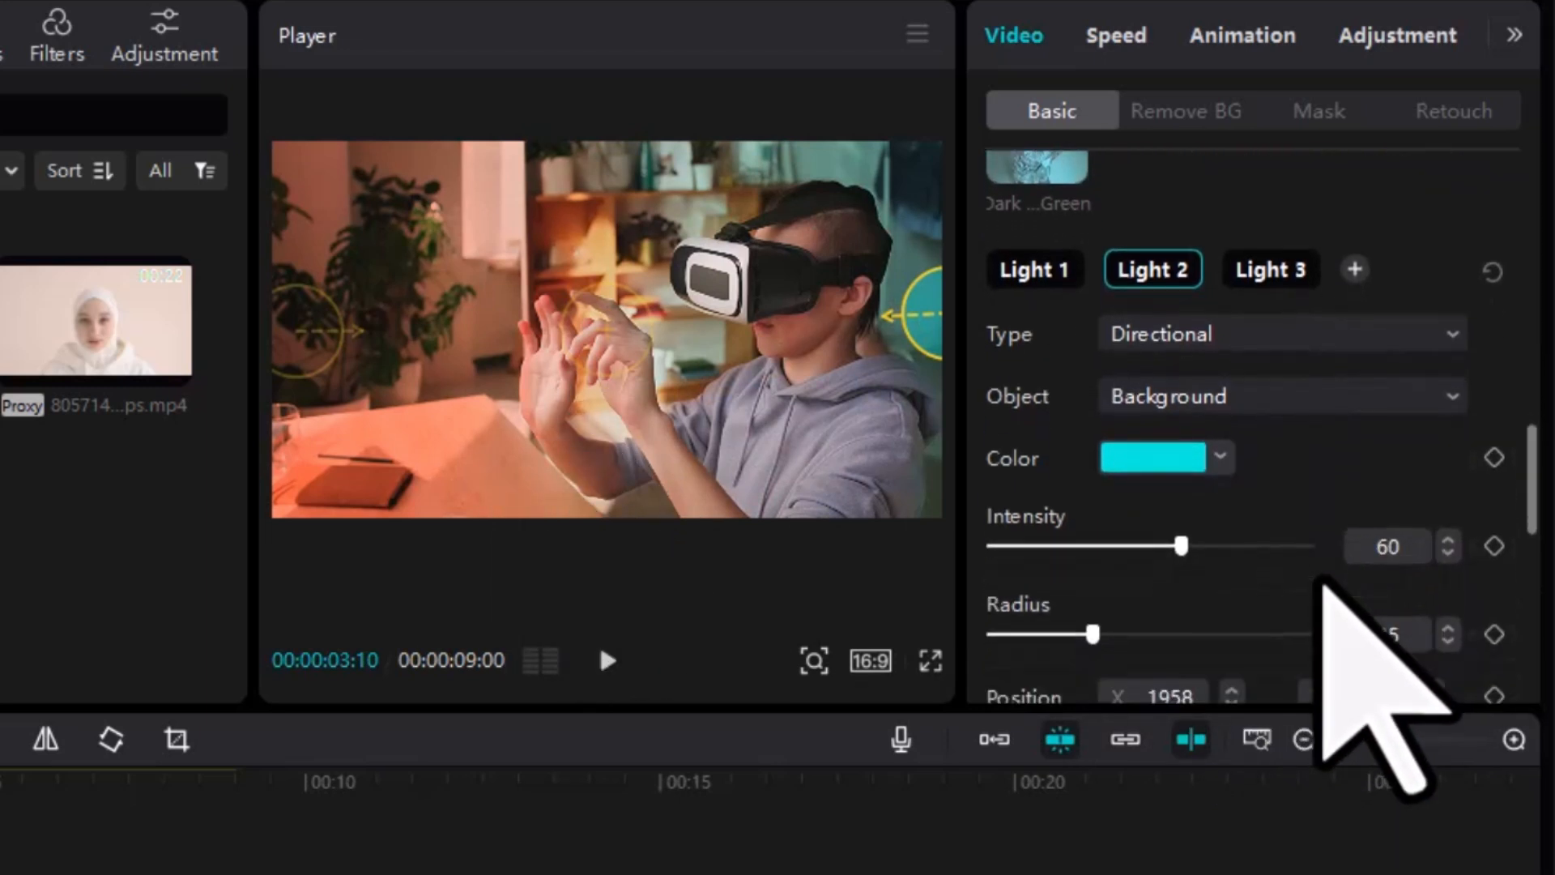
{"action": "scroll", "coordinate": [1215, 444], "scroll_direction": "down", "scroll_amount": 2}
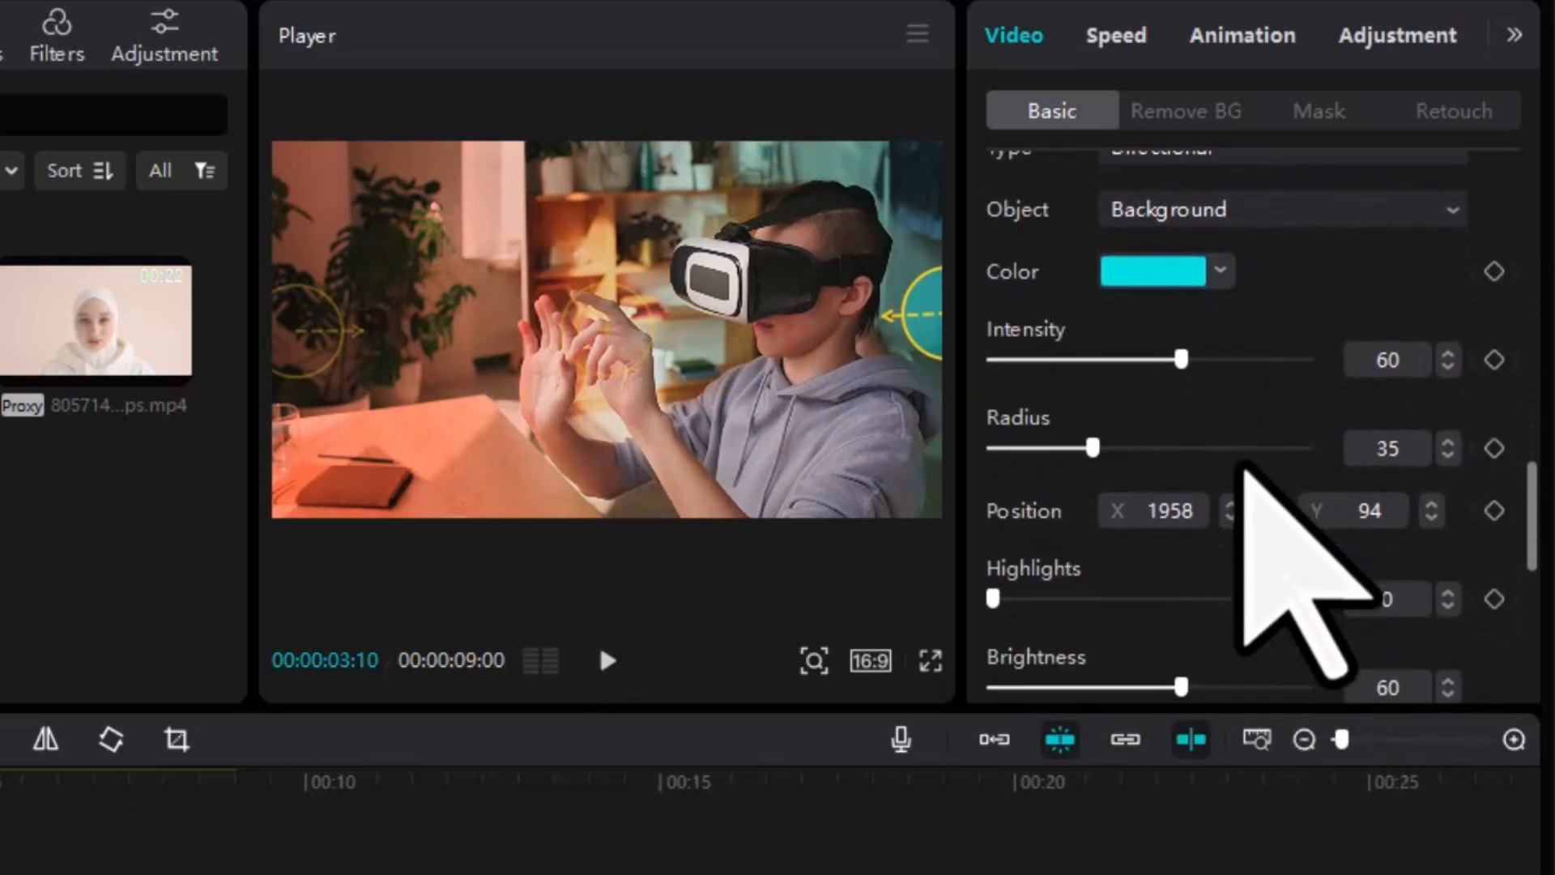
{"action": "scroll", "coordinate": [1167, 437], "scroll_direction": "down", "scroll_amount": 2}
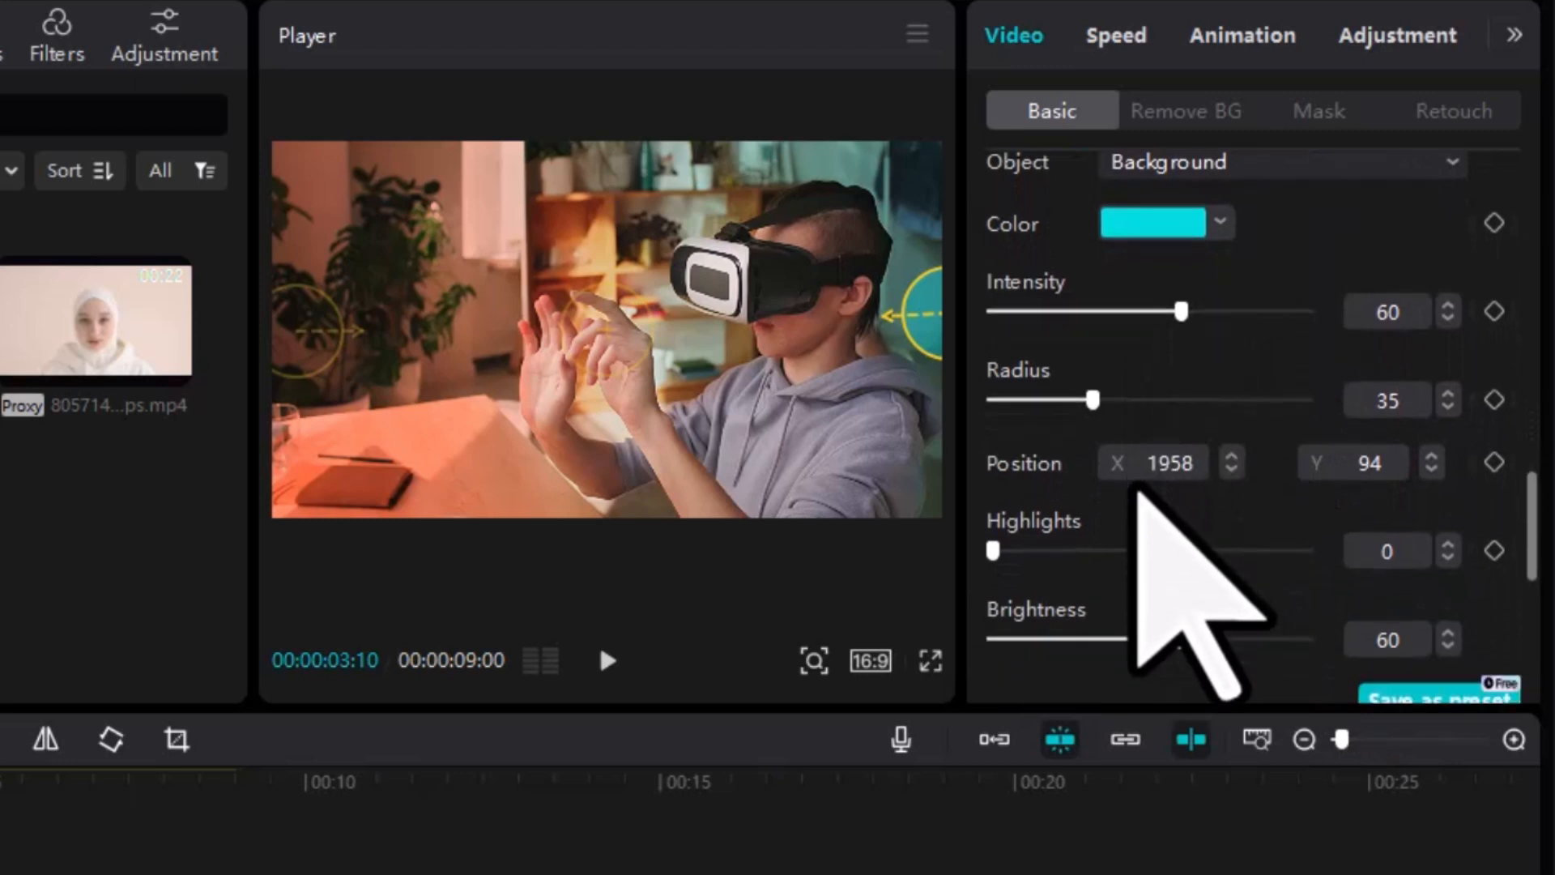
{"action": "scroll", "coordinate": [1199, 536], "scroll_direction": "down", "scroll_amount": 8}
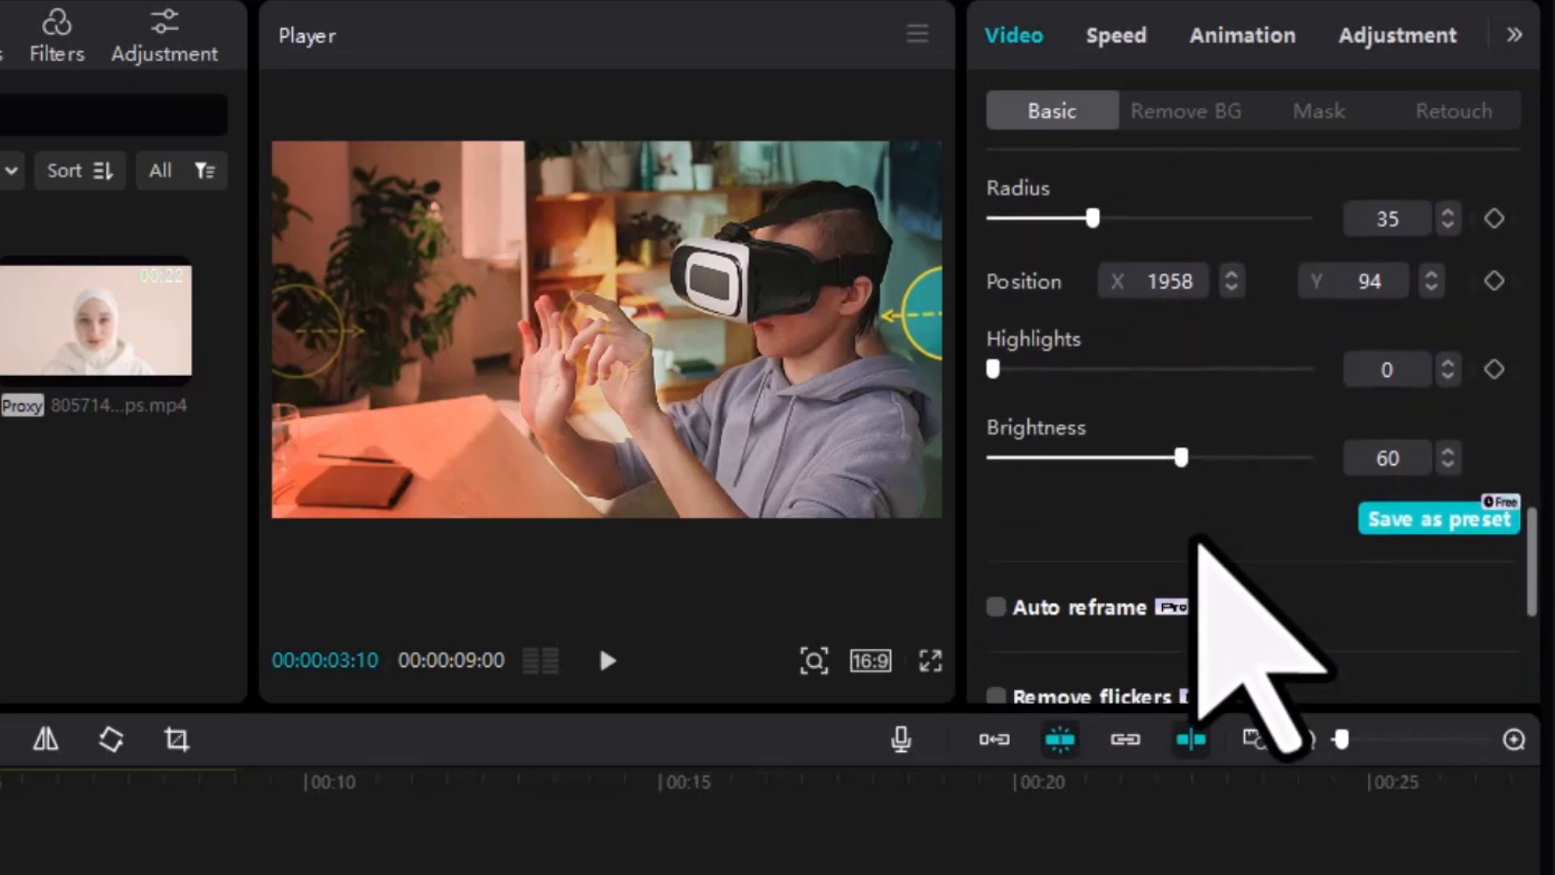
{"action": "scroll", "coordinate": [1205, 514], "scroll_direction": "down", "scroll_amount": 10}
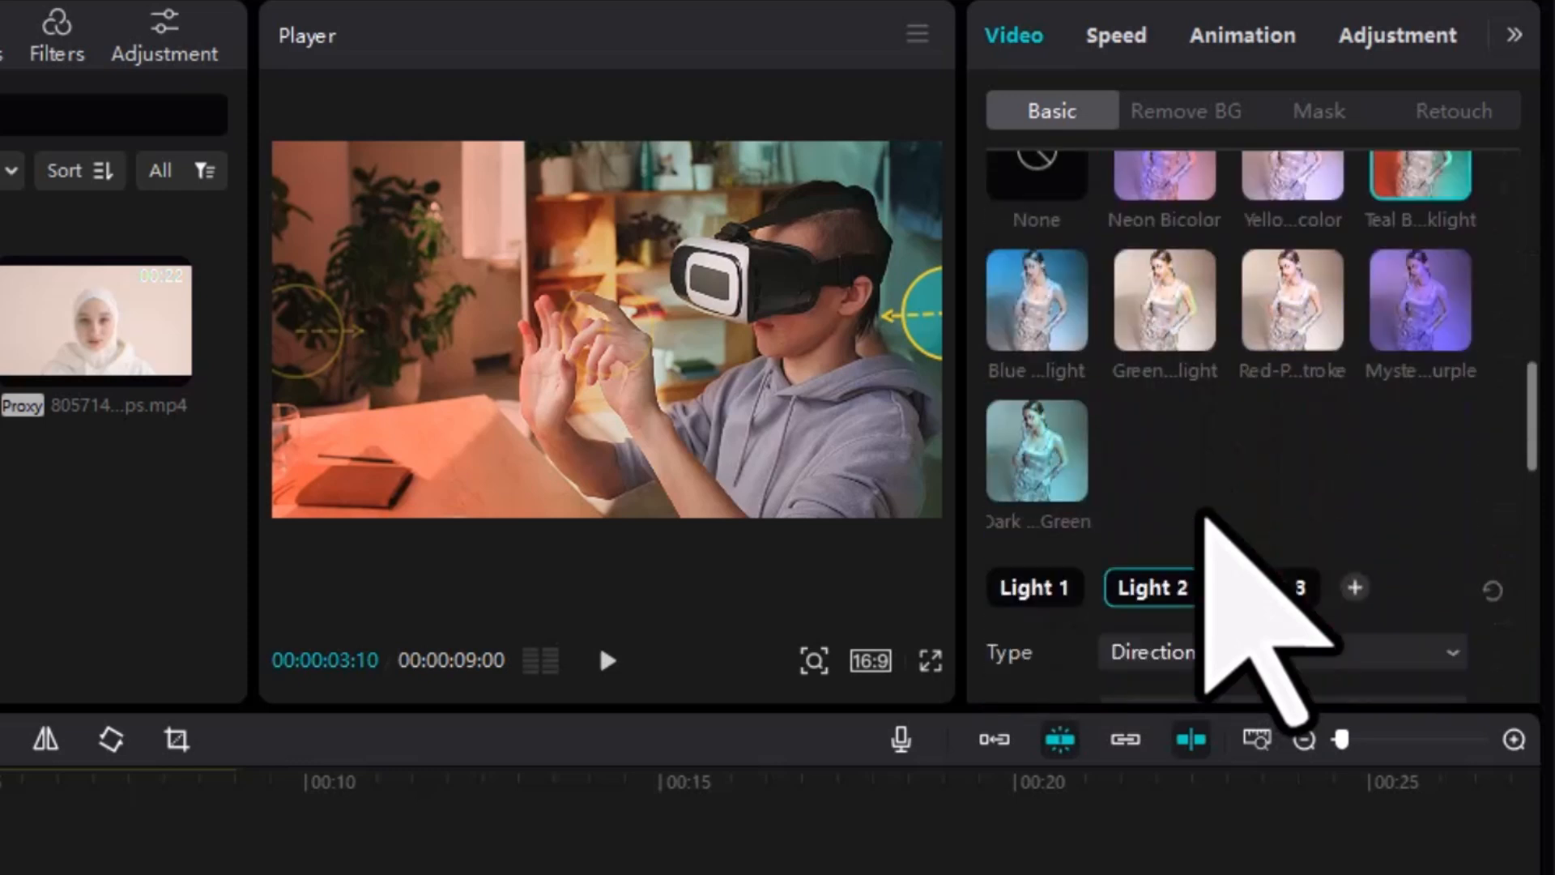
{"action": "scroll", "coordinate": [1254, 486], "scroll_direction": "down", "scroll_amount": 3}
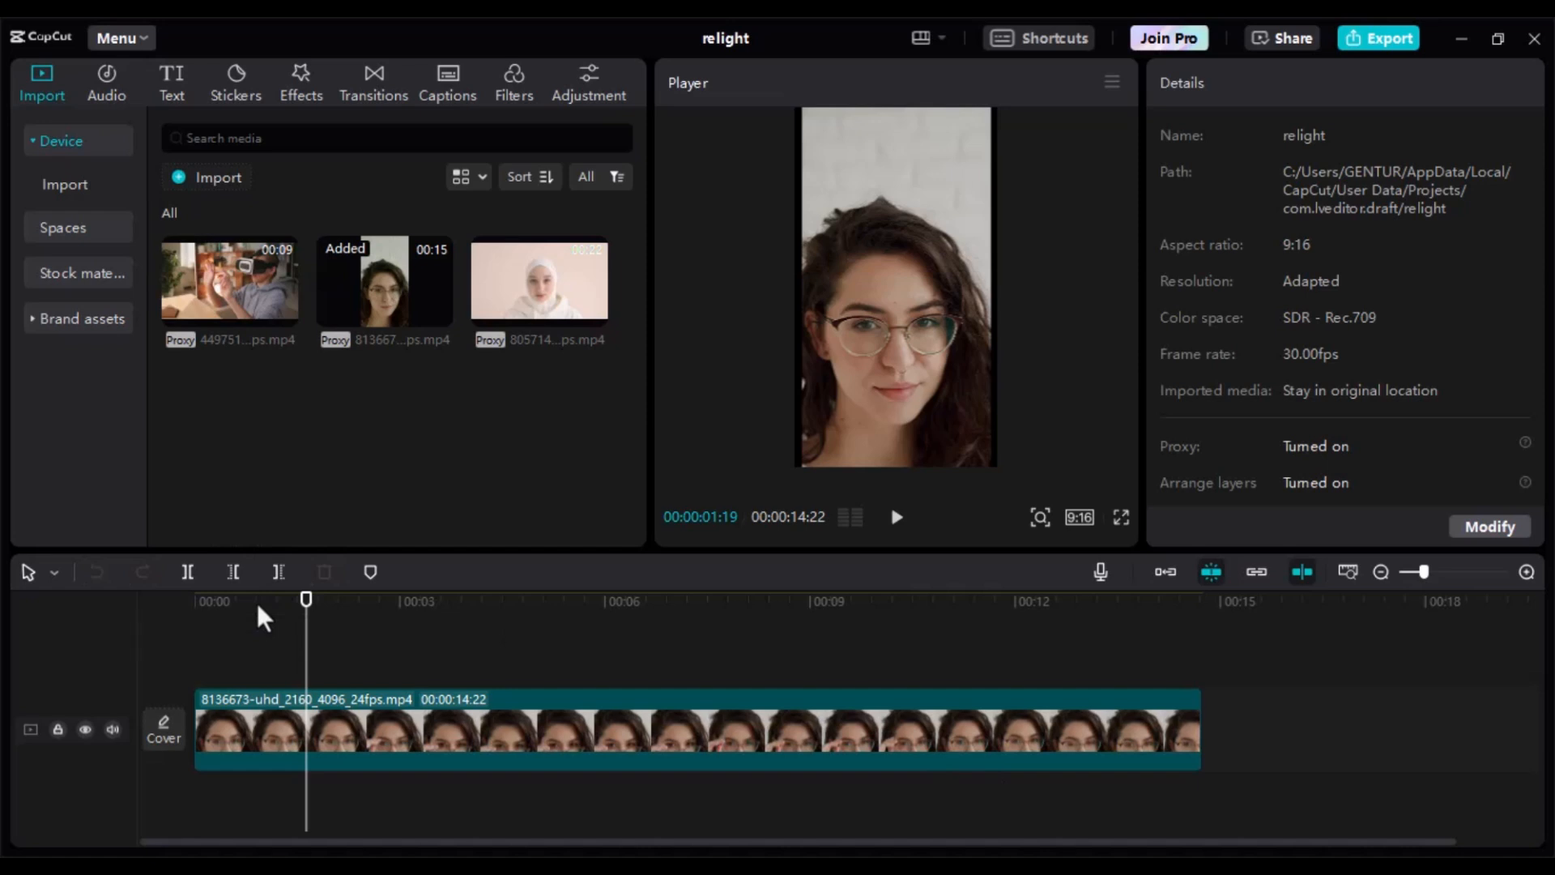
- Preview the 9:16 portrait clip in full screen, starting from near its beginning
{"action": "left_click_drag", "start_coordinate": [281, 618], "coordinate": [243, 617]}
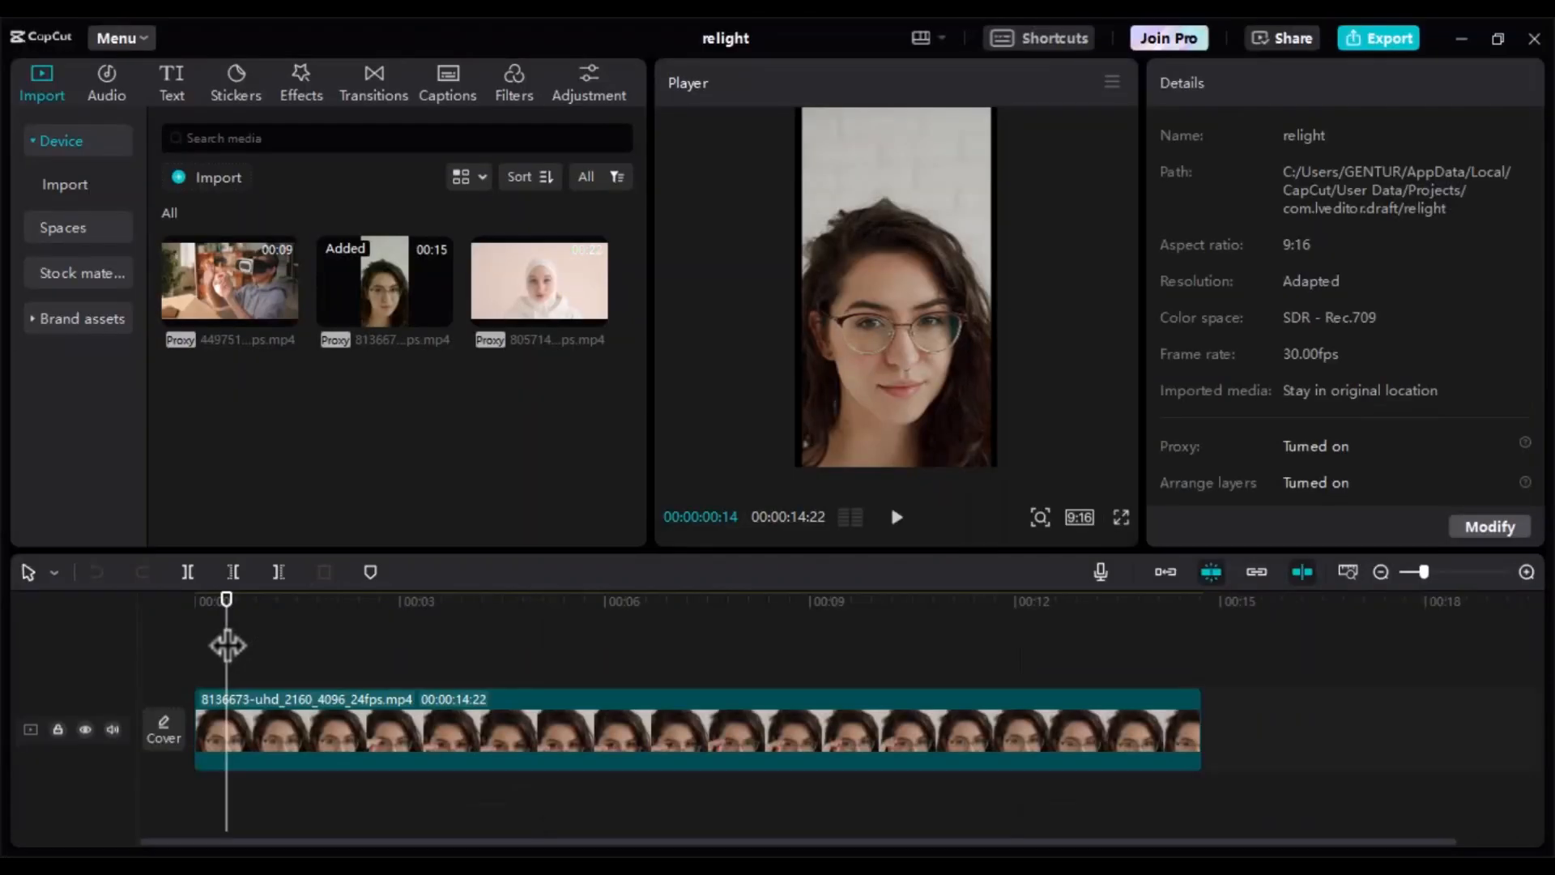
{"action": "key", "text": "ctrl+shift+f"}
{"action": "key", "text": "space"}
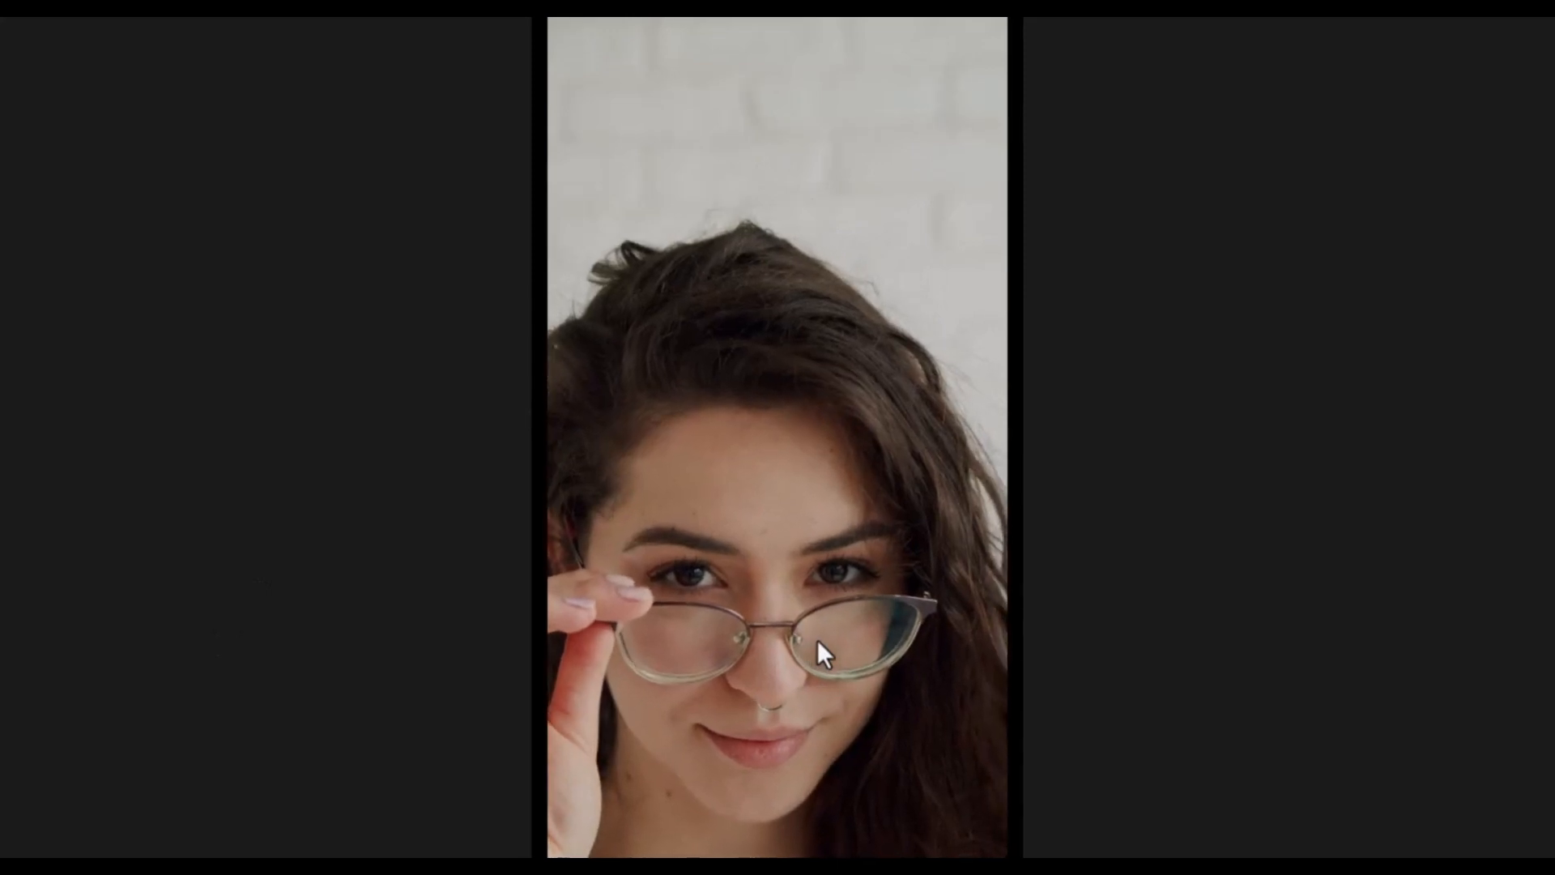
{"action": "key", "text": "Escape"}
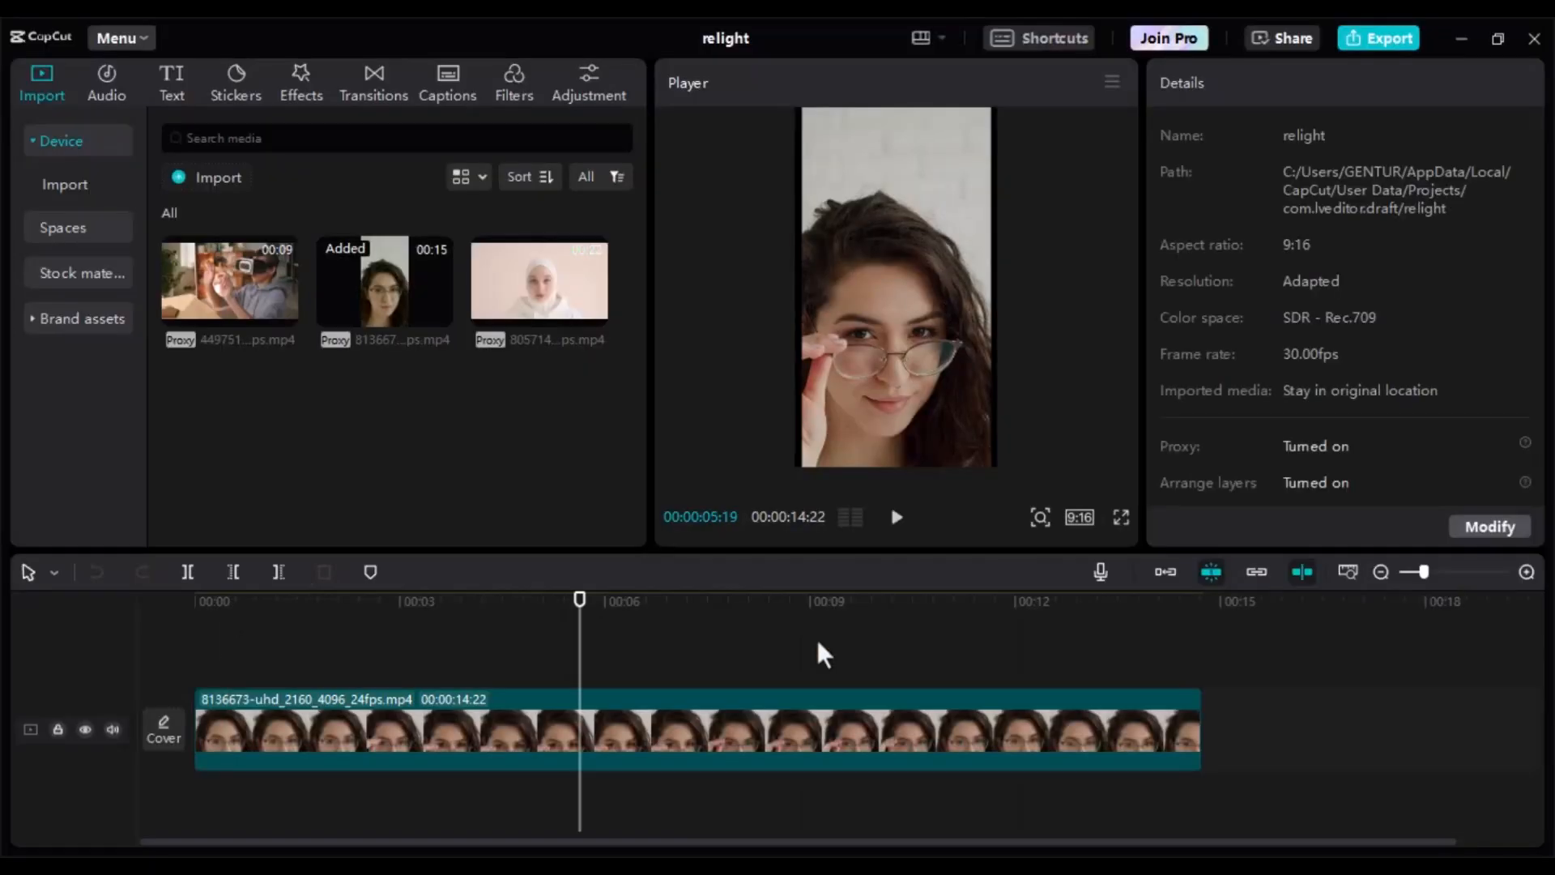
- Select the portrait clip on the timeline and enable Relight for it
{"action": "left_click", "coordinate": [867, 729]}
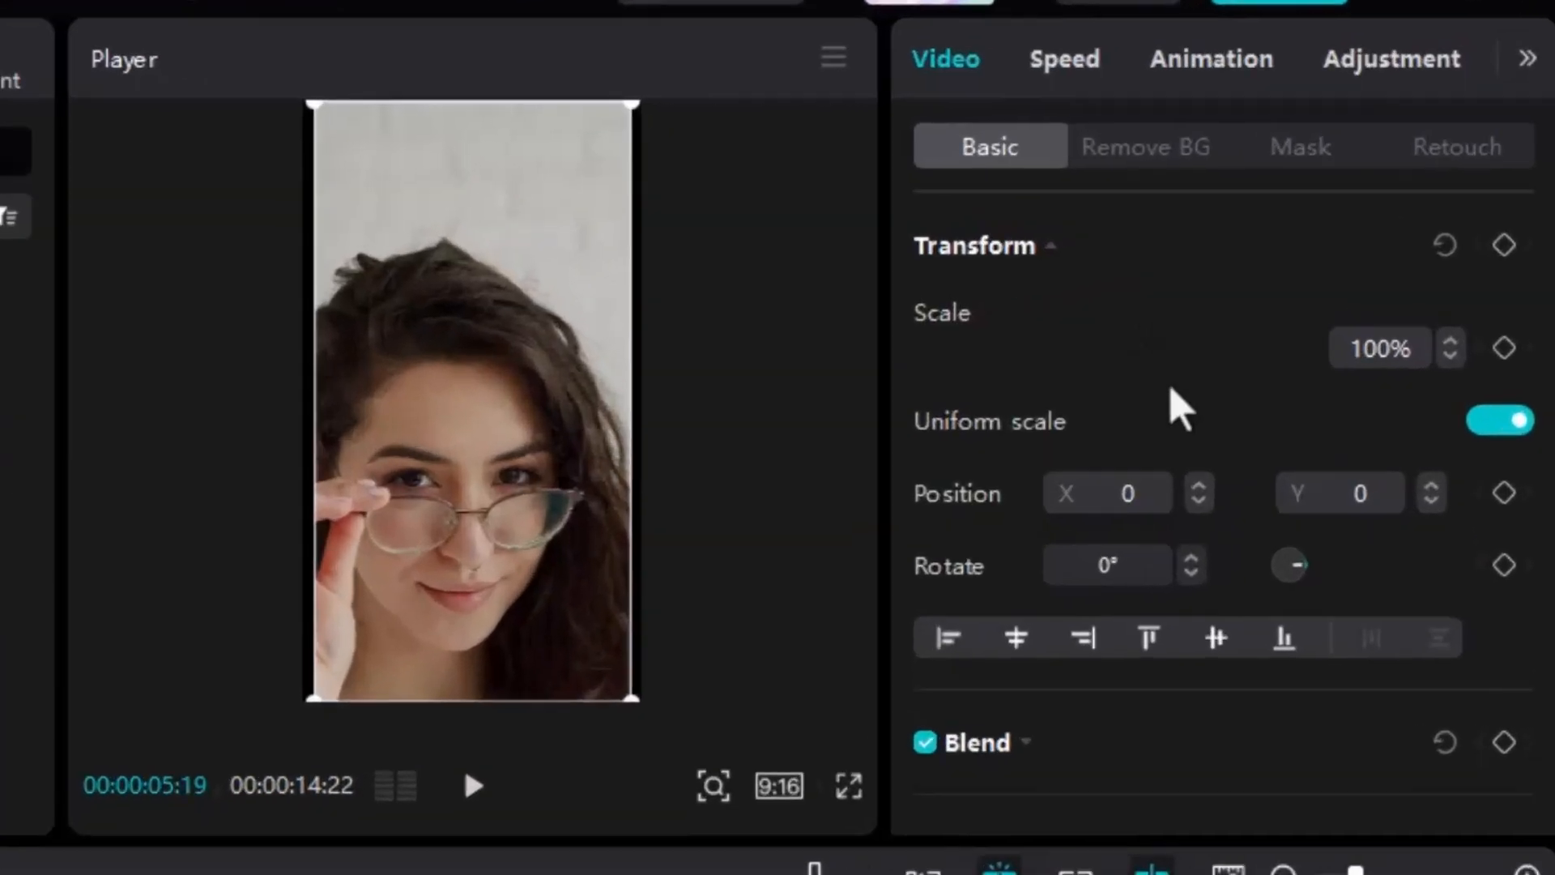
{"action": "scroll", "coordinate": [1317, 290], "scroll_direction": "down", "scroll_amount": 5}
{"action": "scroll", "coordinate": [1178, 409], "scroll_direction": "down", "scroll_amount": 5}
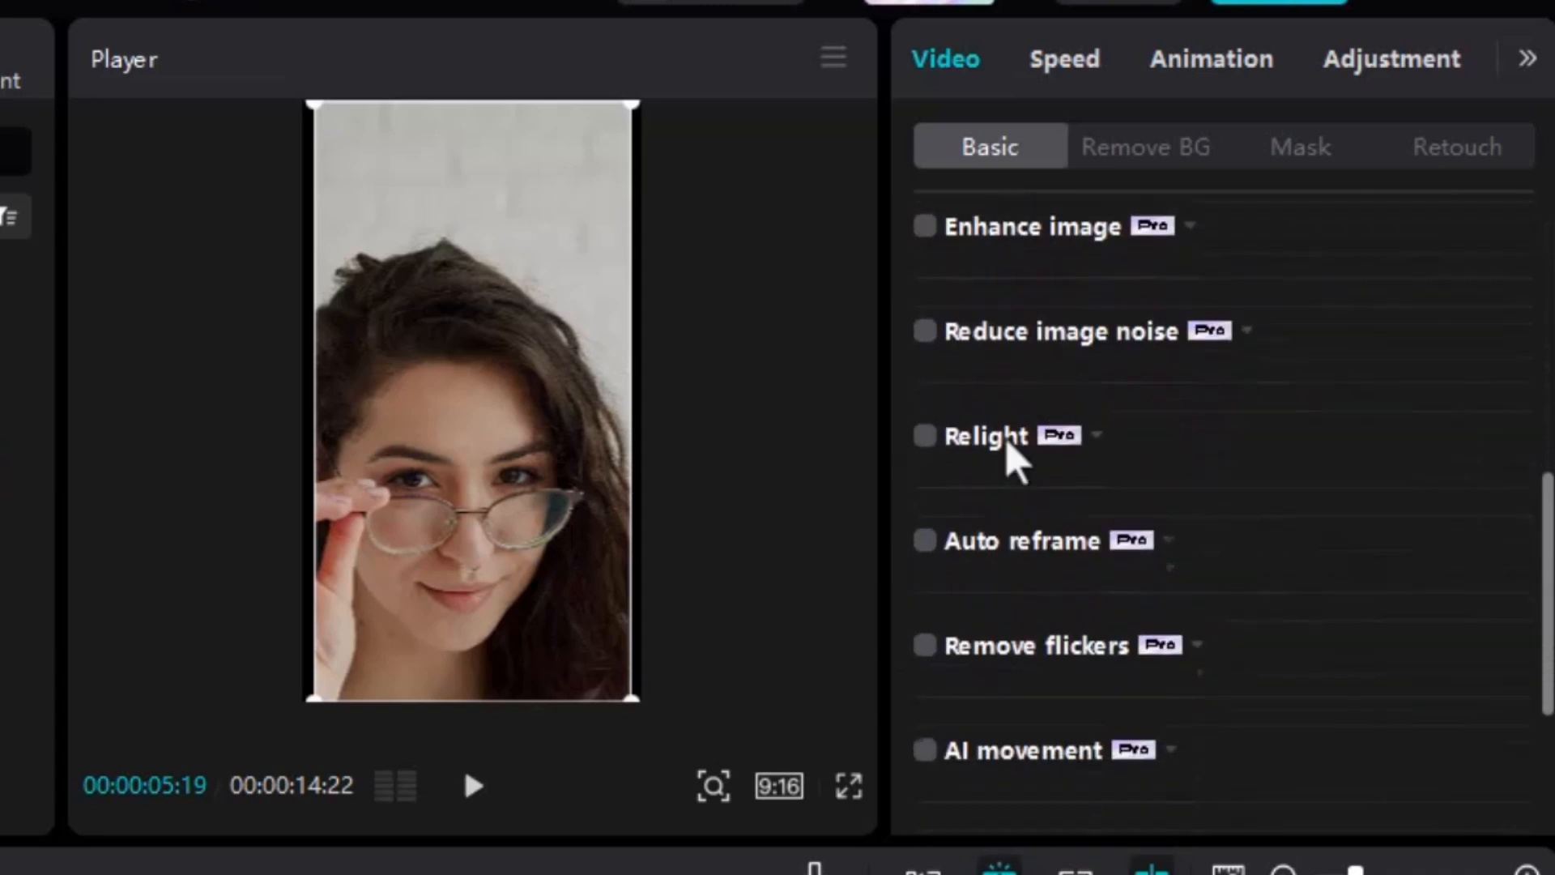
{"action": "left_click", "coordinate": [925, 375]}
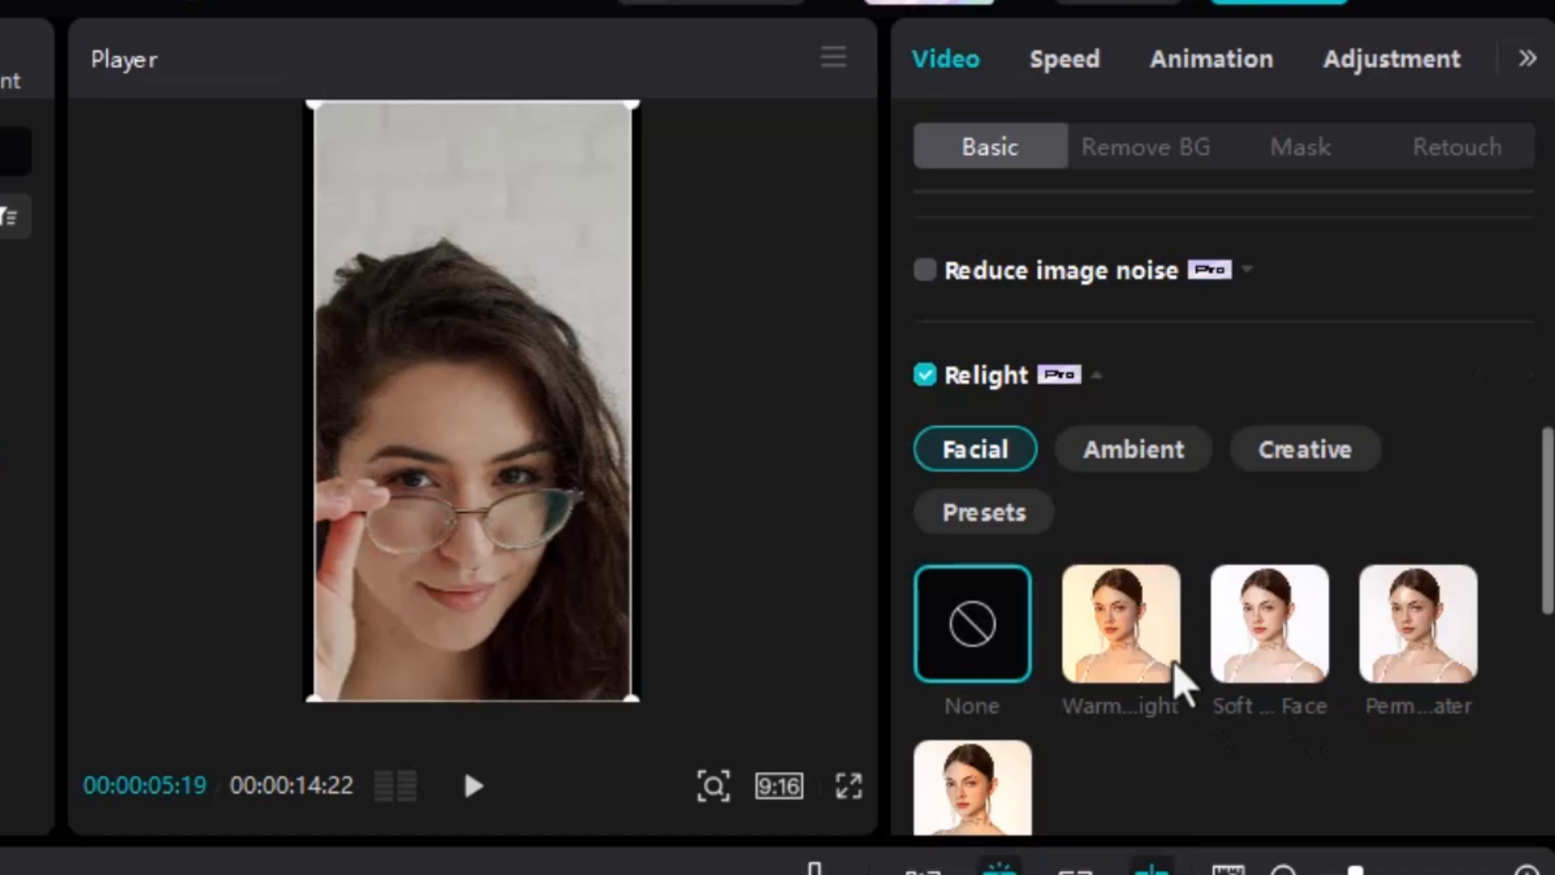
- Apply the warm light Facial preset and move Light 1 onto the hair at the upper left of the woman's face
{"action": "scroll", "coordinate": [1436, 670], "scroll_direction": "down", "scroll_amount": 5}
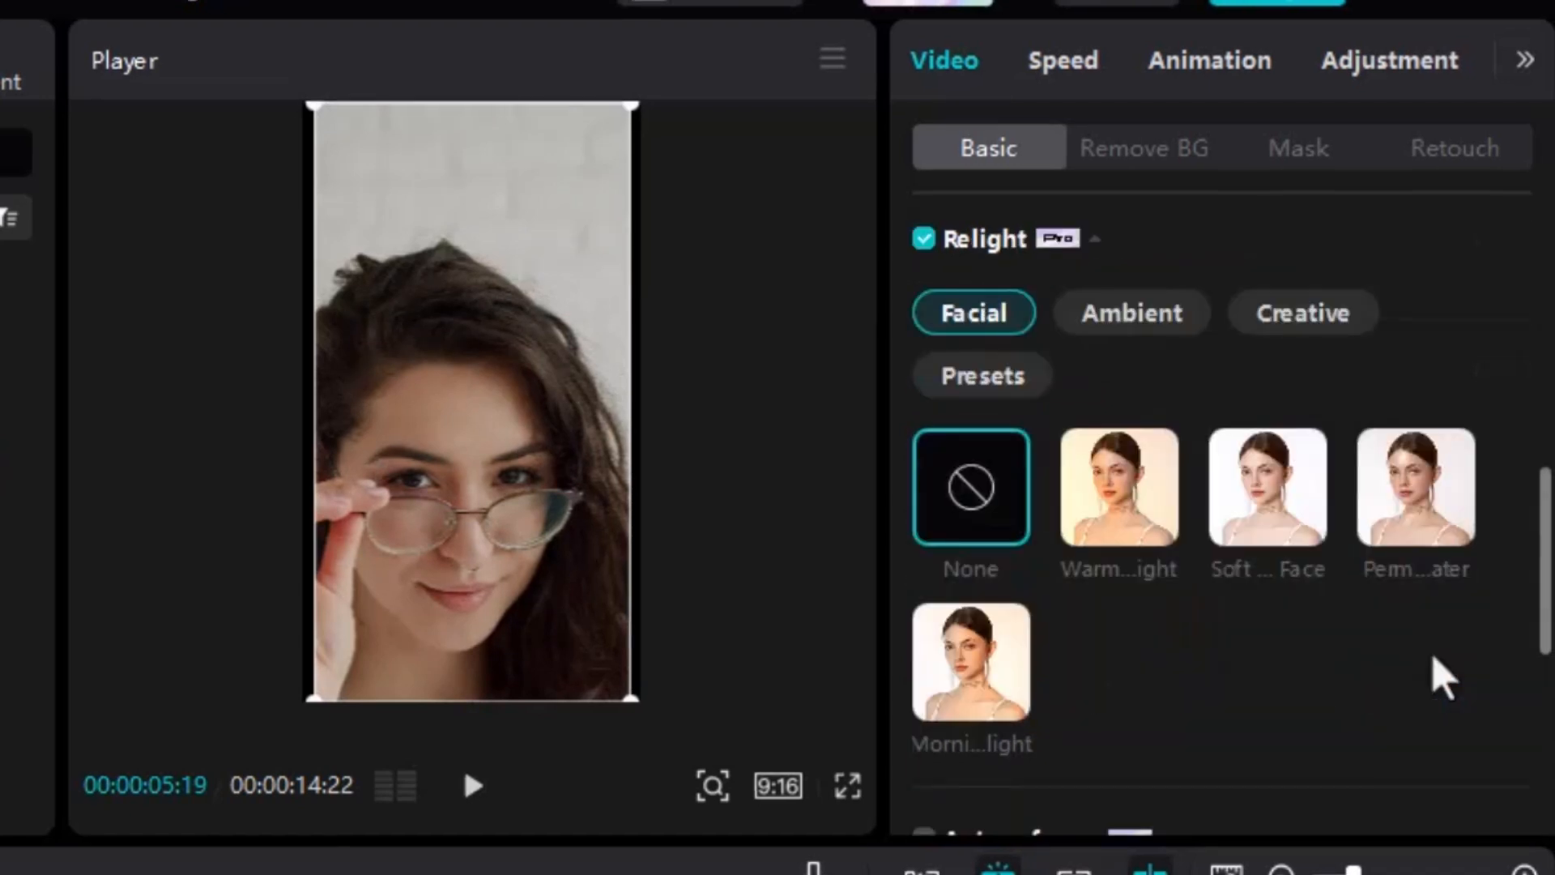
{"action": "scroll", "coordinate": [1425, 640], "scroll_direction": "down", "scroll_amount": 2}
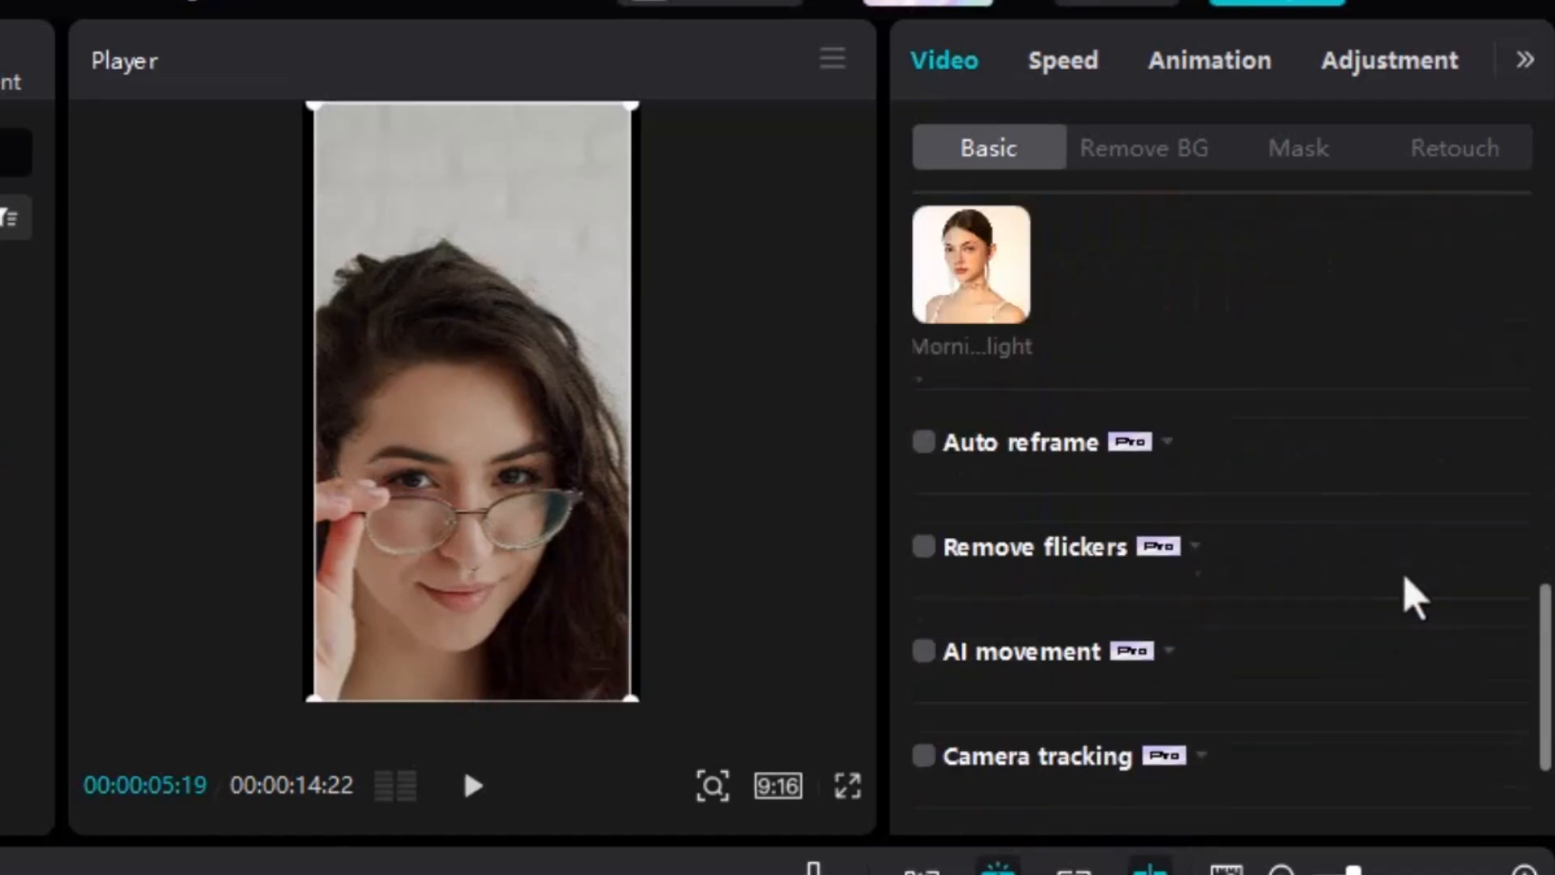
{"action": "scroll", "coordinate": [1336, 462], "scroll_direction": "up", "scroll_amount": 3}
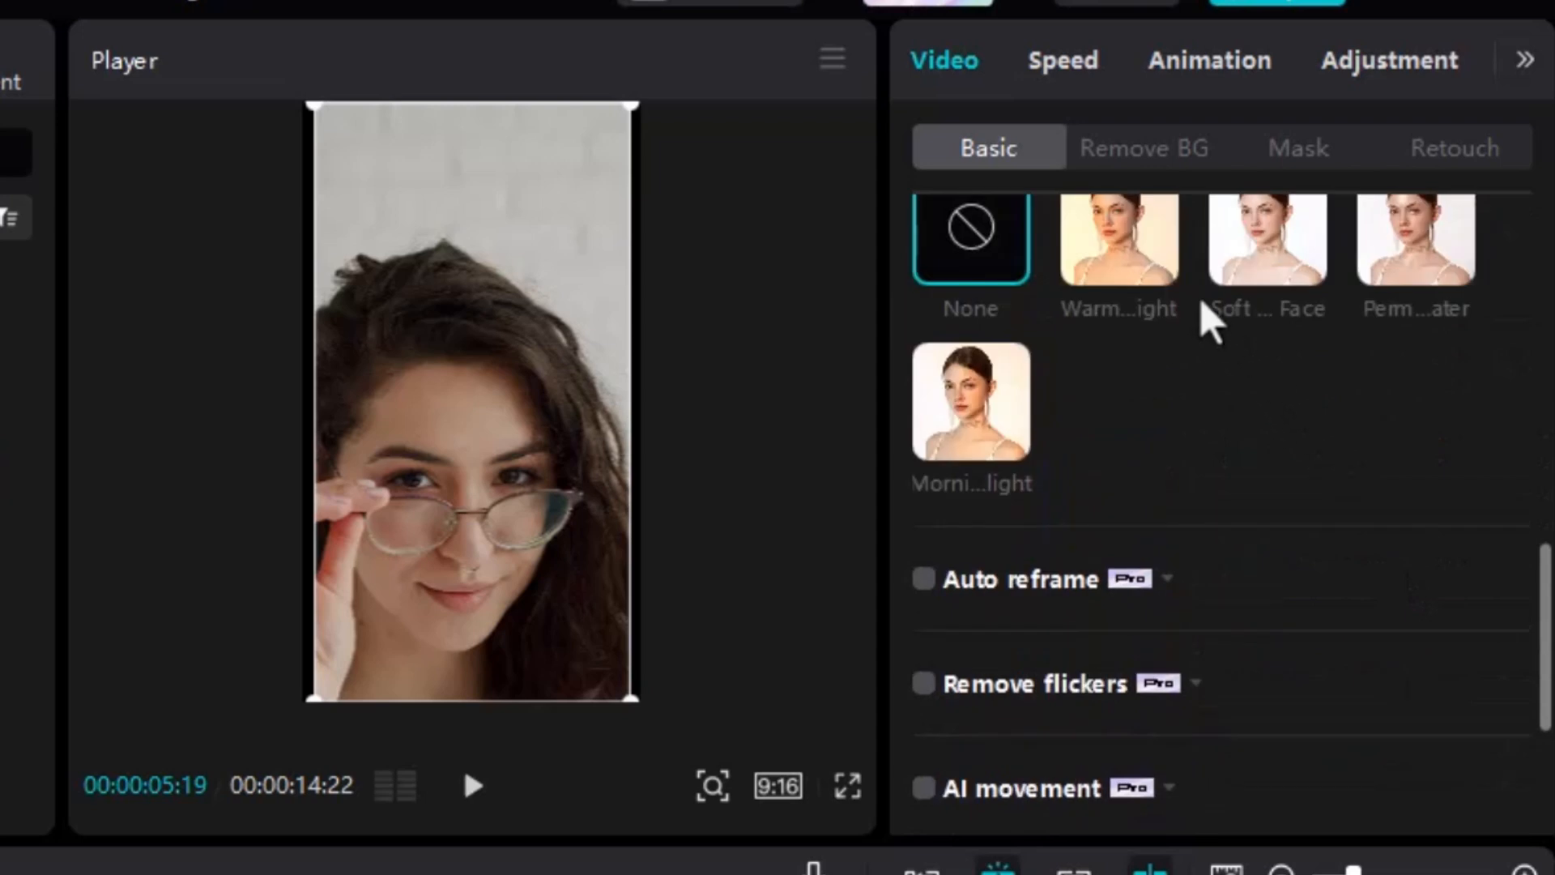
{"action": "left_click", "coordinate": [1149, 280]}
{"action": "left_click_drag", "start_coordinate": [431, 521], "coordinate": [345, 312]}
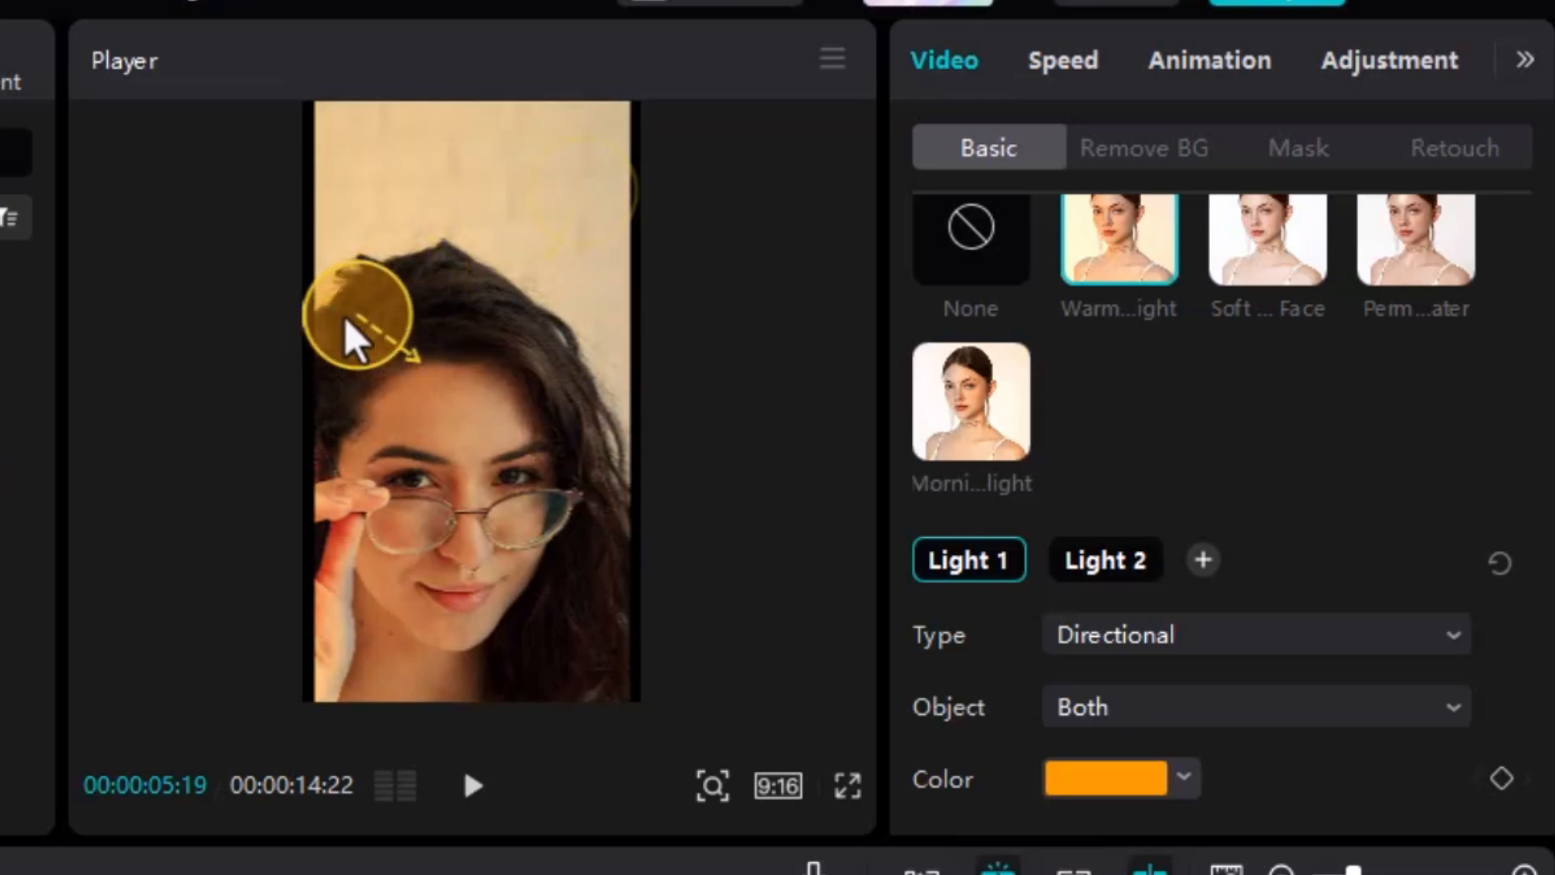
- Try the Point type for Light 1, and set the type back to Directional
{"action": "left_click", "coordinate": [1233, 658]}
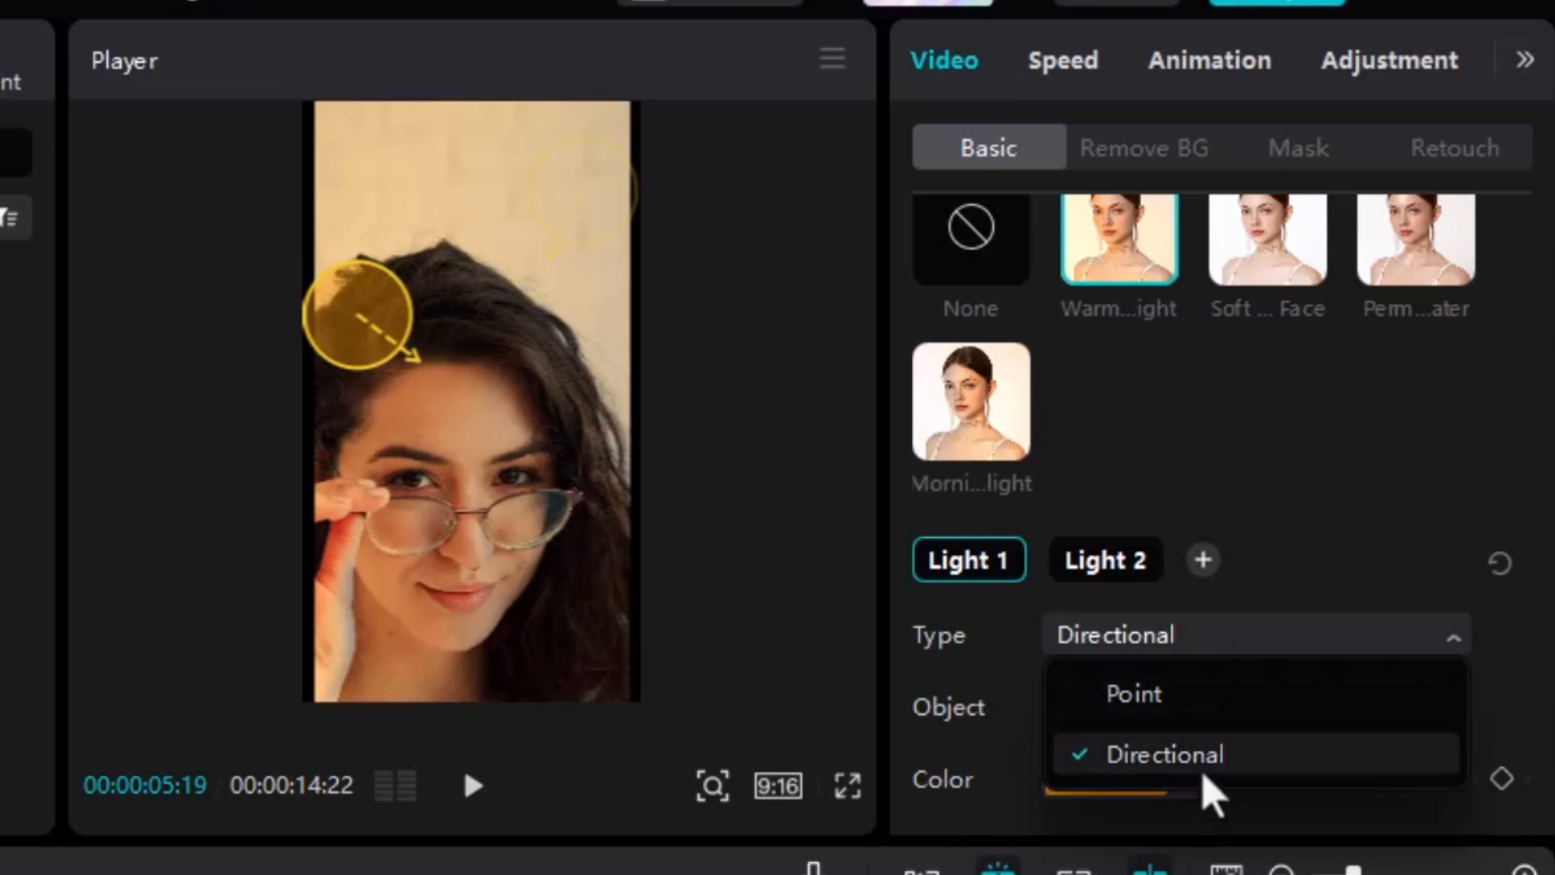
{"action": "left_click", "coordinate": [1202, 702]}
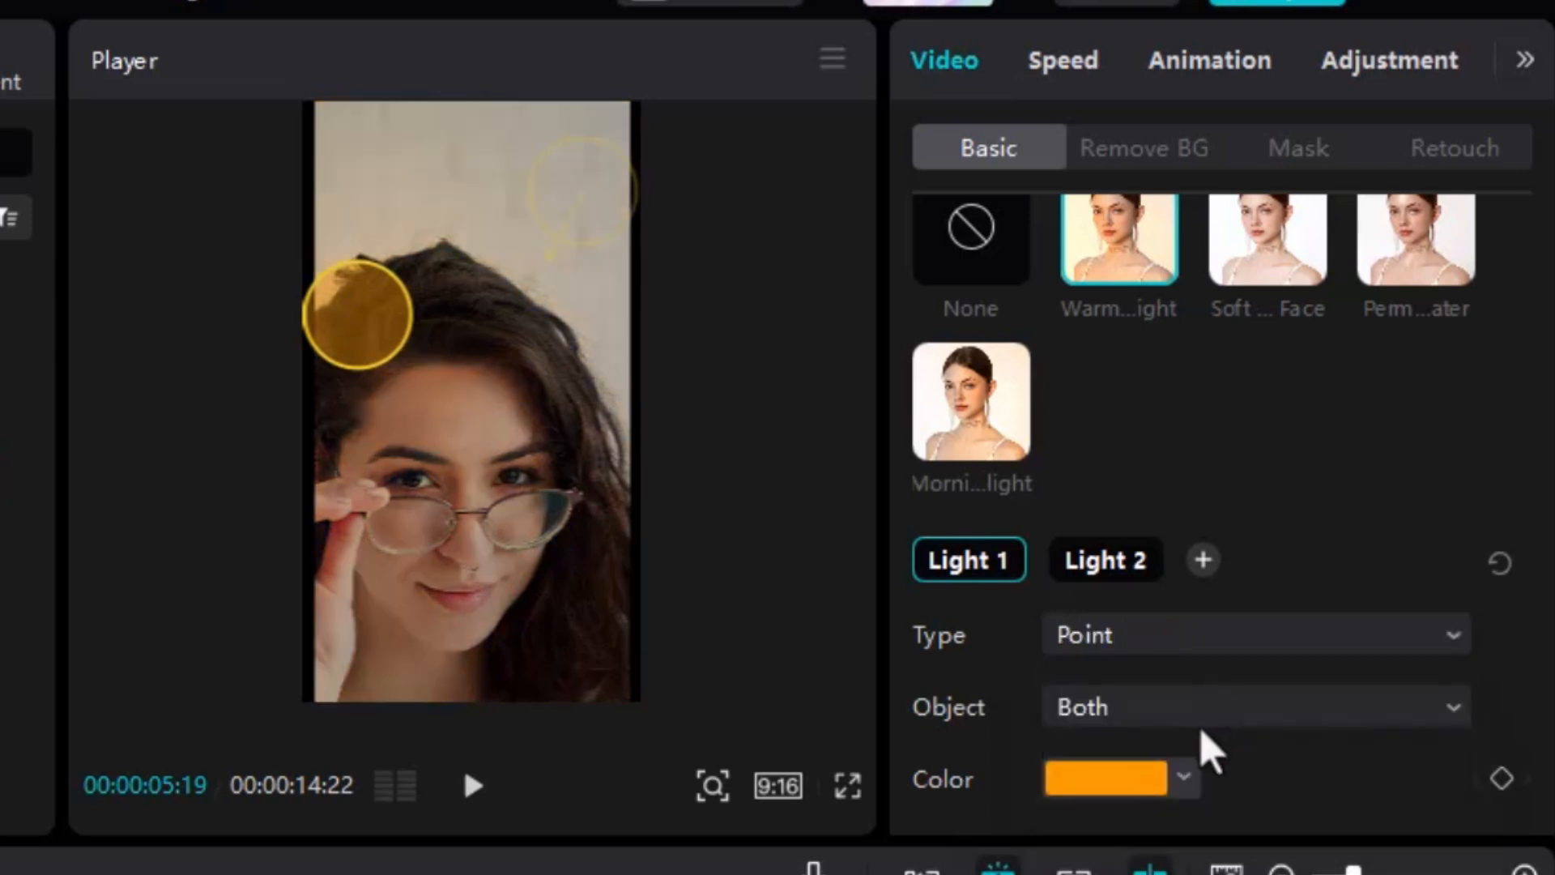
{"action": "left_click", "coordinate": [1181, 645]}
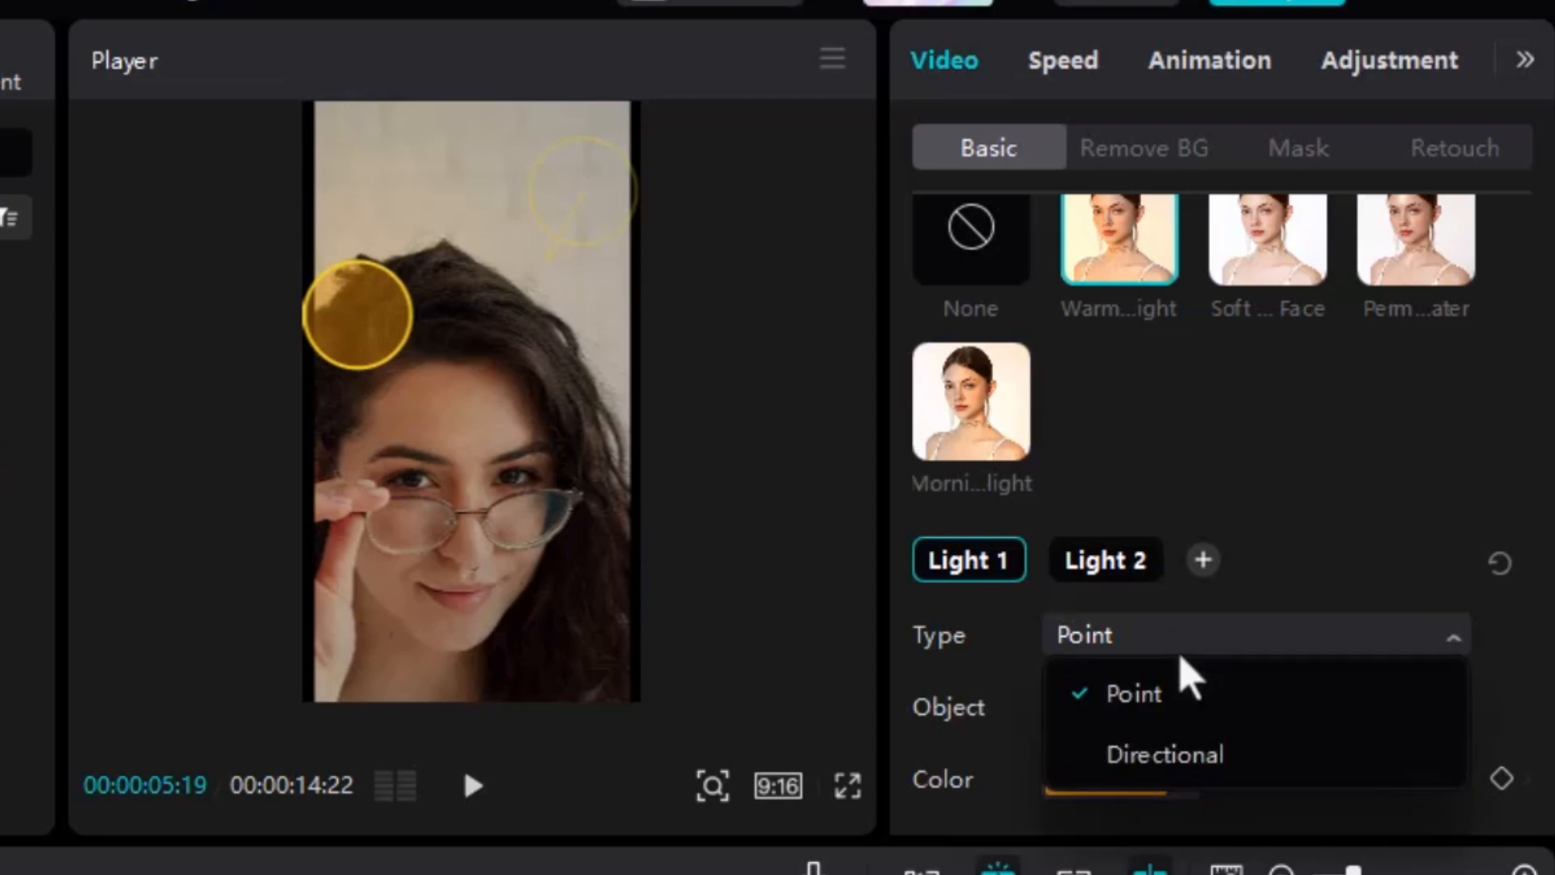
{"action": "left_click", "coordinate": [1138, 761]}
- Move Light 1 to the lower-left edge of the frame and set its intensity to 36
{"action": "left_click_drag", "start_coordinate": [347, 320], "coordinate": [273, 618]}
{"action": "scroll", "coordinate": [1048, 683], "scroll_direction": "down", "scroll_amount": 3}
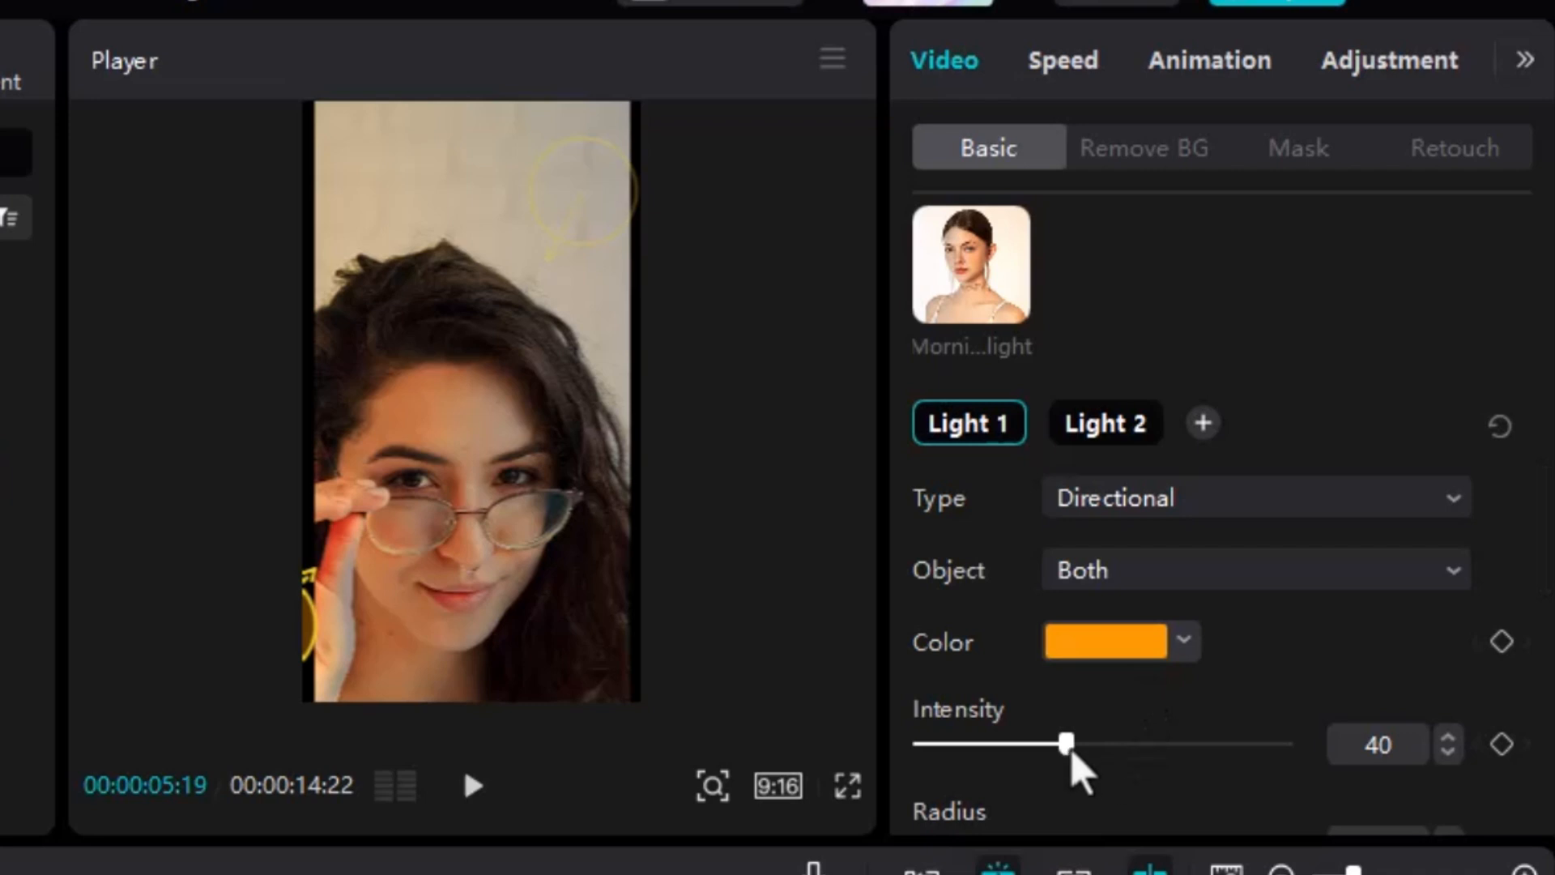
{"action": "mouse_move", "coordinate": [1066, 744]}
{"action": "left_mouse_down"}
{"action": "mouse_move", "coordinate": [1027, 747]}
{"action": "mouse_move", "coordinate": [1062, 767]}
{"action": "left_mouse_up"}
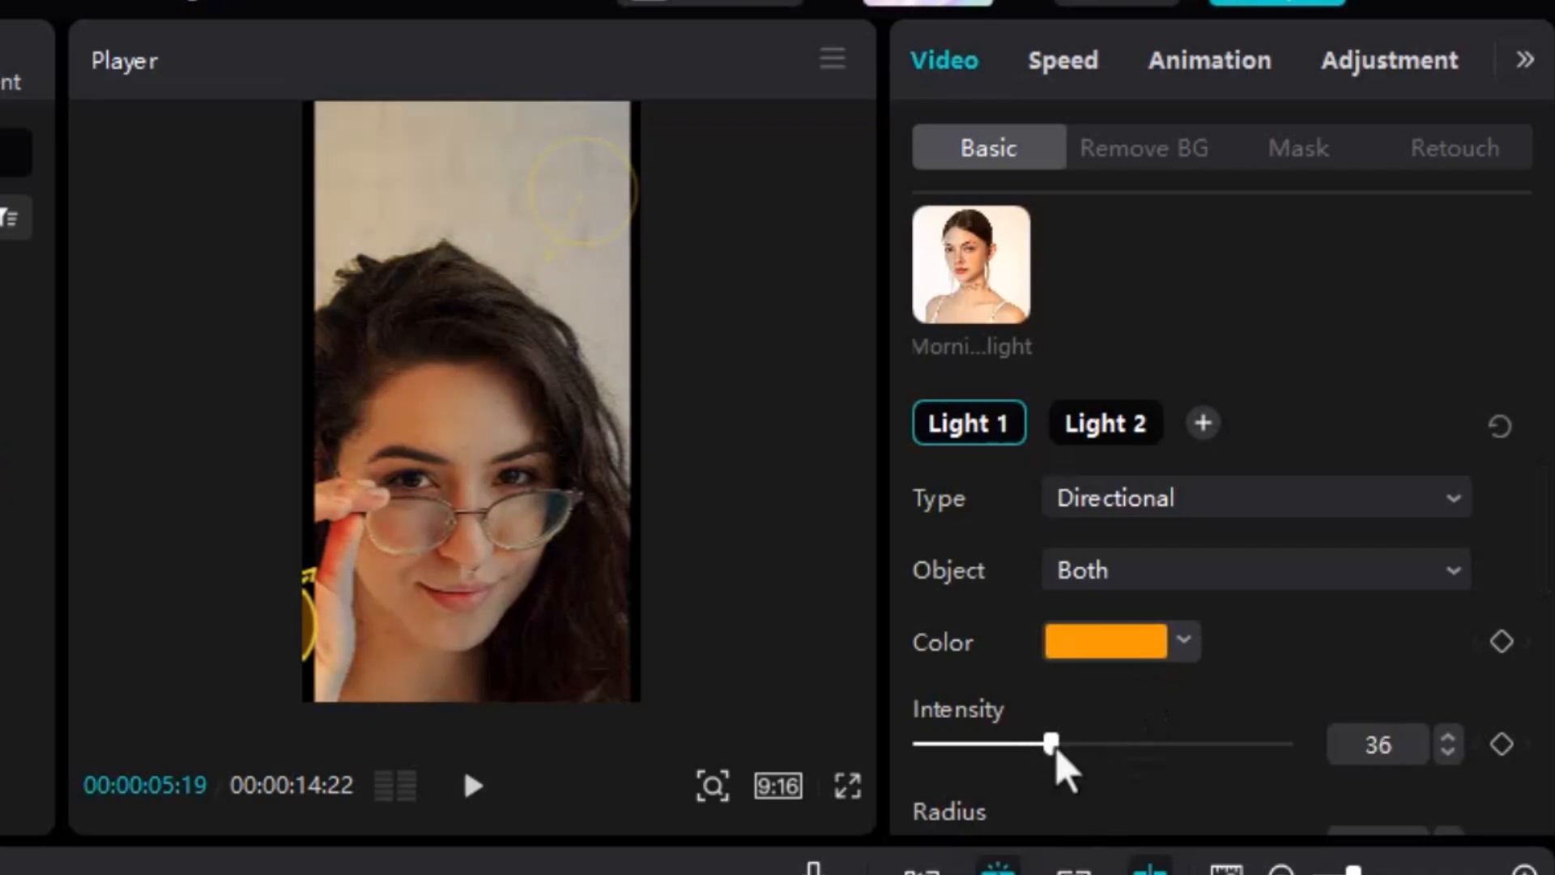
- Adjust the distance of Light 1
{"action": "scroll", "coordinate": [1252, 626], "scroll_direction": "down", "scroll_amount": 3}
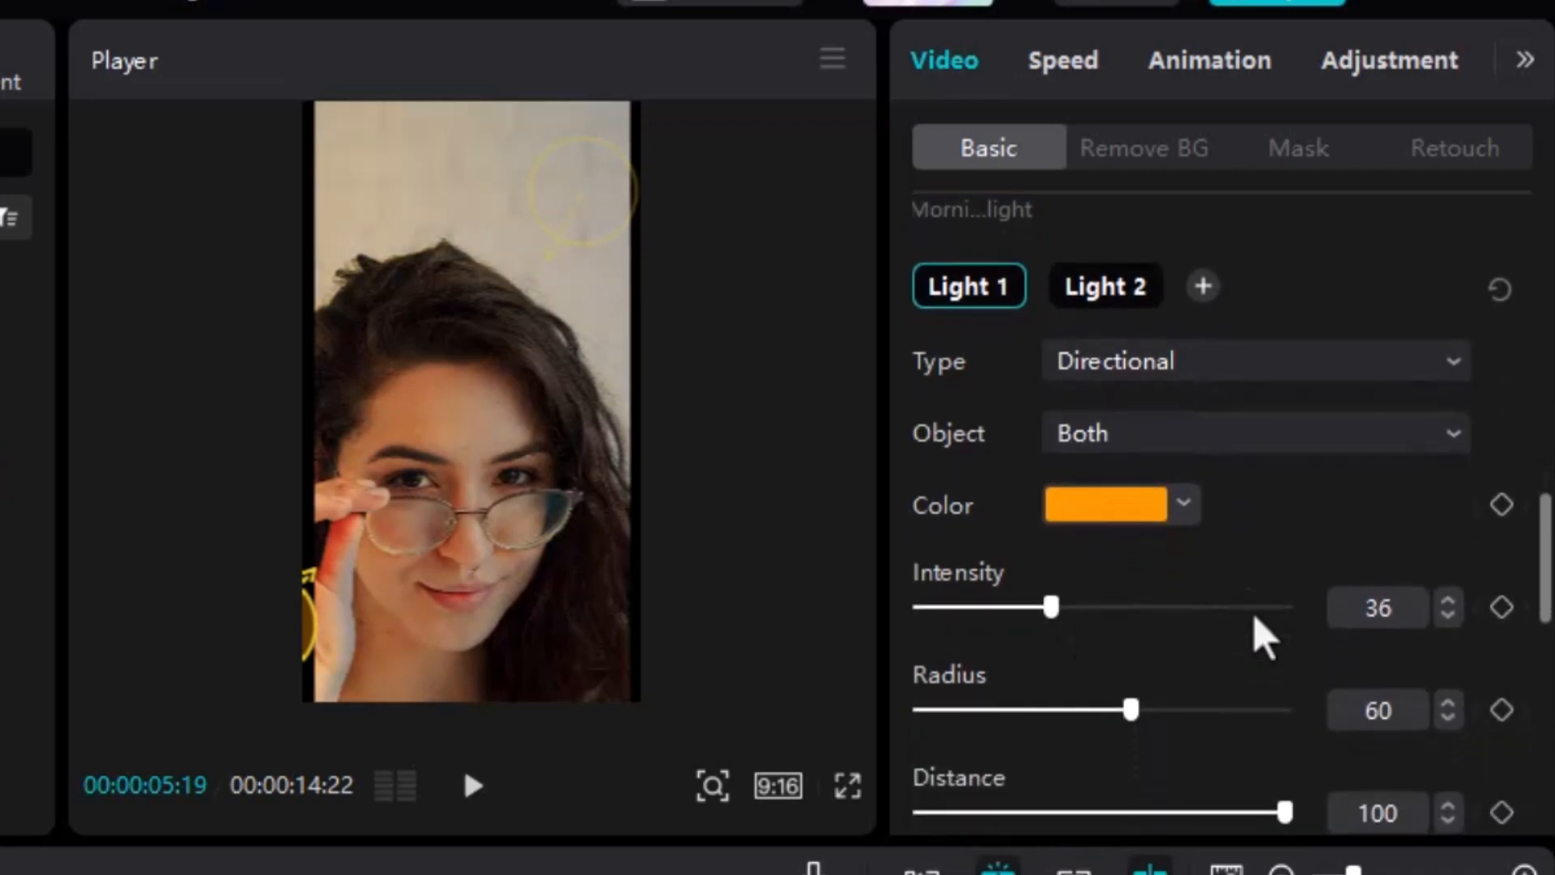
{"action": "scroll", "coordinate": [1262, 636], "scroll_direction": "down", "scroll_amount": 7}
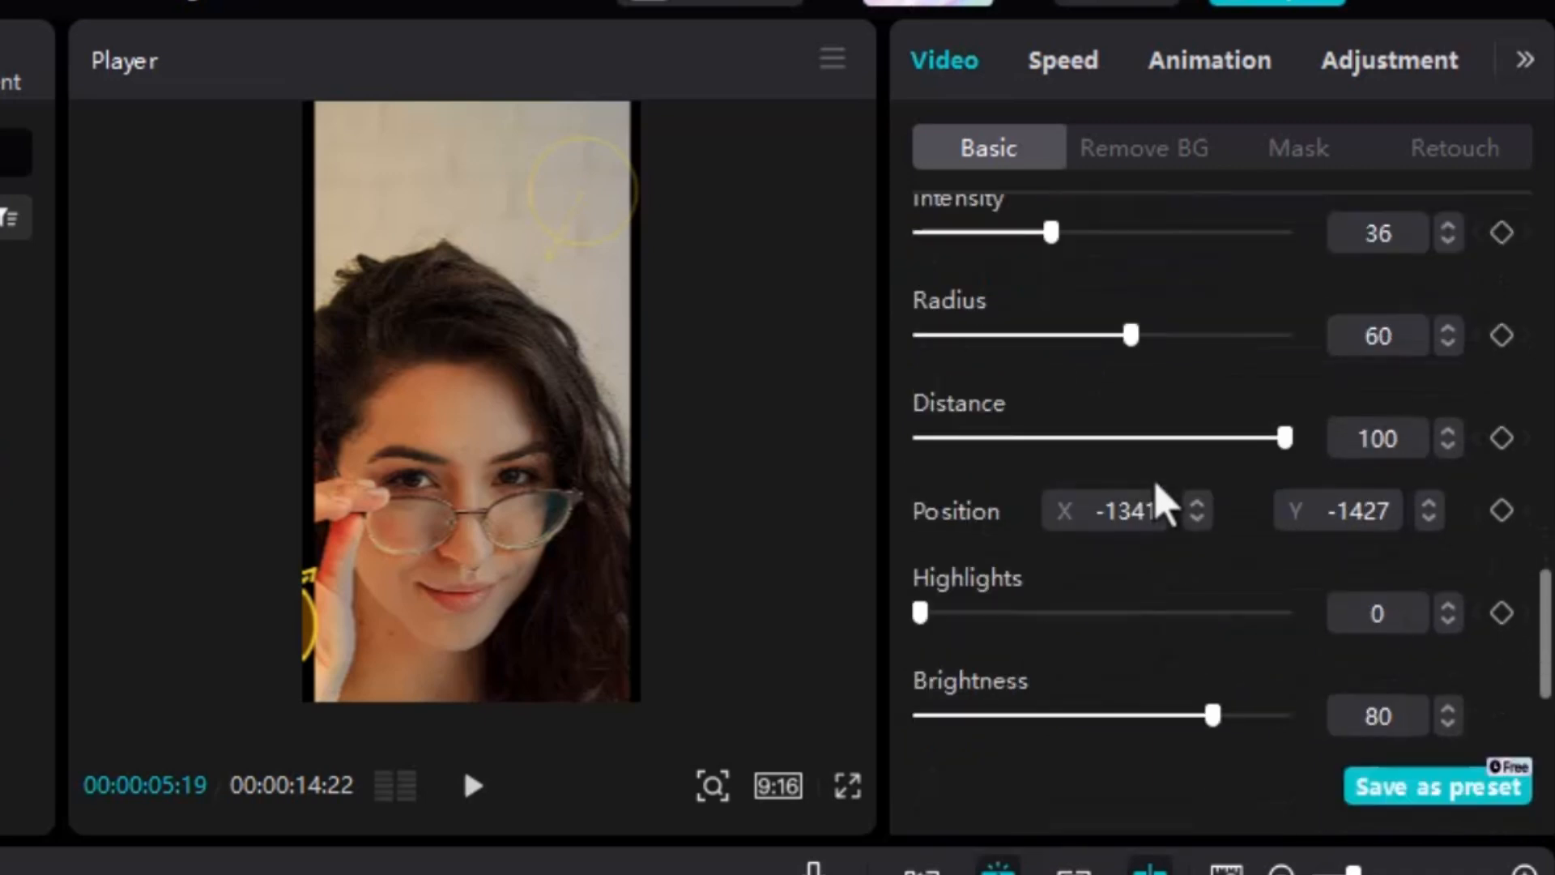
{"action": "left_click_drag", "start_coordinate": [1146, 438], "coordinate": [1198, 438]}
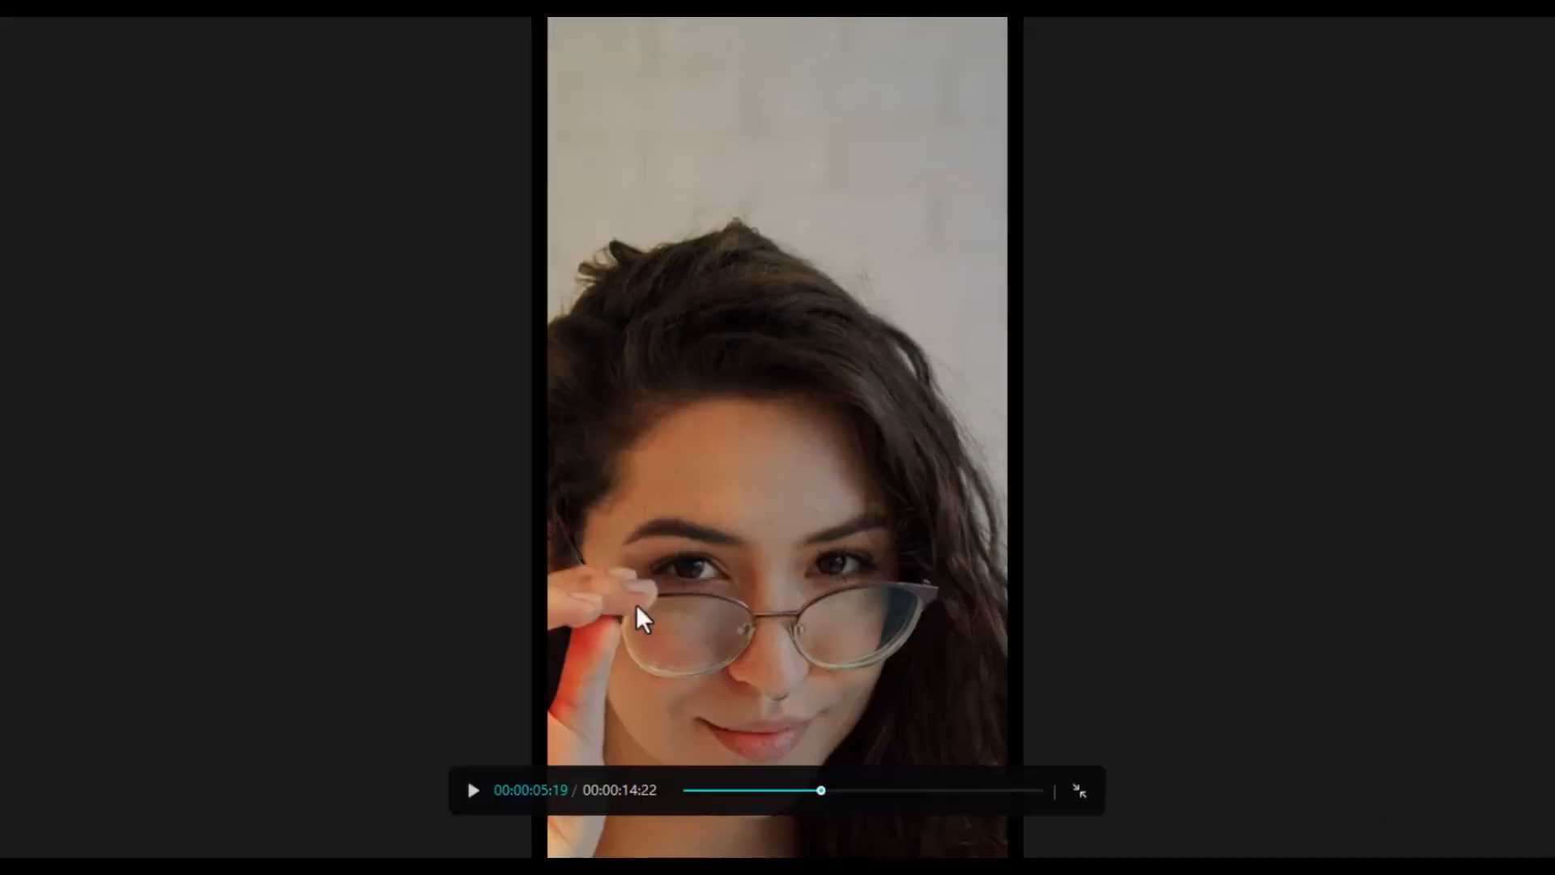
- Play the relit portrait clip in full screen to check the facial lighting
{"action": "key", "text": "space"}
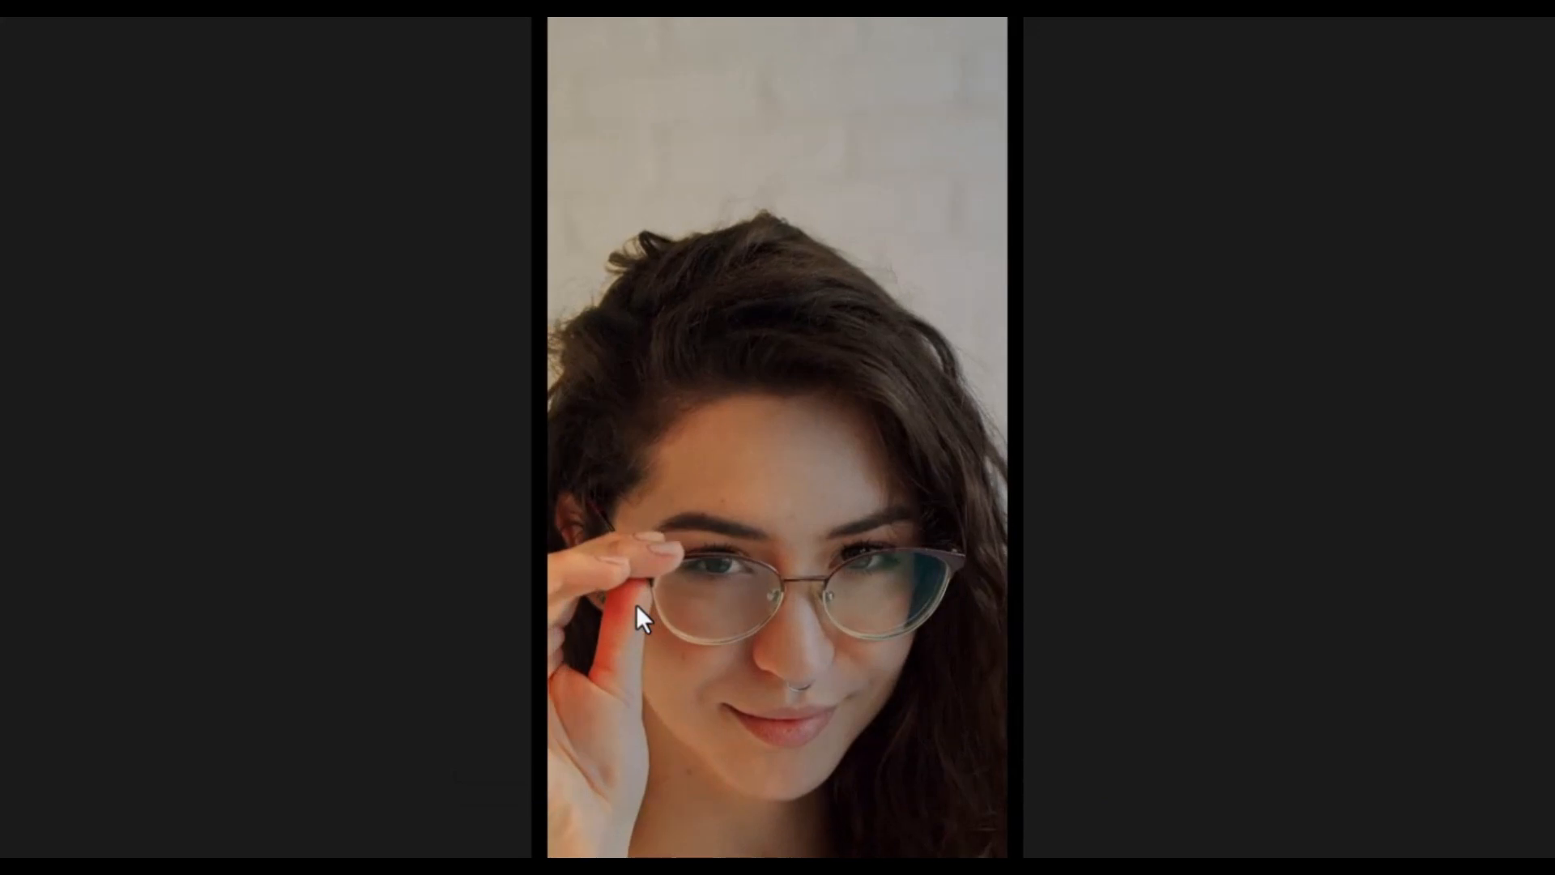
{"action": "key", "text": "Escape"}
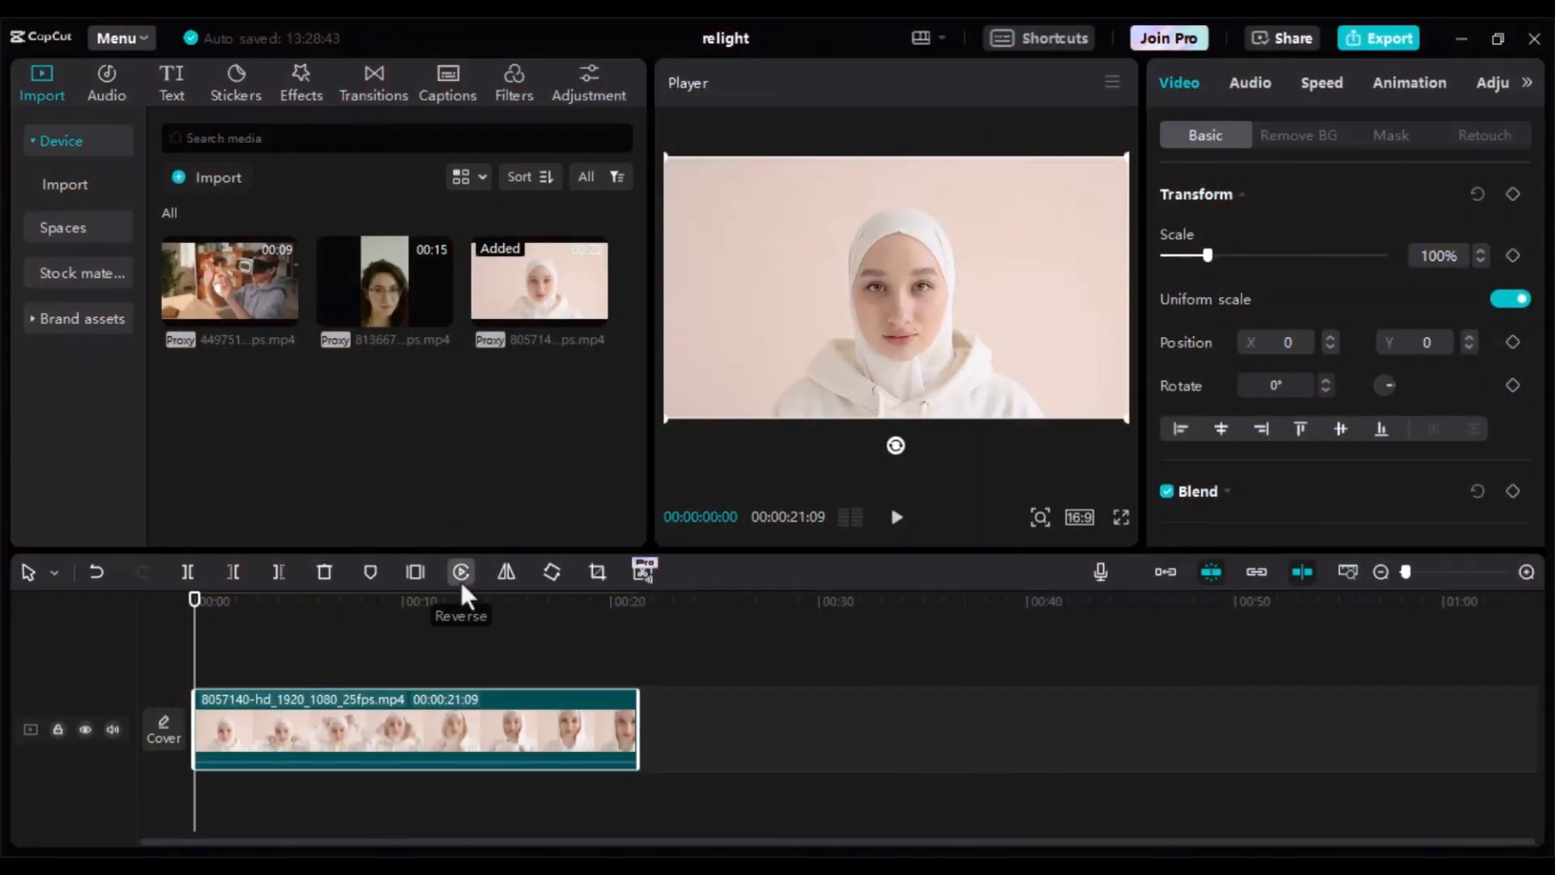
- Preview the 16:9 clip of the woman in the white hoodie in full screen, starting at about 6 seconds
{"action": "left_click", "coordinate": [282, 605]}
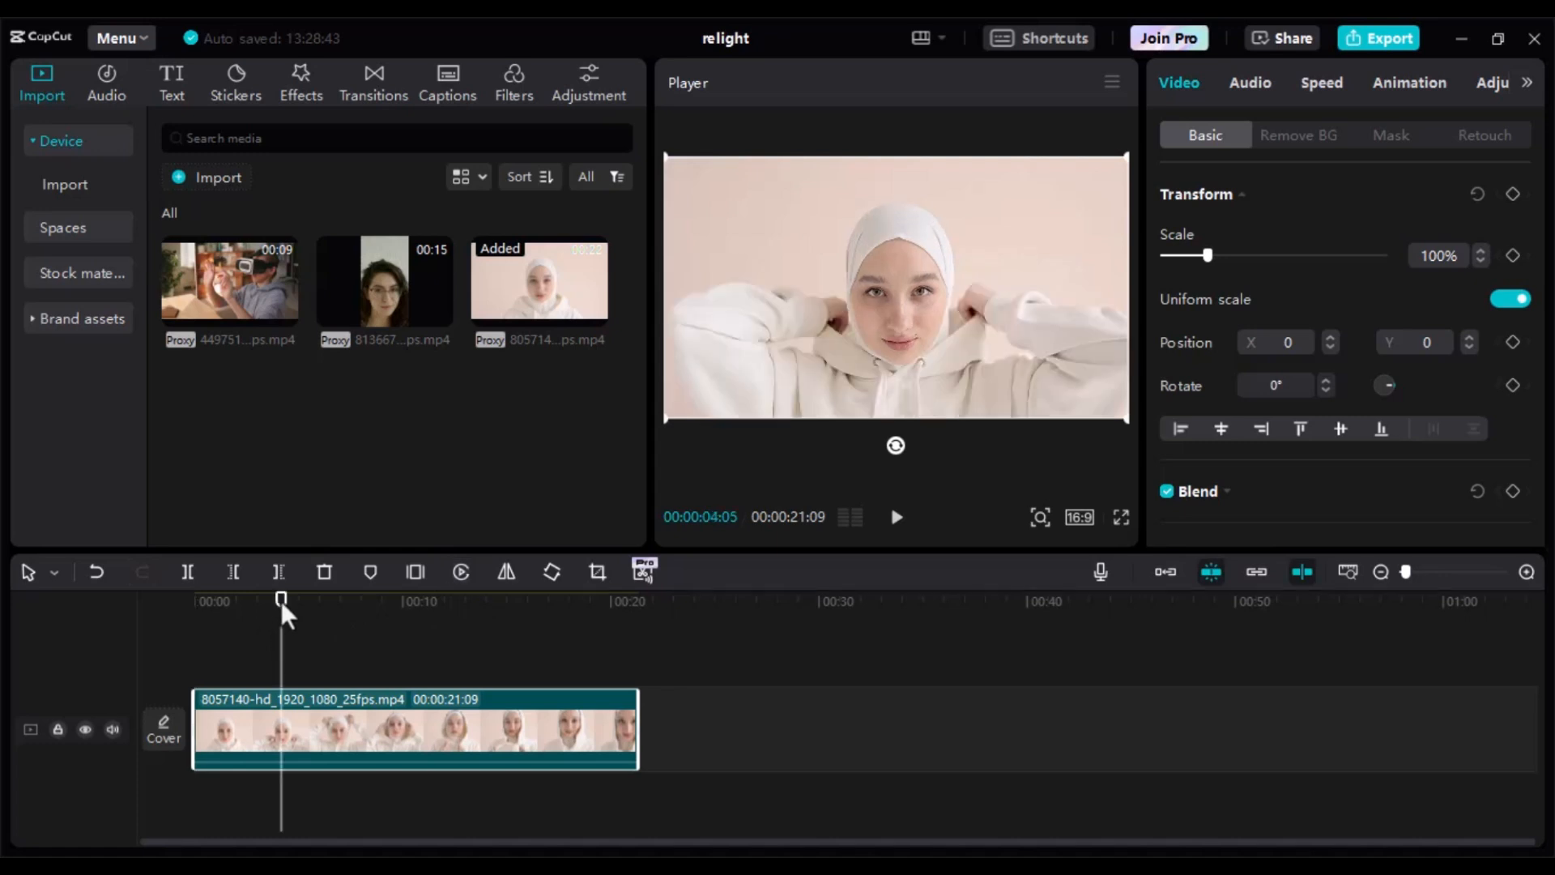
{"action": "left_click", "coordinate": [325, 603]}
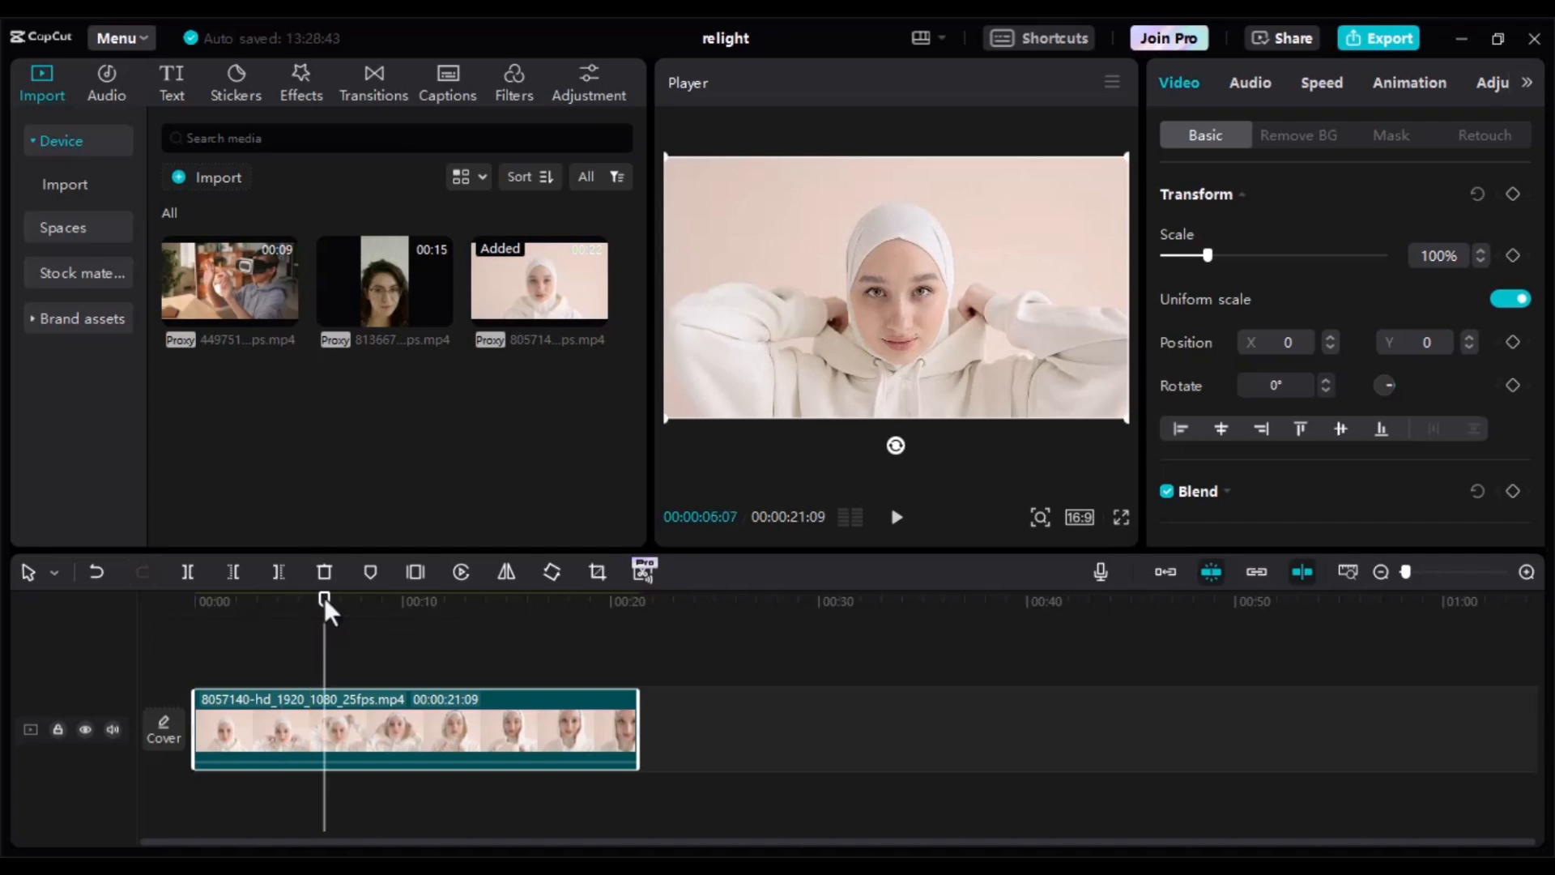
{"action": "key", "text": "ctrl+shift+f"}
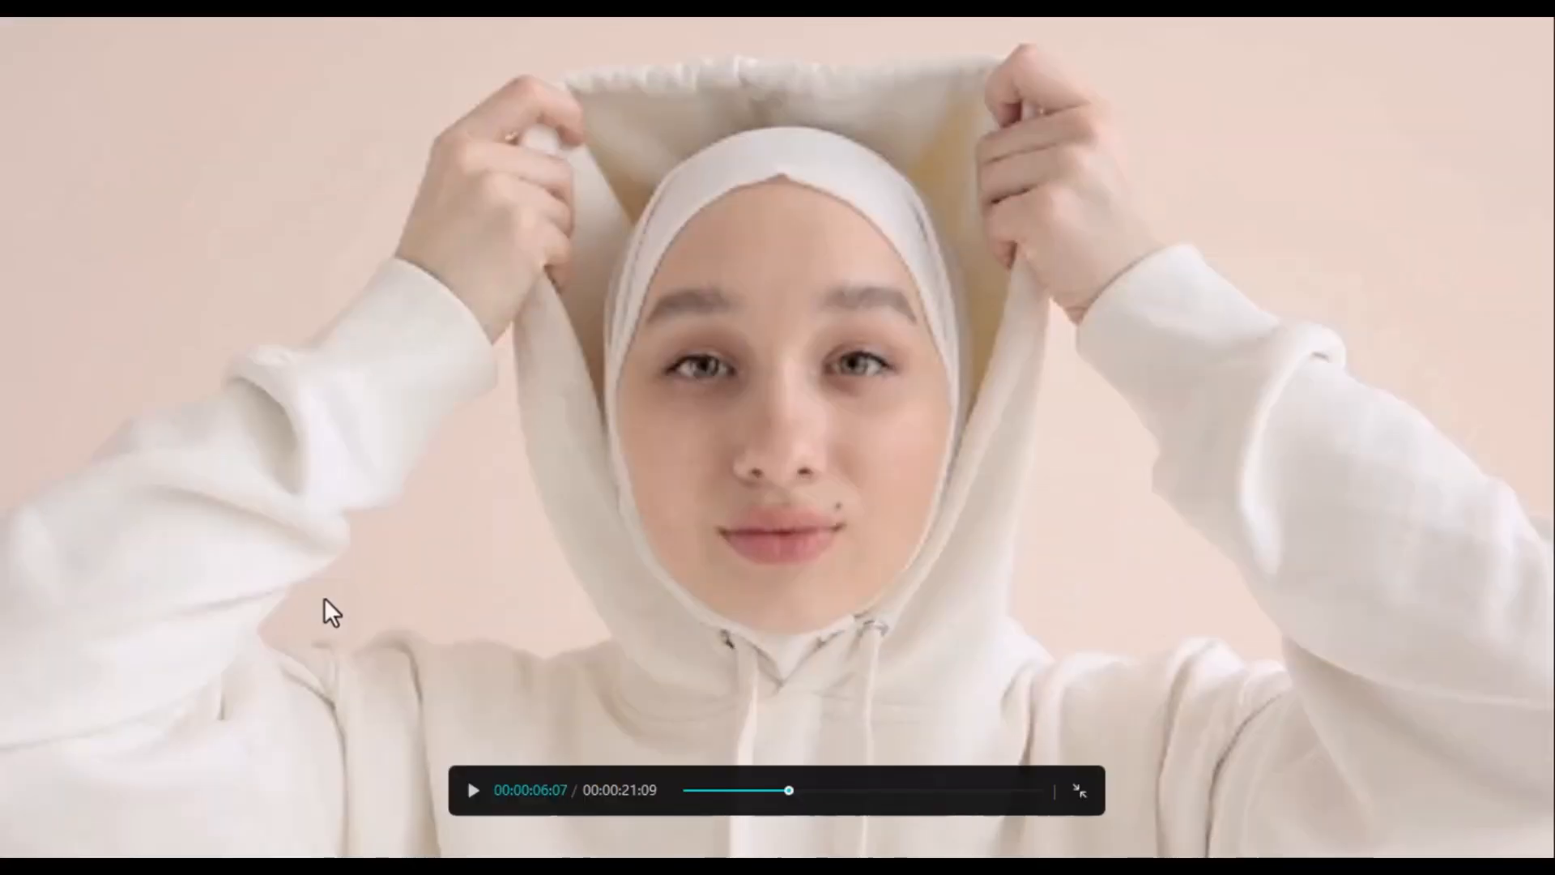
{"action": "key", "text": "space"}
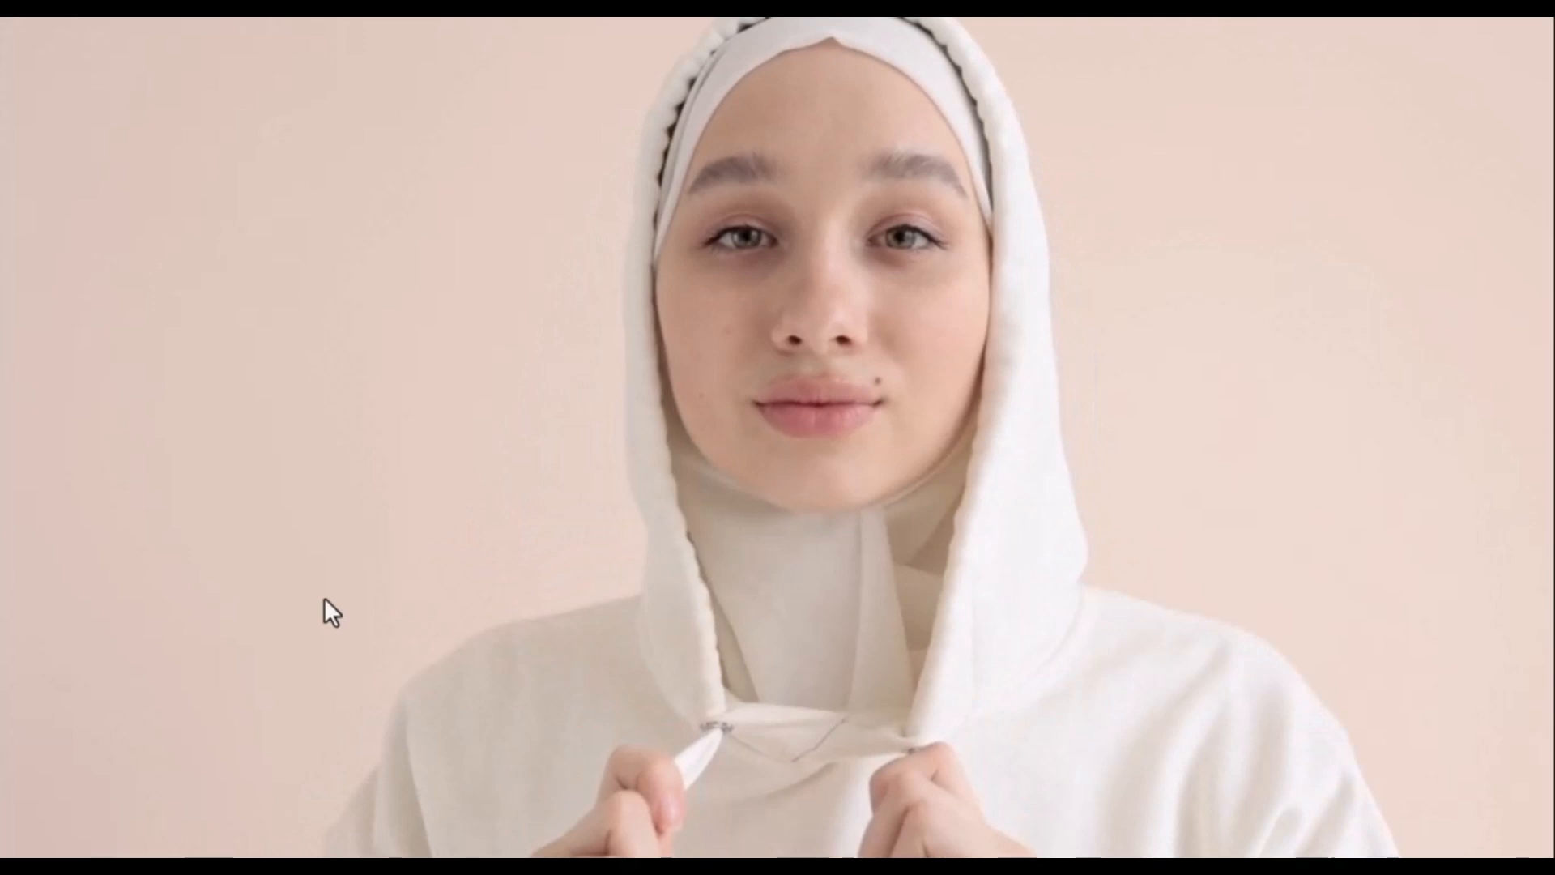
{"action": "key", "text": "Escape"}
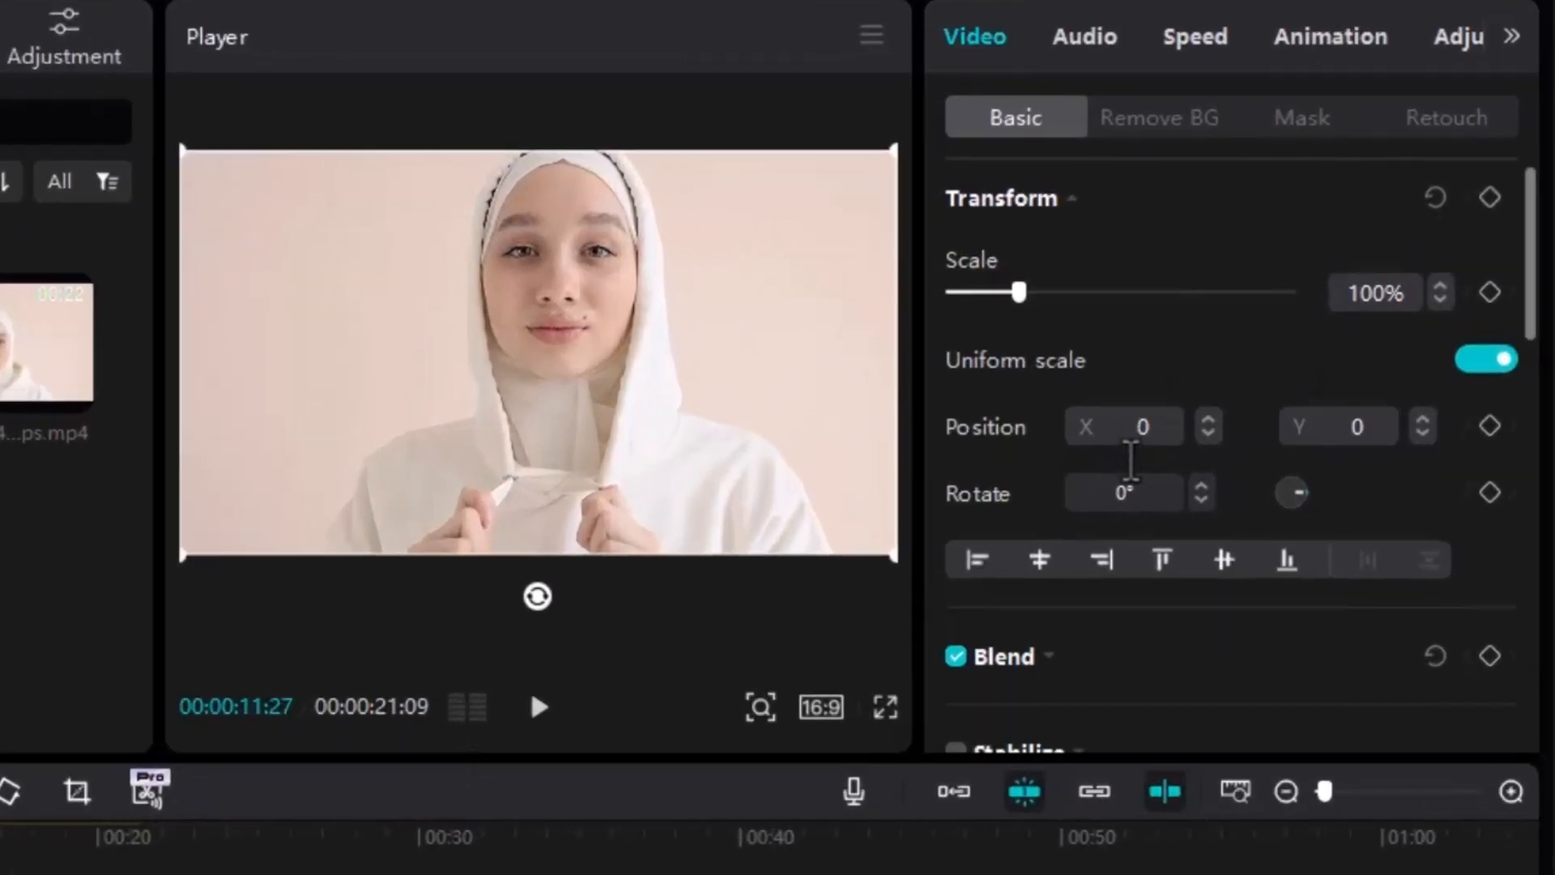
- Enable Relight for the white hoodie clip and apply the Creative rainbow spot effect
{"action": "scroll", "coordinate": [1296, 388], "scroll_direction": "down", "scroll_amount": 5}
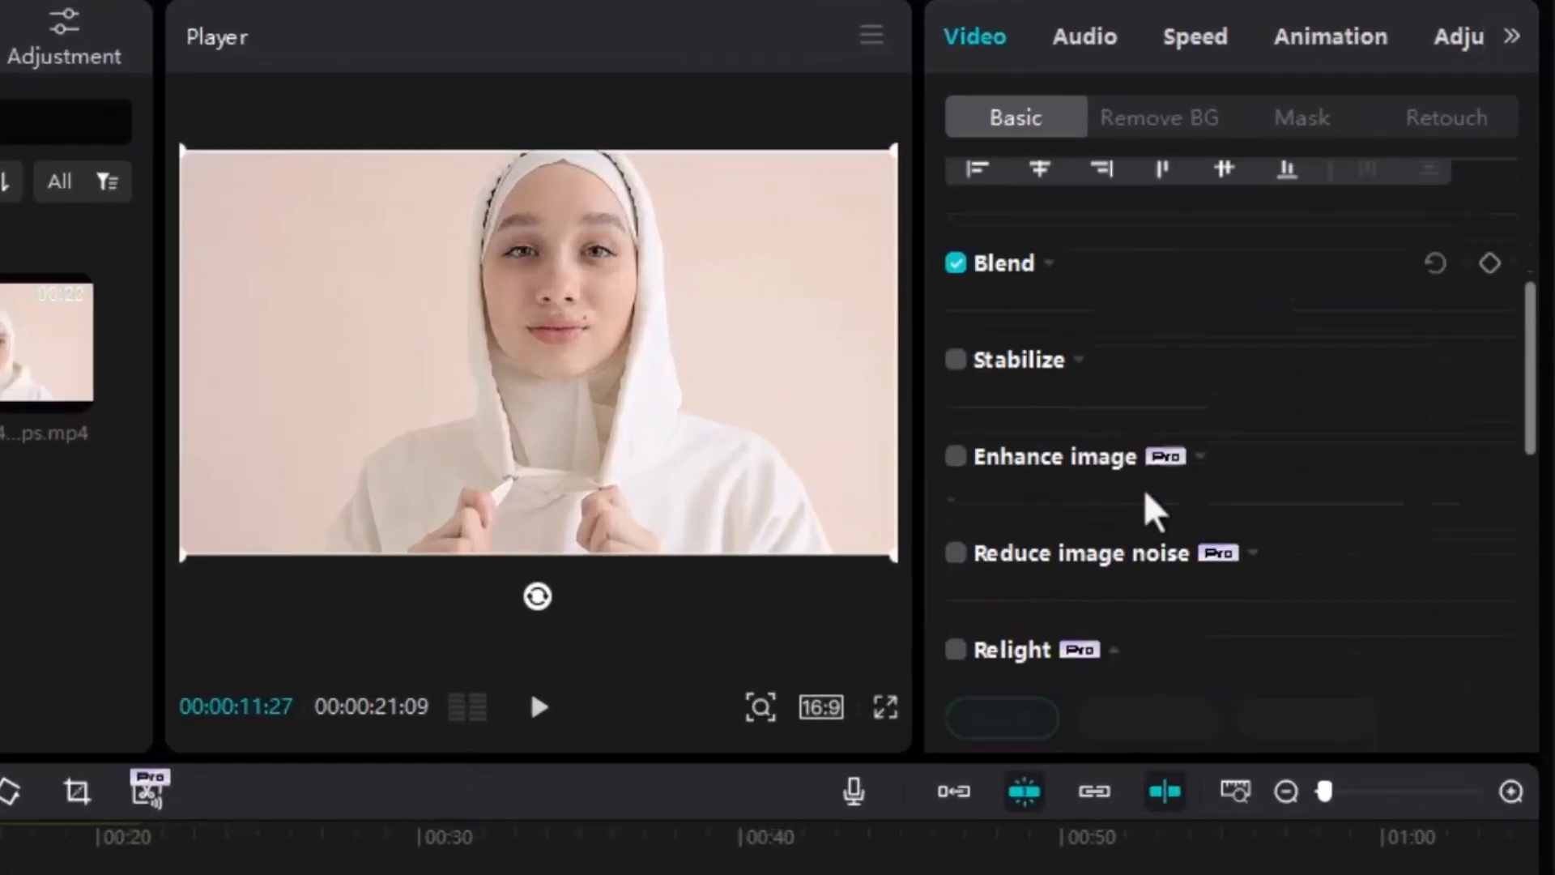
{"action": "scroll", "coordinate": [1151, 498], "scroll_direction": "down", "scroll_amount": 8}
{"action": "scroll", "coordinate": [1134, 478], "scroll_direction": "up", "scroll_amount": 4}
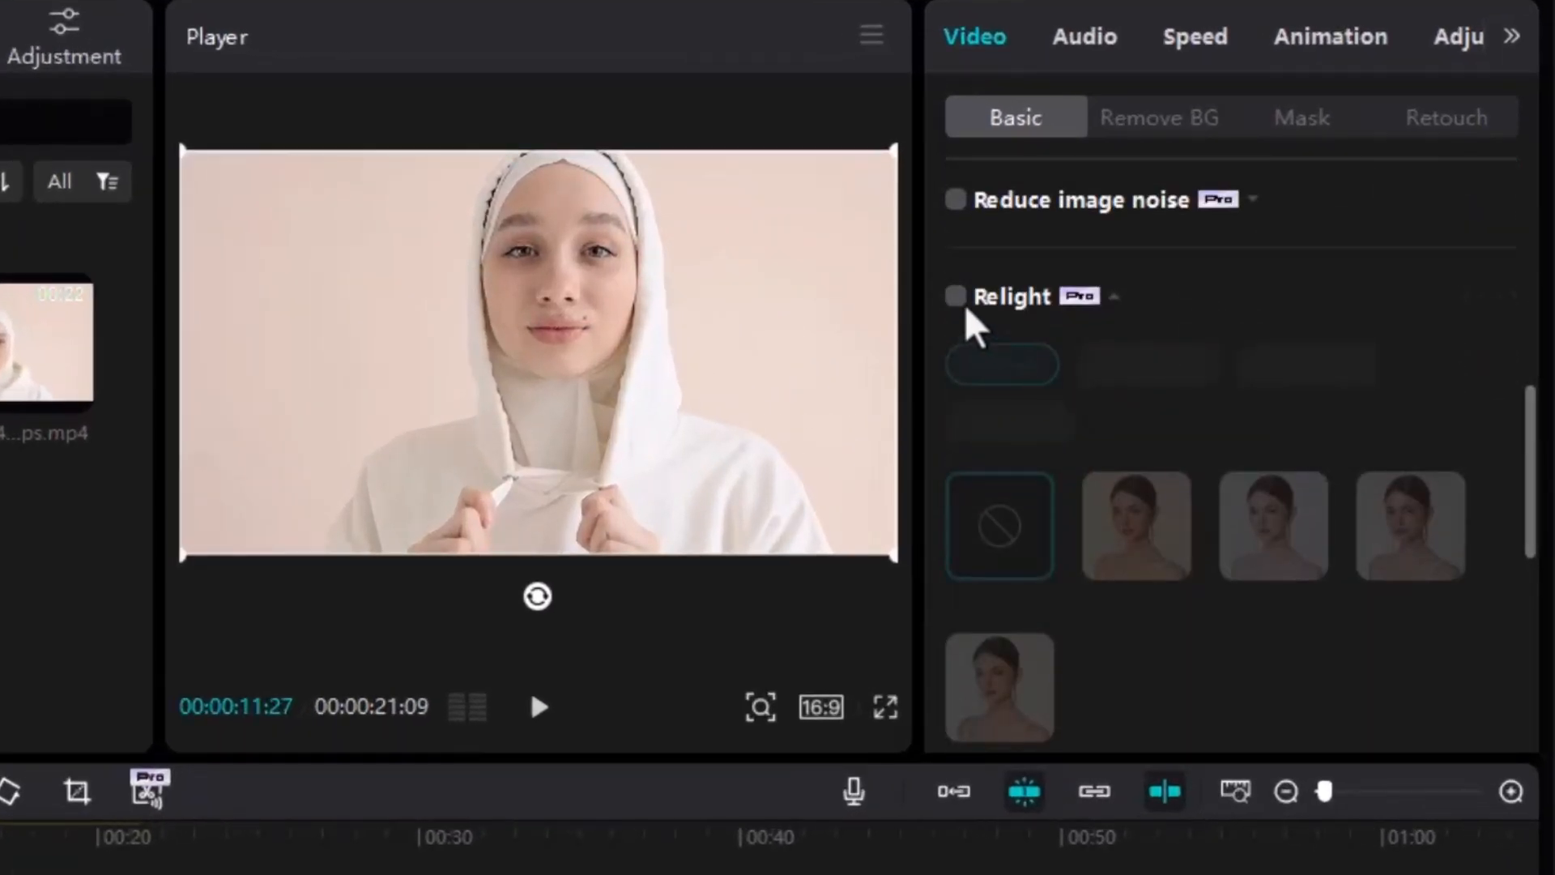
{"action": "left_click", "coordinate": [956, 297]}
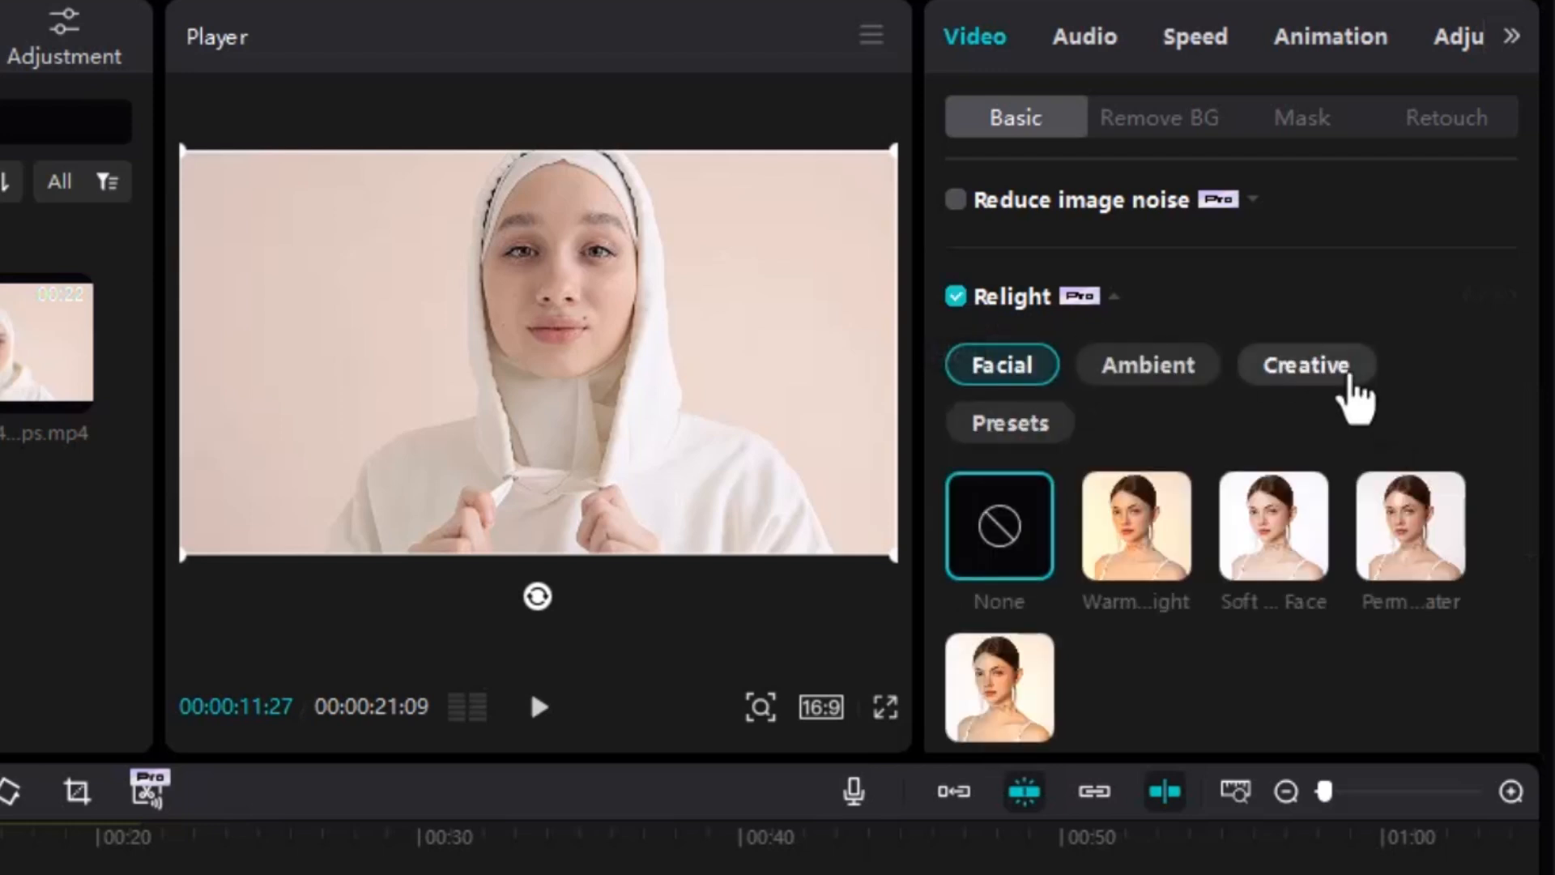
{"action": "left_click", "coordinate": [1351, 392]}
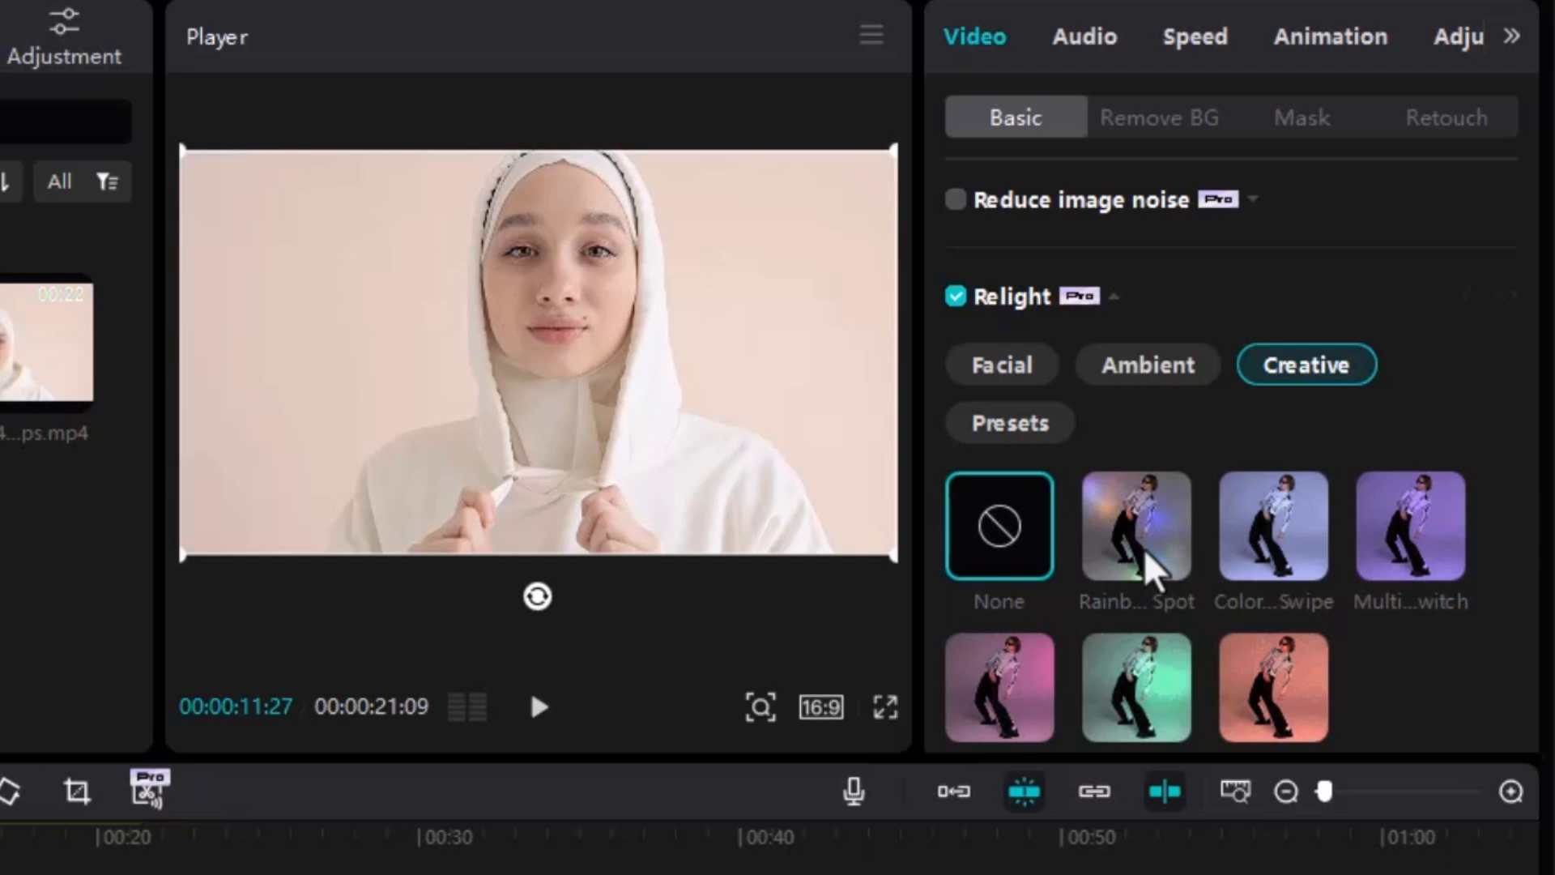
{"action": "left_click", "coordinate": [1147, 557]}
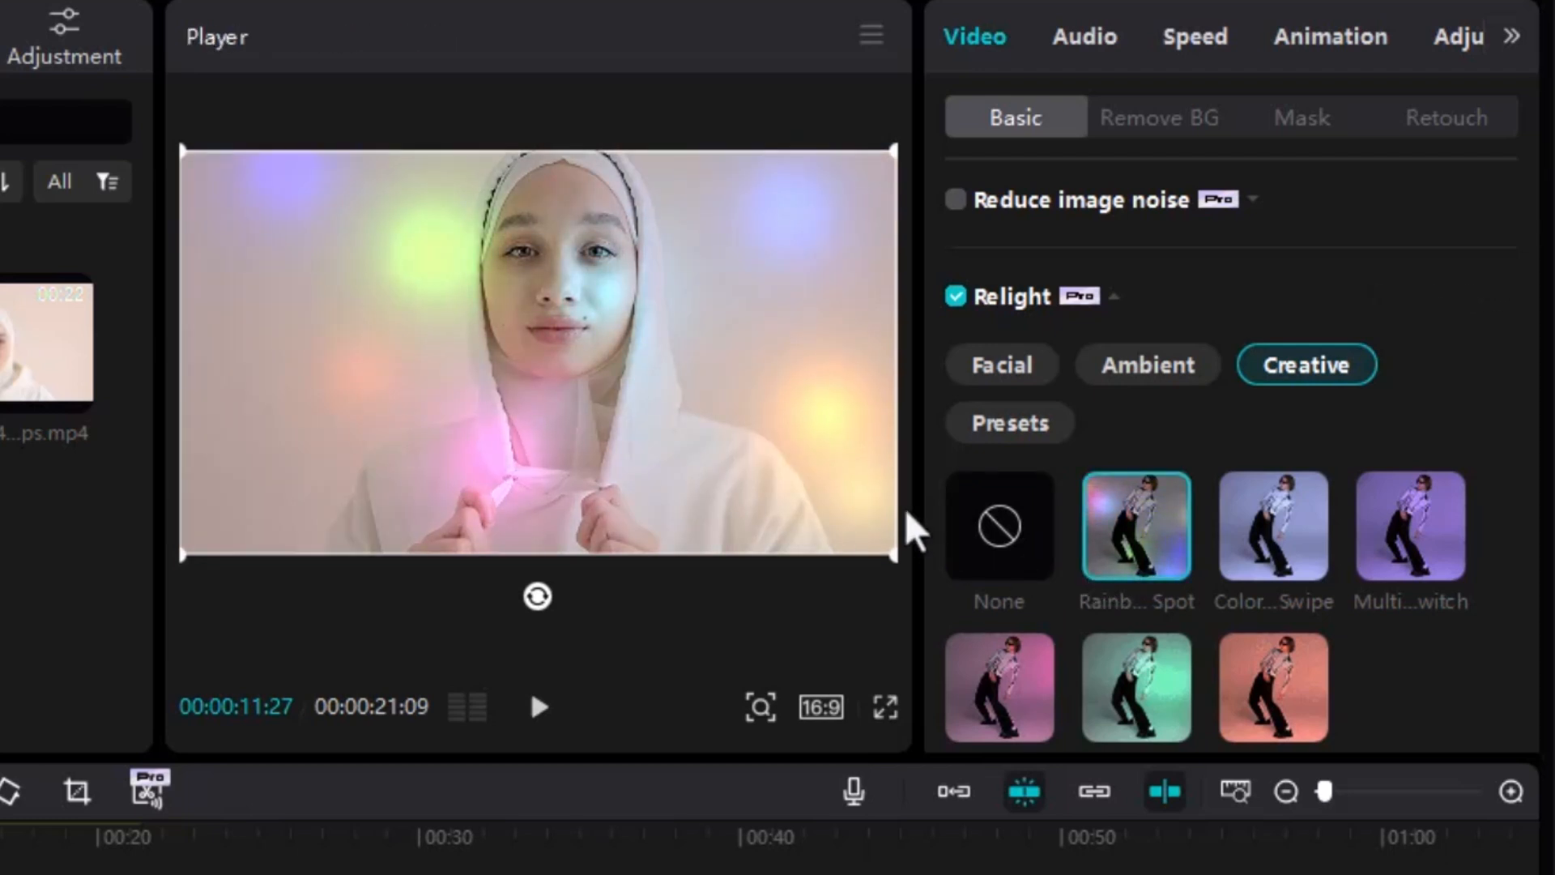